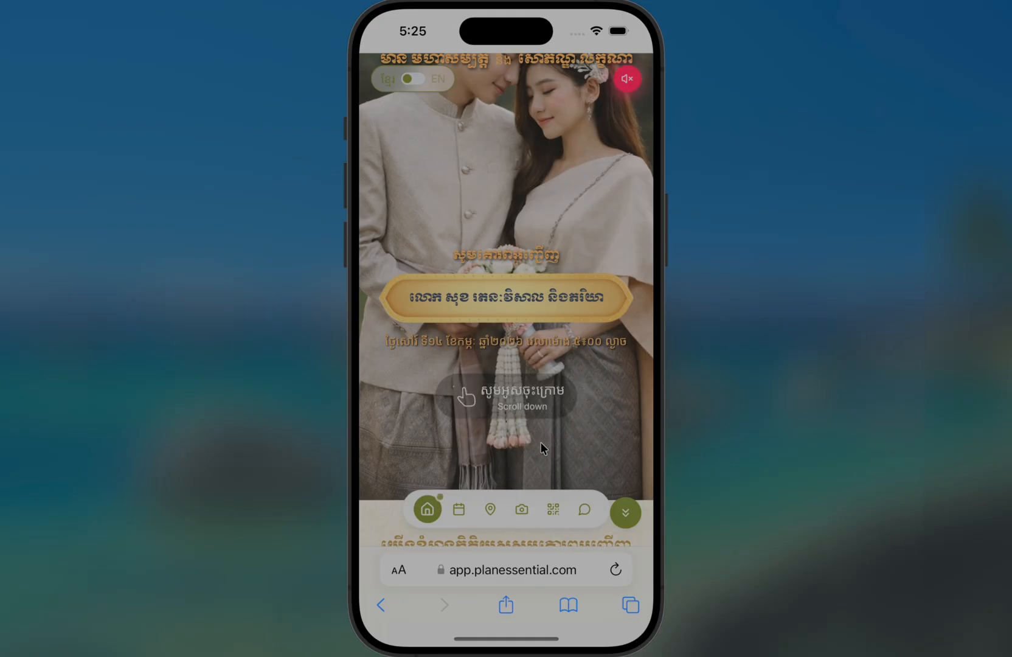
# Scroll the sample wedding invitation down to its programme schedule, then switch to Safari
pyautogui.moveTo(542, 448); pyautogui.dragTo(551, 152)
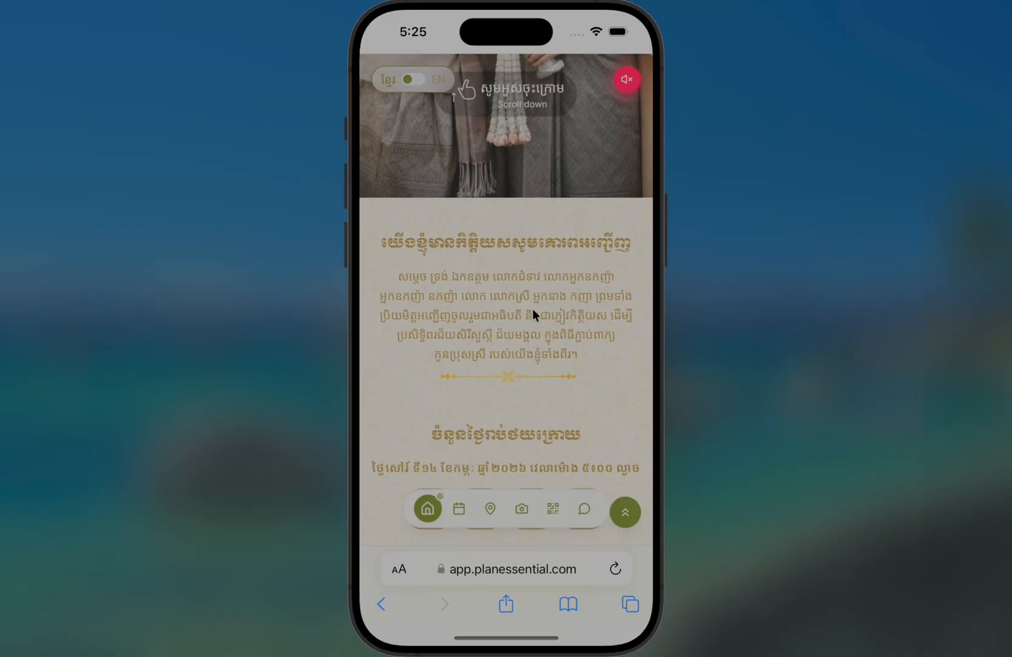
pyautogui.moveTo(531, 325); pyautogui.dragTo(568, 143)
pyautogui.moveTo(557, 443); pyautogui.dragTo(555, 189)
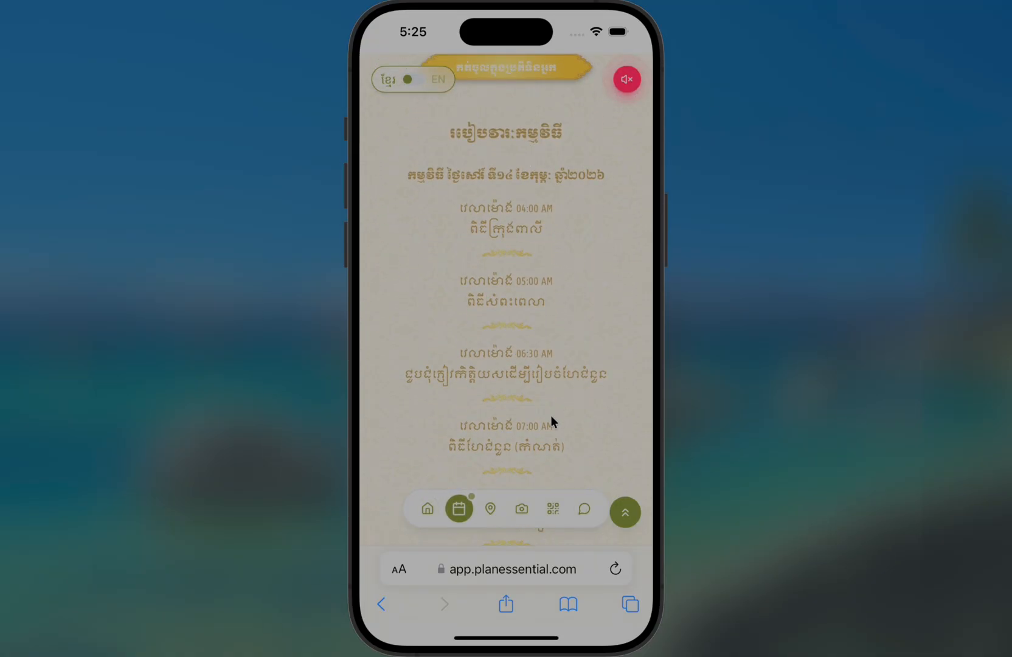
pyautogui.moveTo(546, 431); pyautogui.dragTo(545, 217)
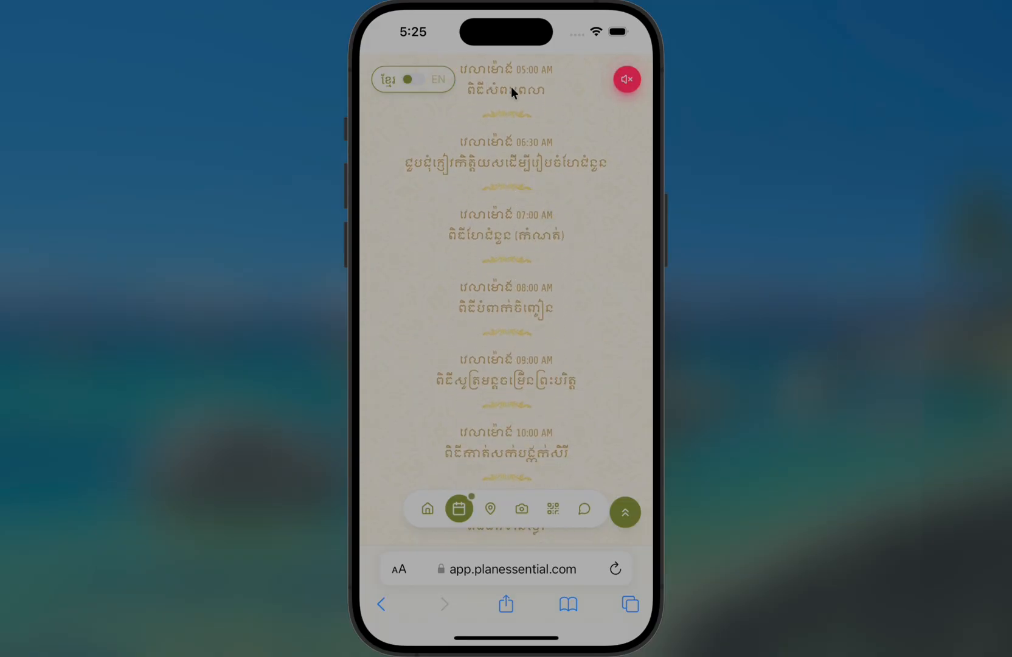
pyautogui.press('super+Tab')
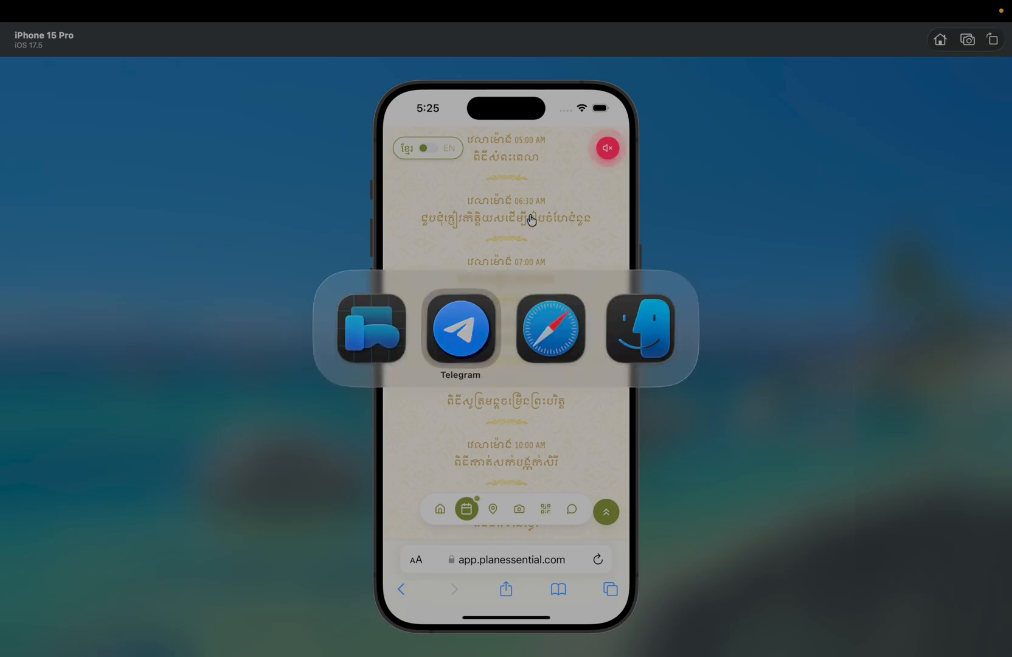
pyautogui.press('super+Tab')
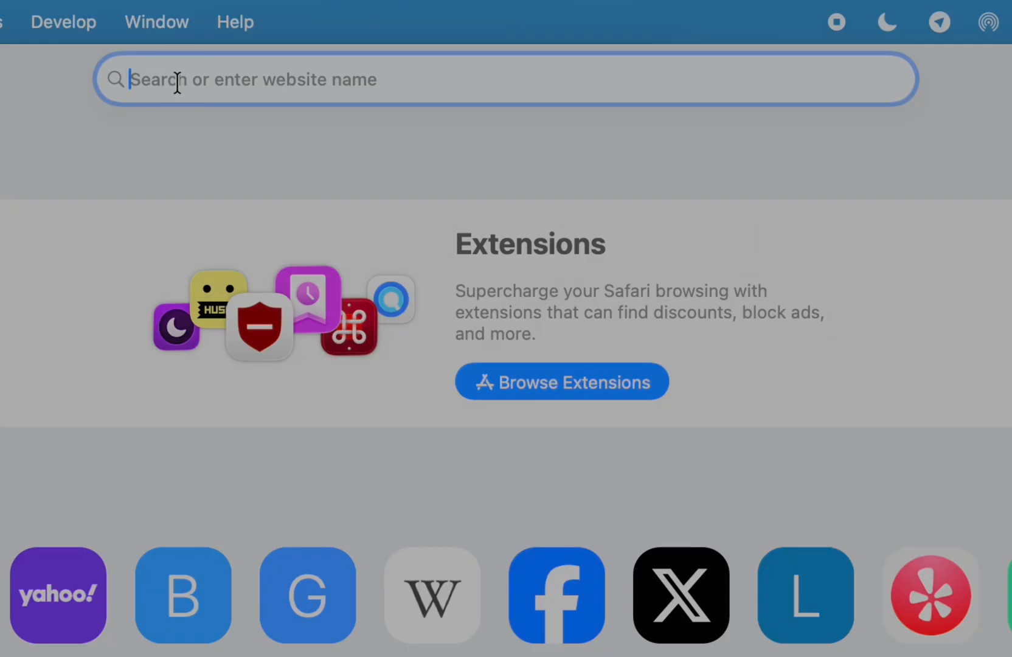
# Load planessential.com in Safari
pyautogui.write('planessential.com')
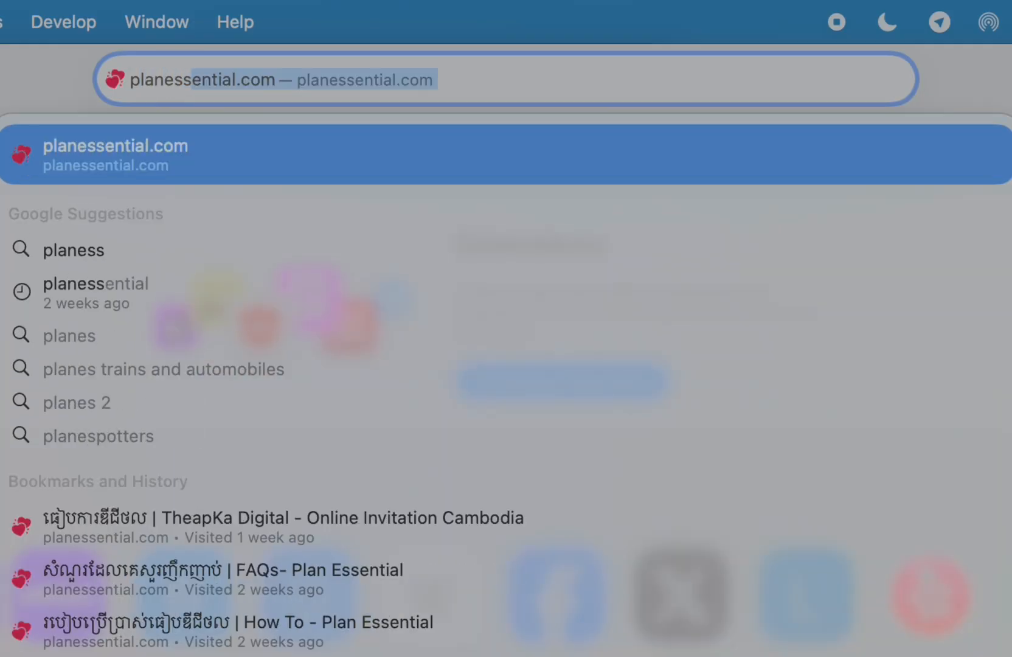
pyautogui.press('Return')
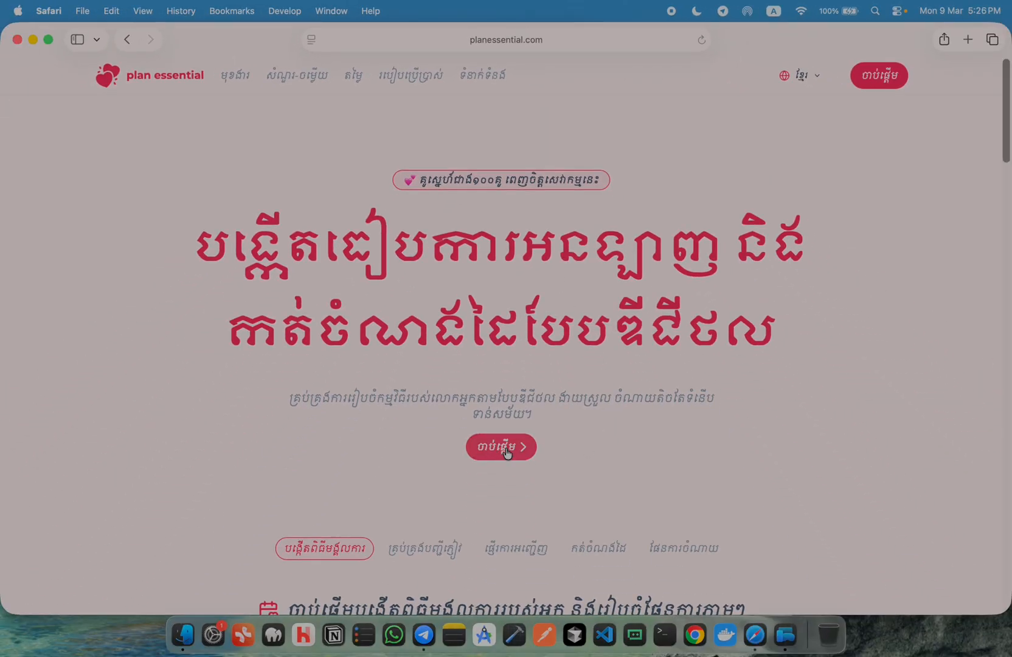
# Use the red start button on the home page to reach the app's sign-in screen
pyautogui.click(491, 448)
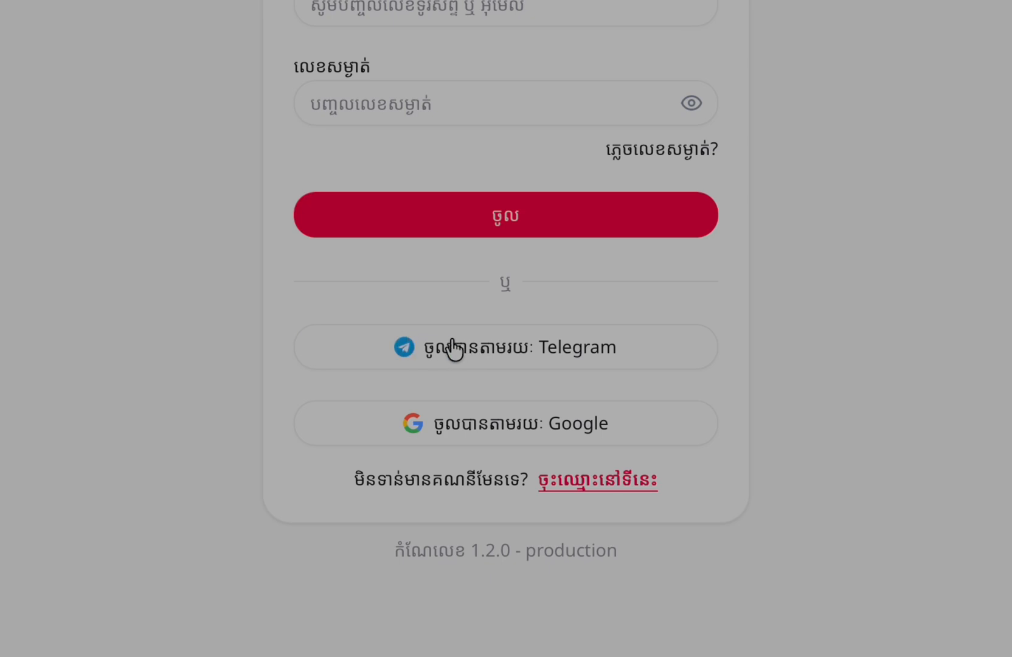
# Request a Telegram sign-in with the account phone number and bring up Telegram
pyautogui.click(521, 360)
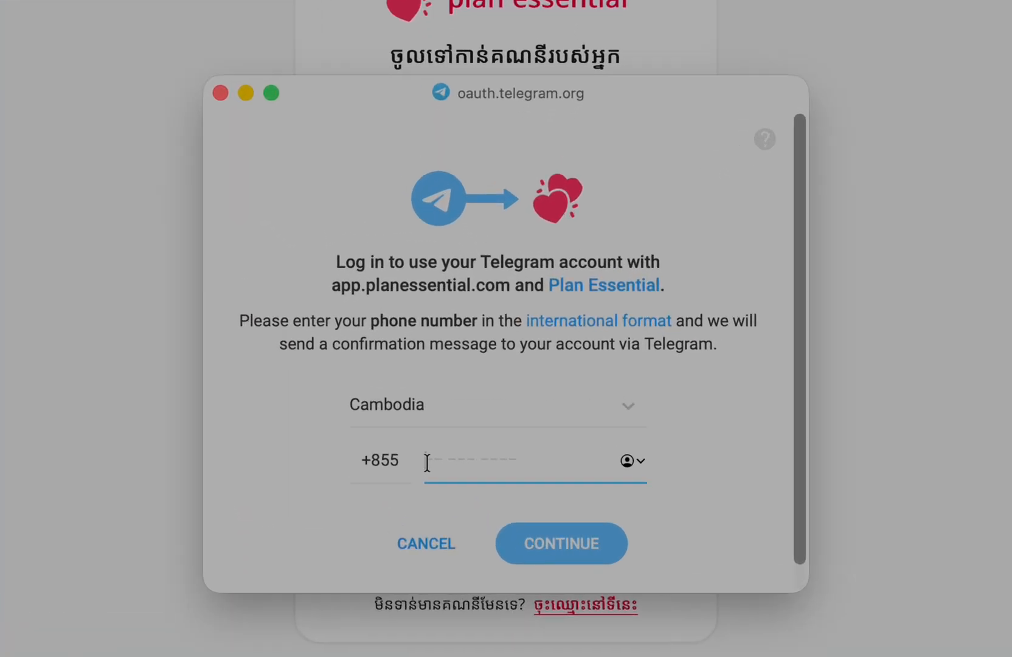
pyautogui.write('09 36')
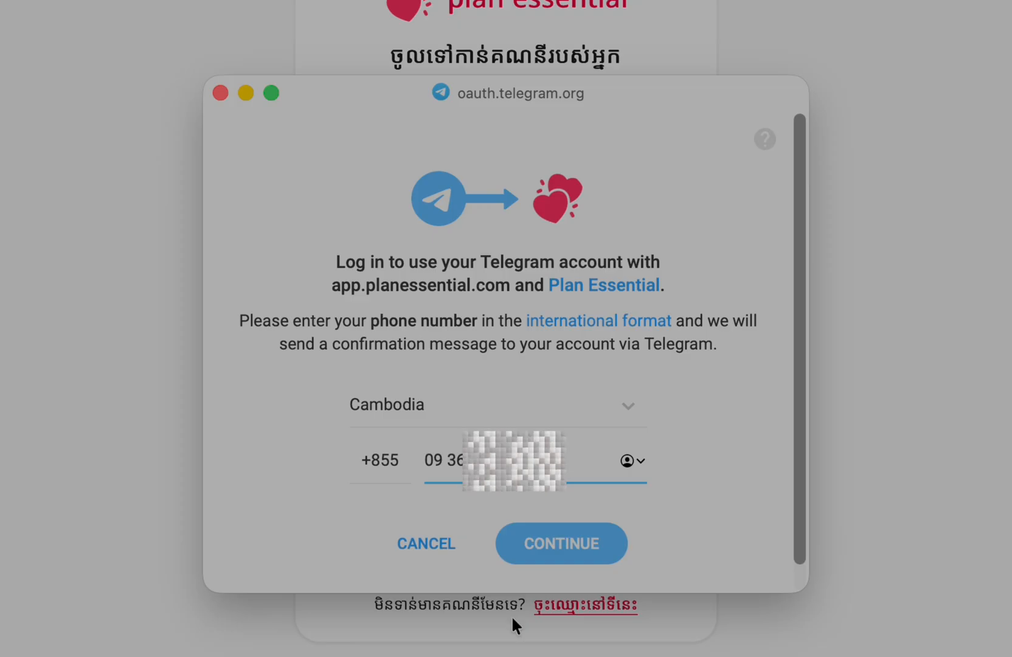
pyautogui.click(577, 550)
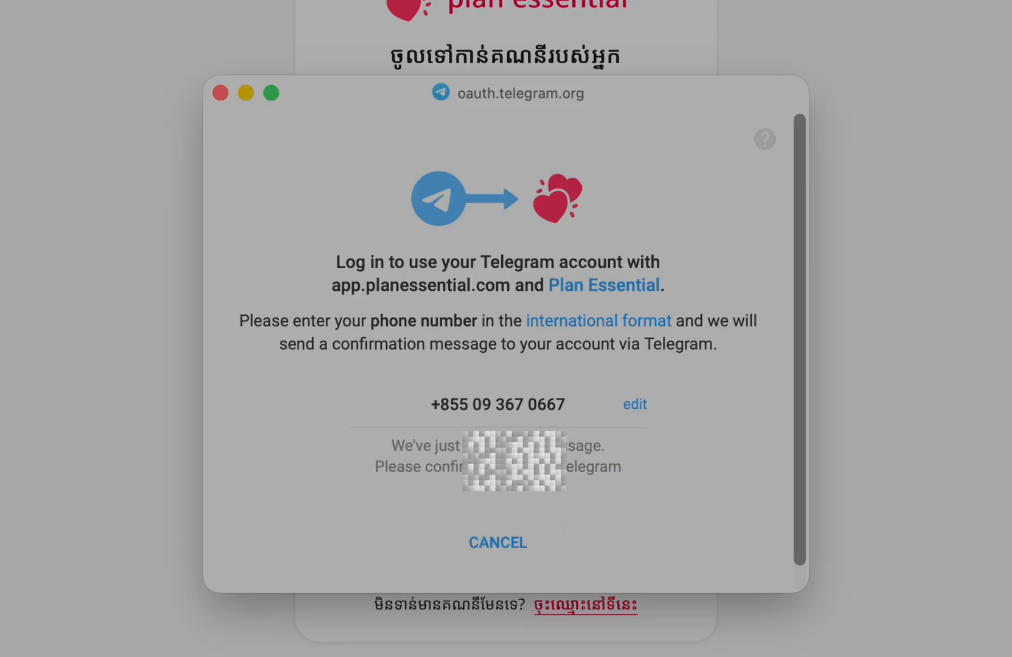
pyautogui.click(413, 633)
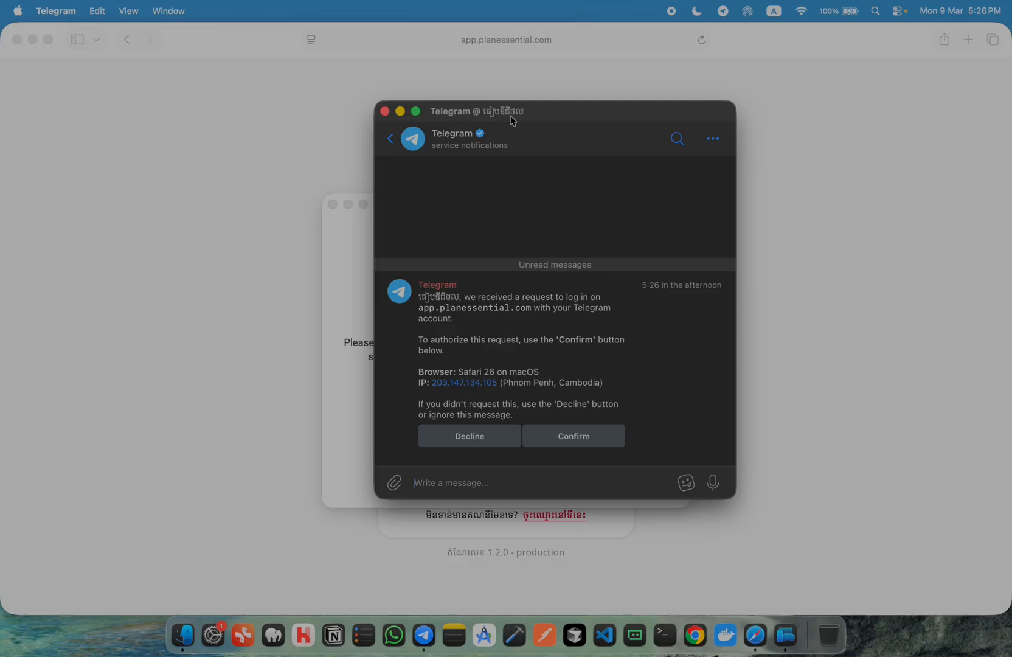
# Confirm the Plan Essential login request in Telegram, then hide Telegram
pyautogui.moveTo(513, 121); pyautogui.dragTo(479, 128)
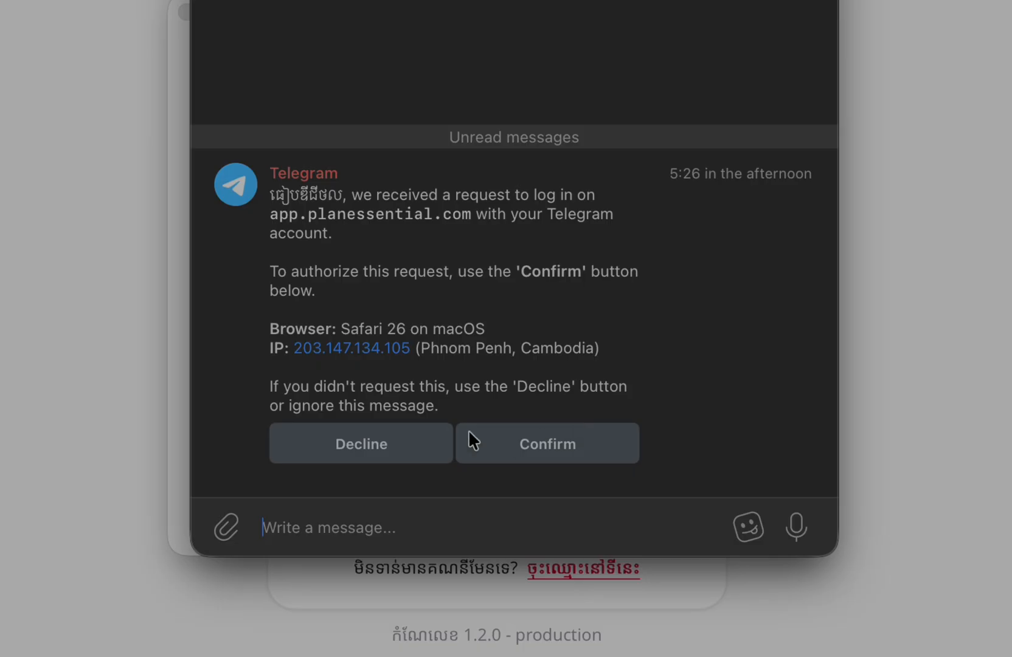
pyautogui.click(544, 445)
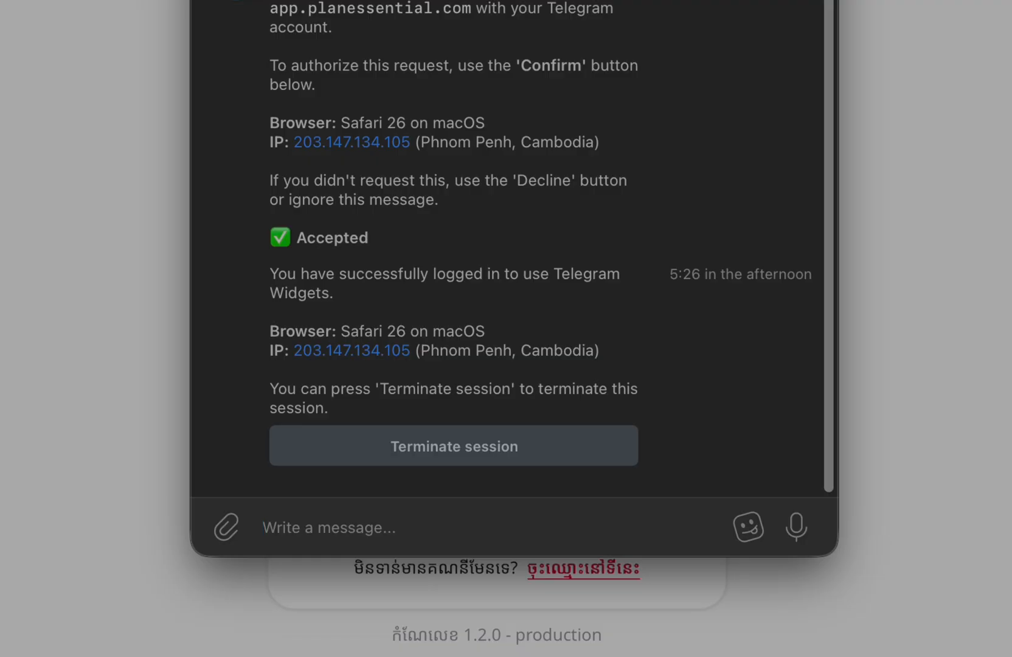
pyautogui.press('super+w')
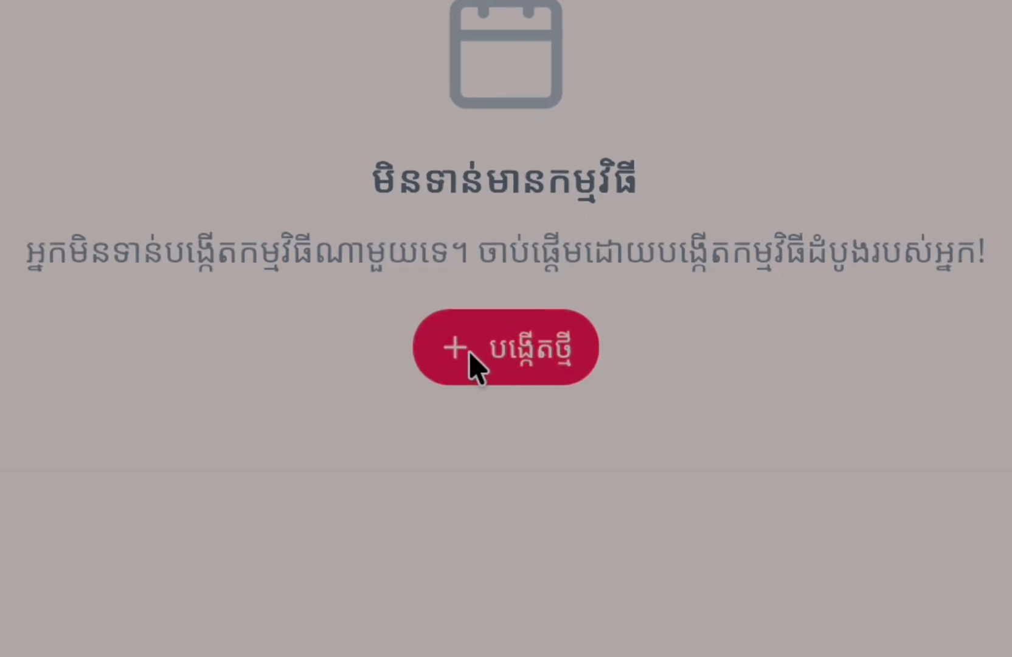
# Start a new event from the empty dashboard and look over the blank form
pyautogui.click(508, 355)
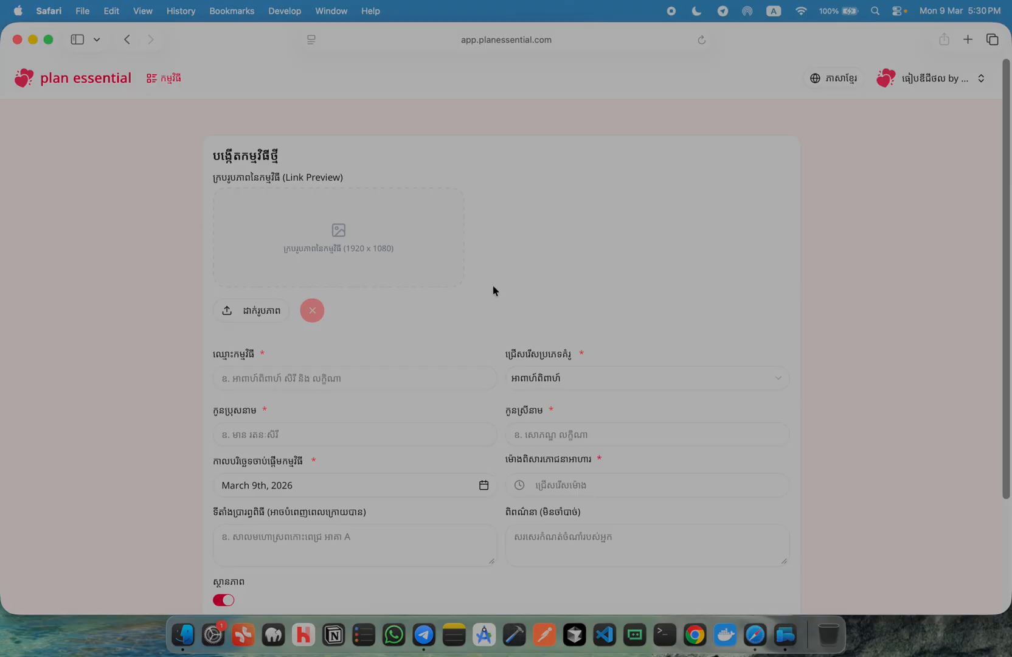
pyautogui.scroll(-5, 498, 288)
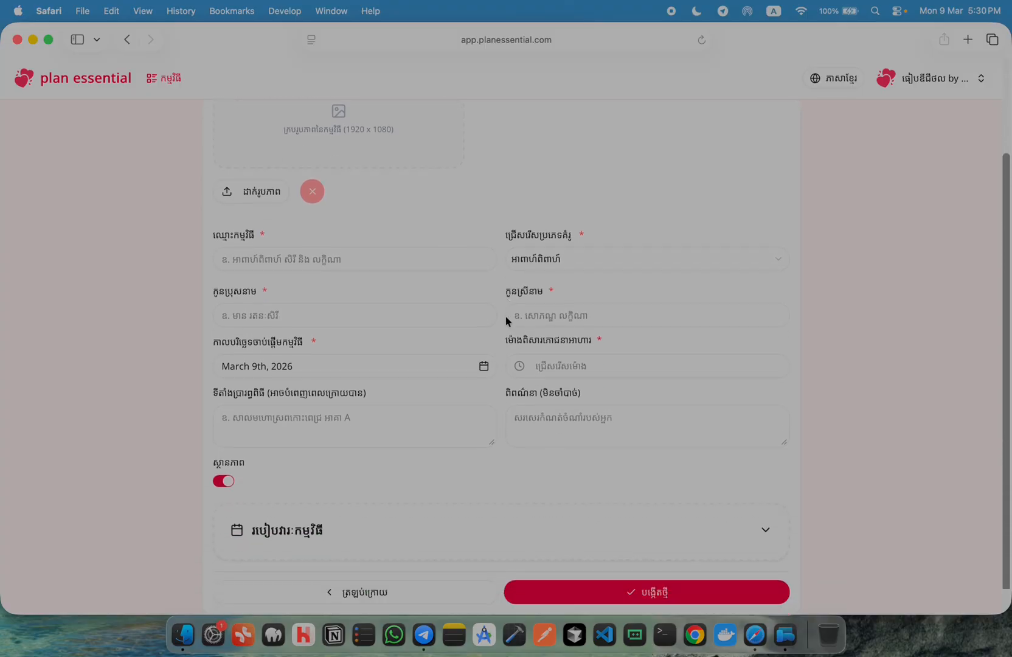
pyautogui.scroll(5, 507, 325)
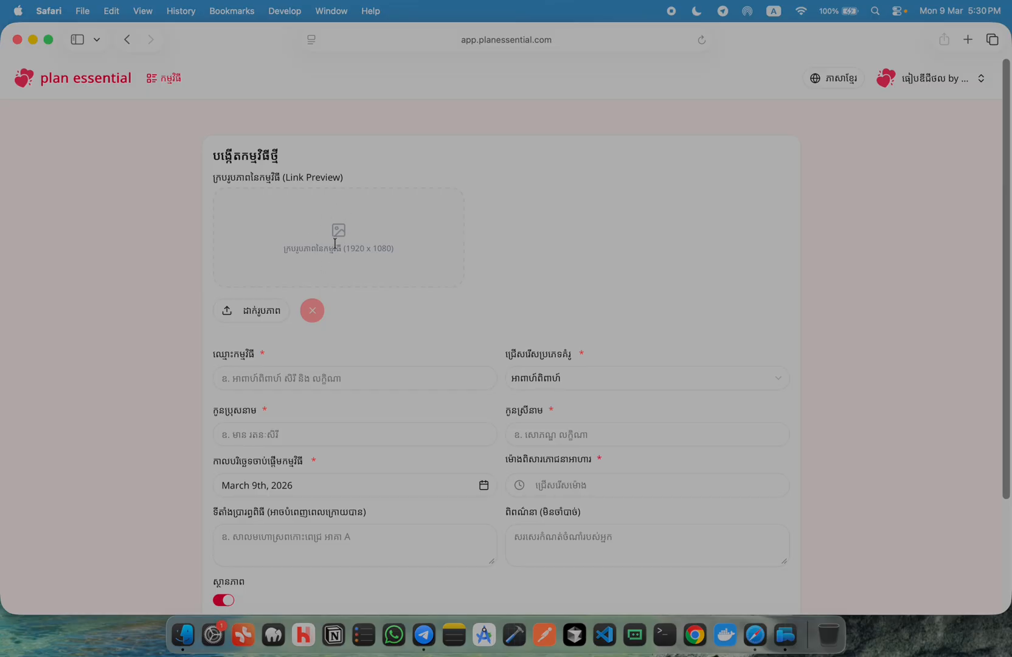
pyautogui.click(424, 634)
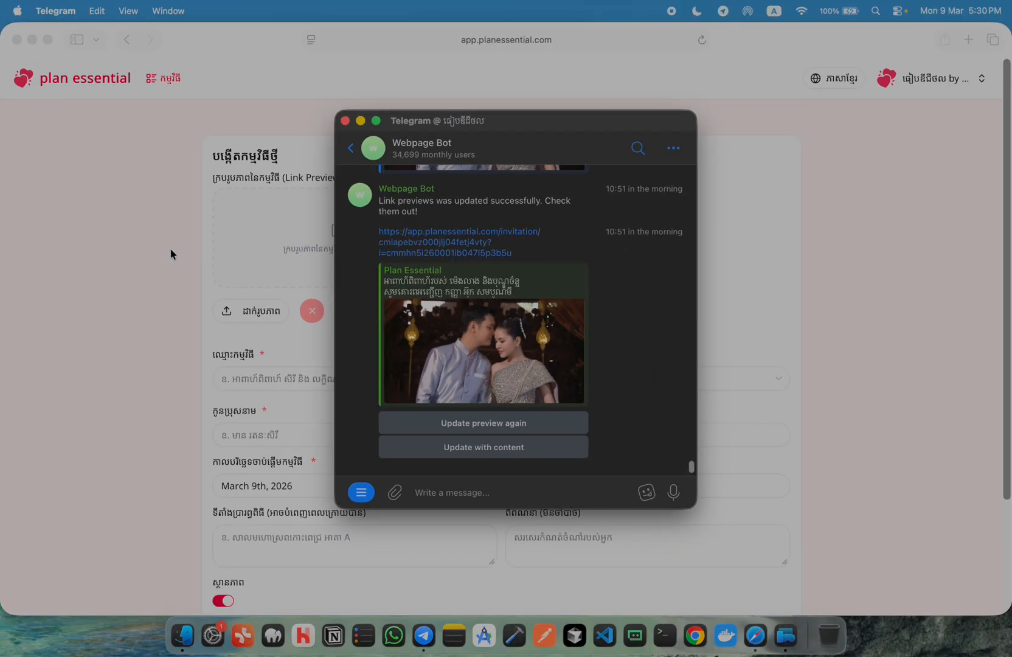
pyautogui.click(293, 295)
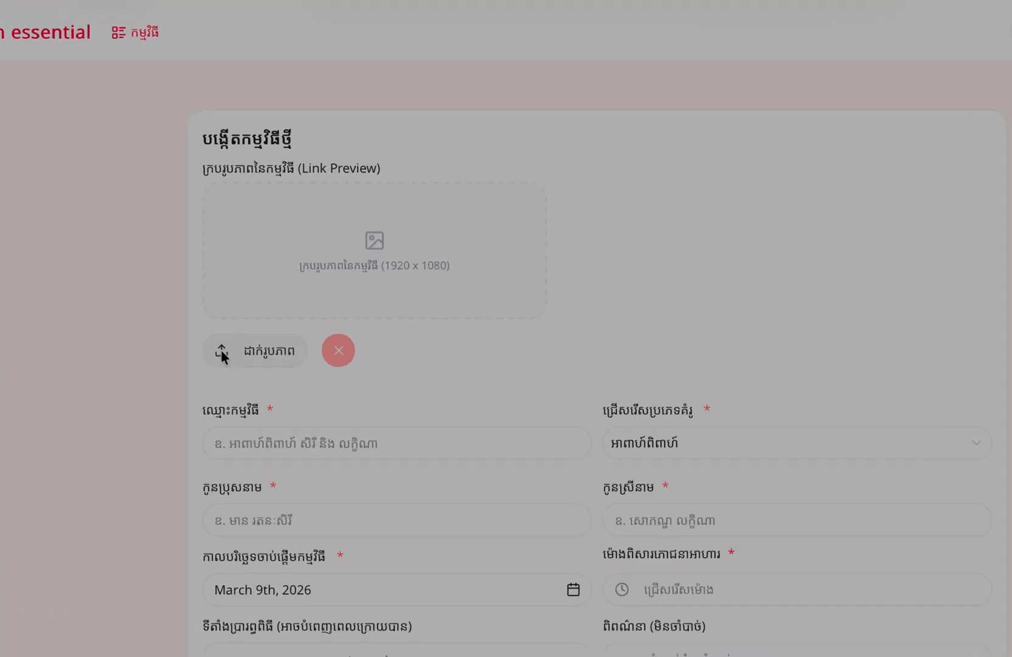
# Upload 4.jpg as the event's link-preview cover image
pyautogui.click(241, 355)
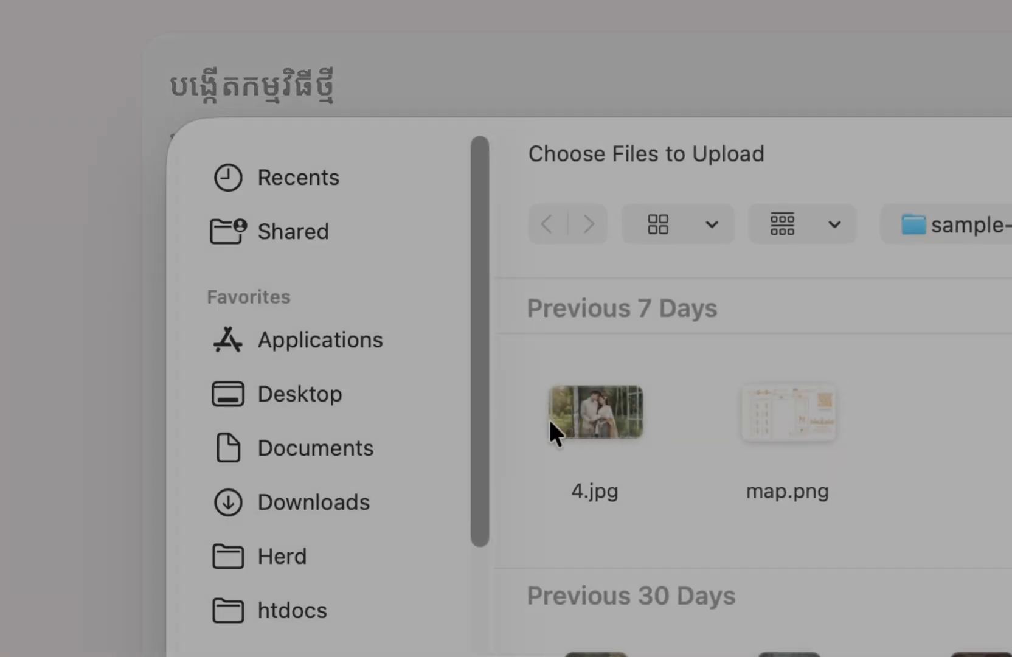
pyautogui.doubleClick(591, 417)
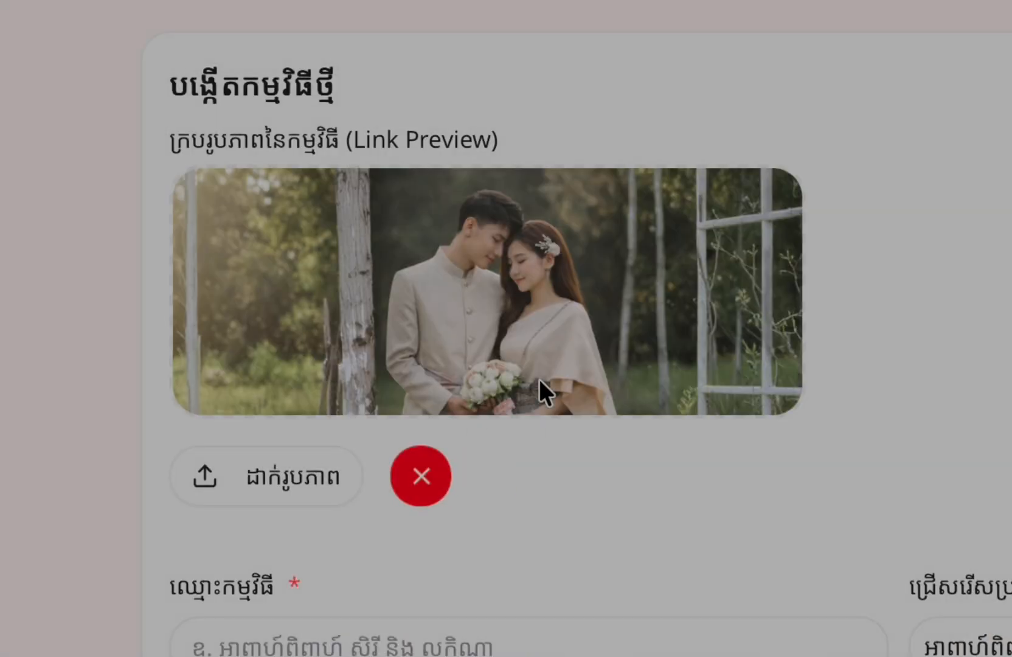
pyautogui.scroll(-5, 763, 569)
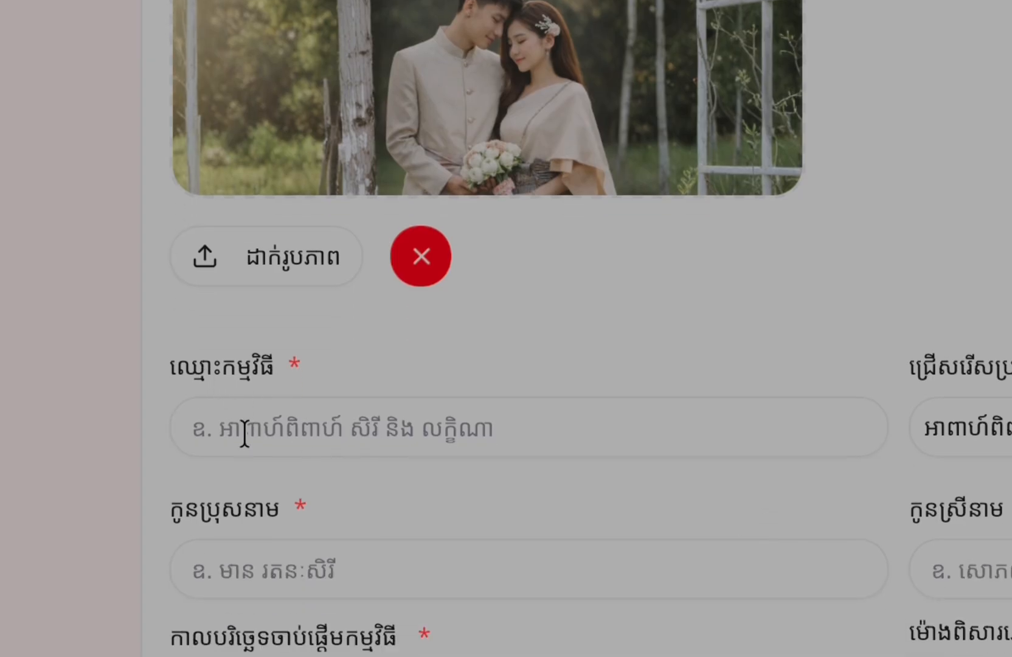
pyautogui.scroll(-3, 757, 569)
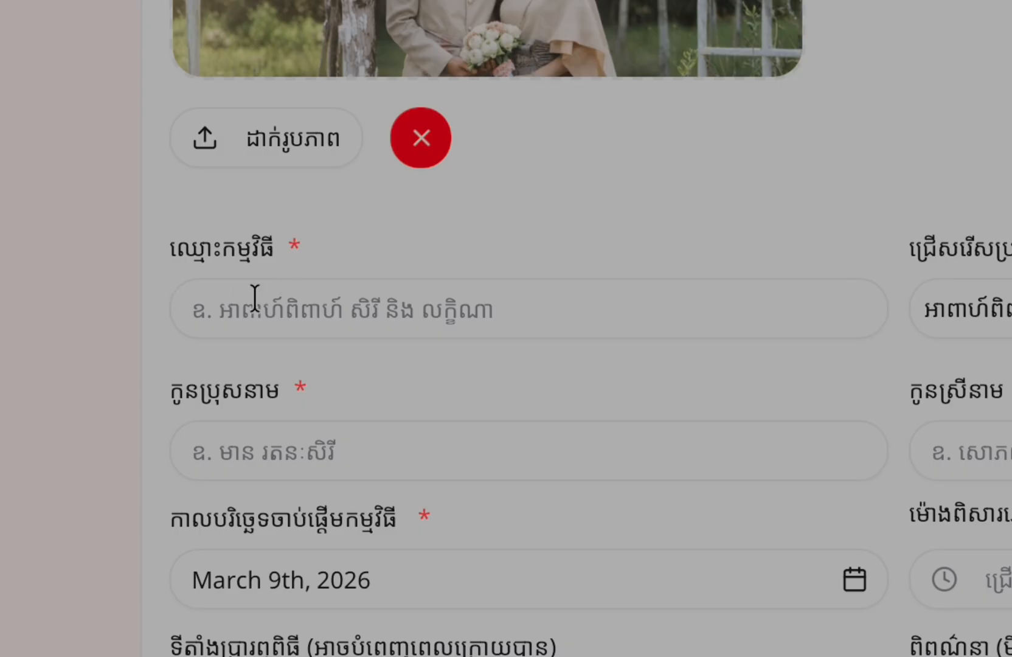
# Enter the event name for the couple's wedding and keep the wedding template selected
pyautogui.click(254, 299)
pyautogui.write('អាពាហ៍ពិពាហ៍')
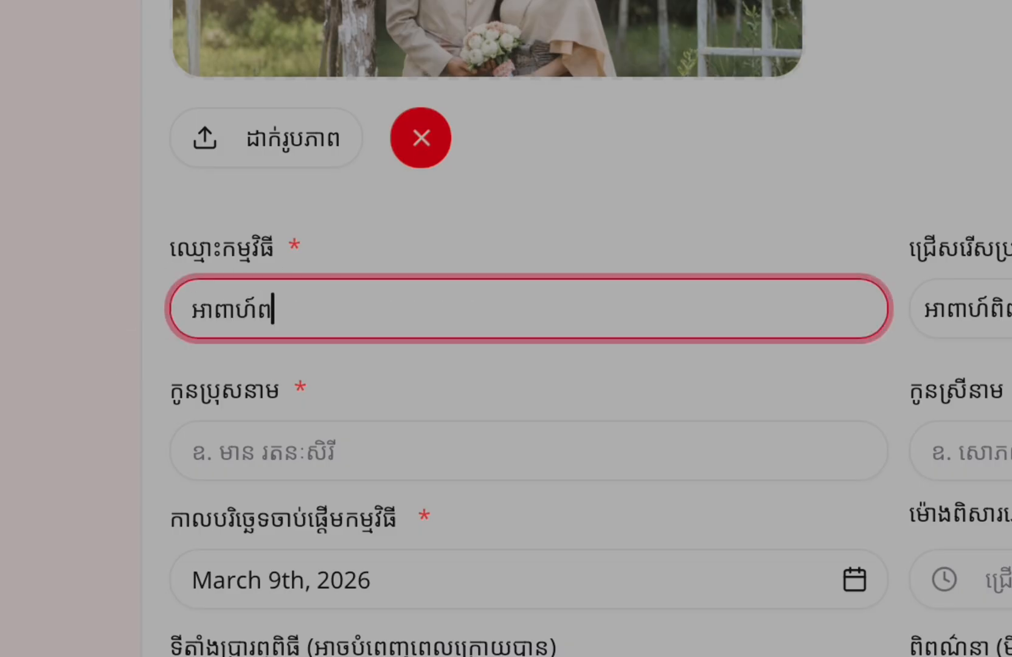
pyautogui.write(' សិរី និង លក្ខិណា')
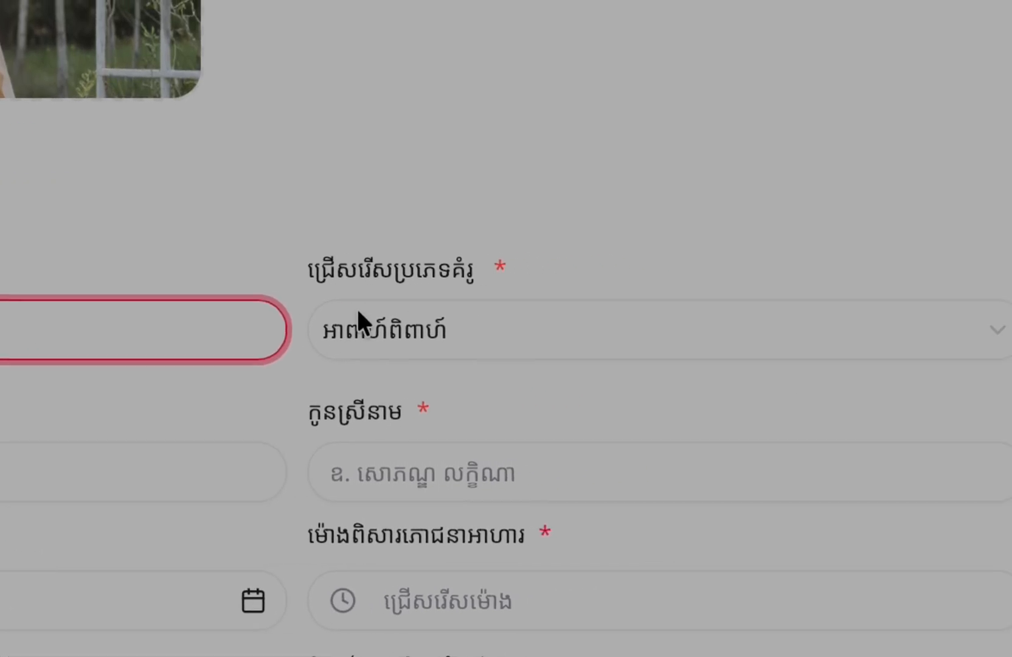
pyautogui.click(362, 323)
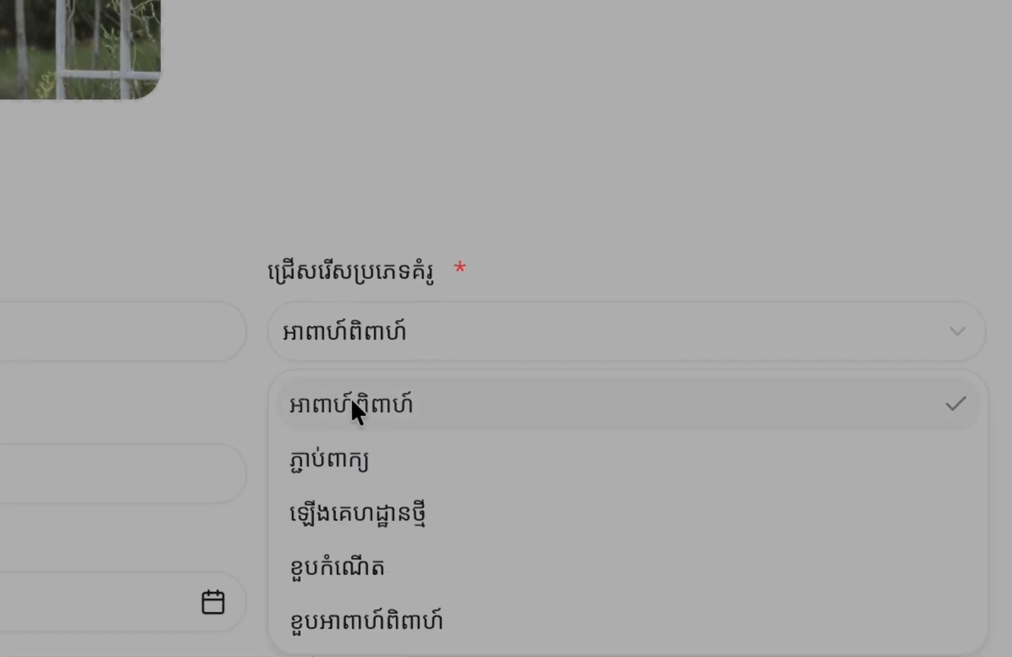
pyautogui.click(333, 402)
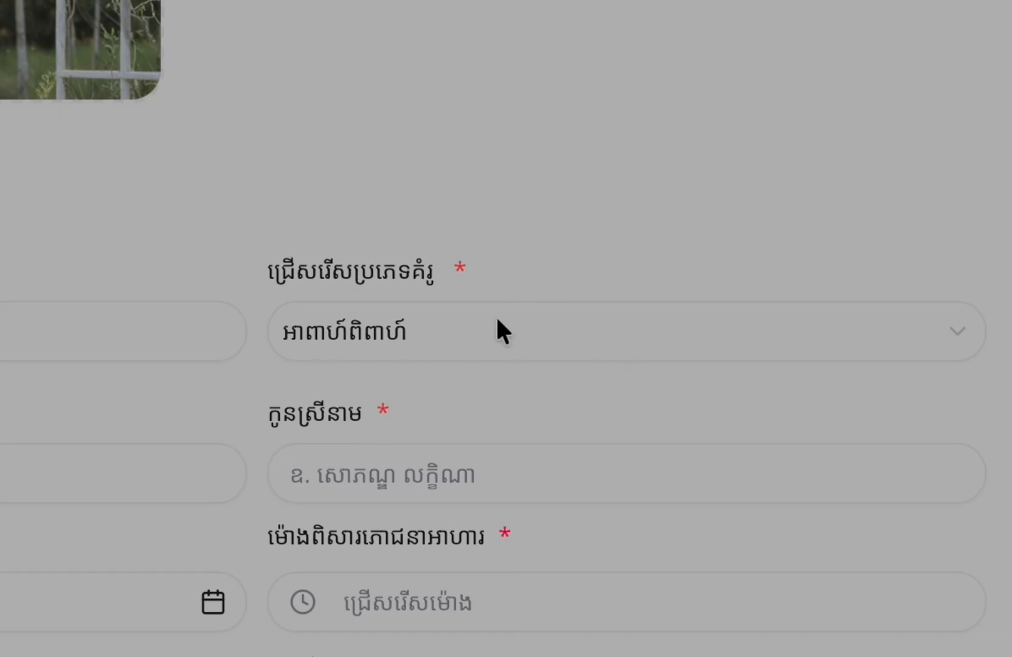
pyautogui.click(492, 335)
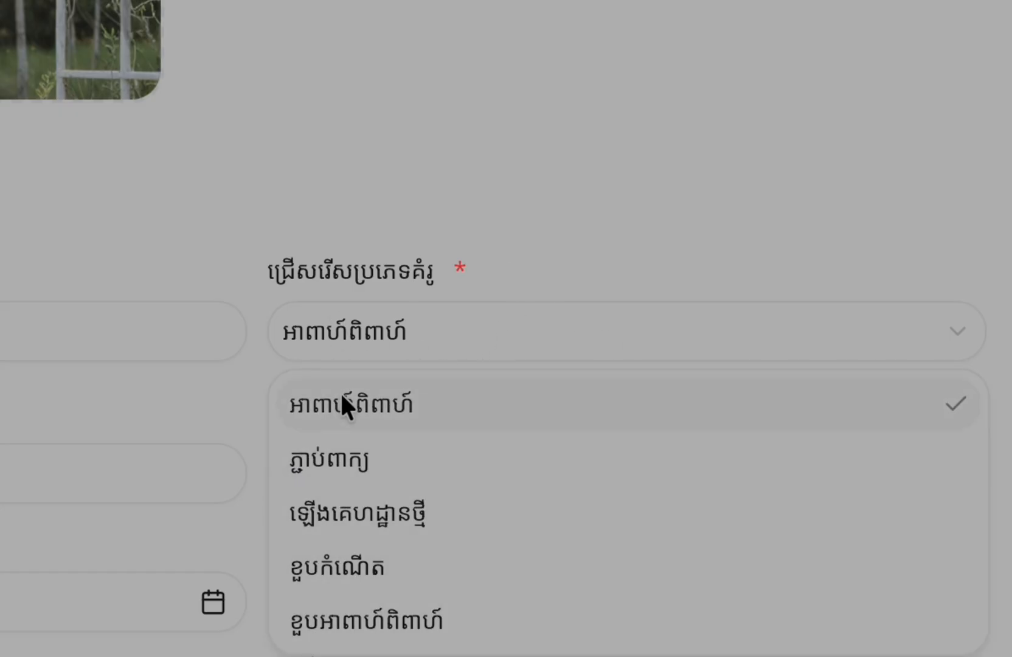
pyautogui.click(155, 395)
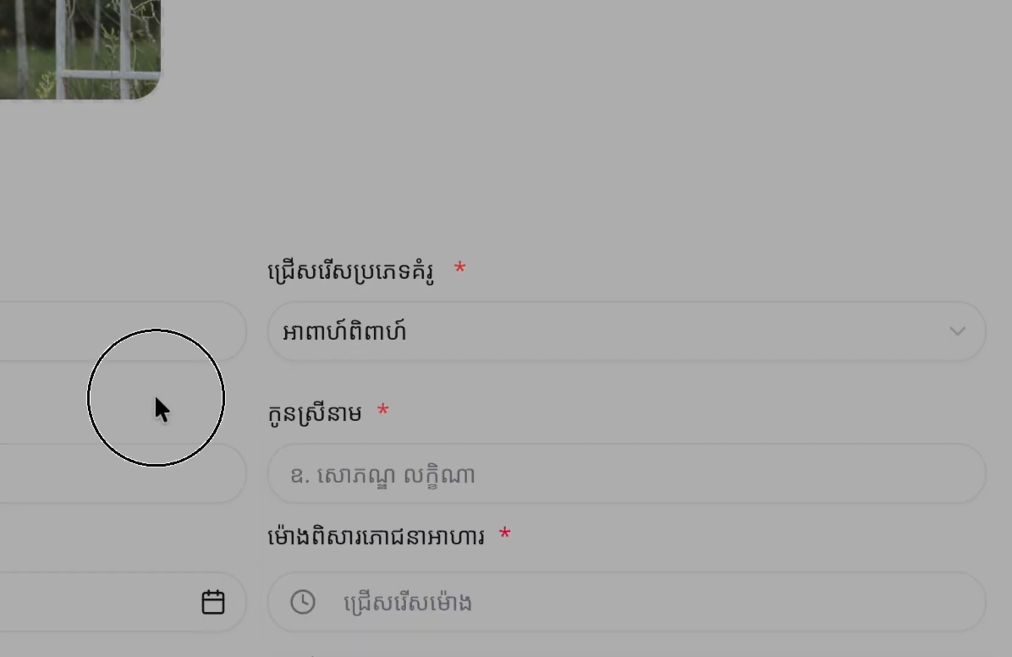
# Enter the groom's and bride's names and set the start date to March 22, 2026
pyautogui.click(194, 463)
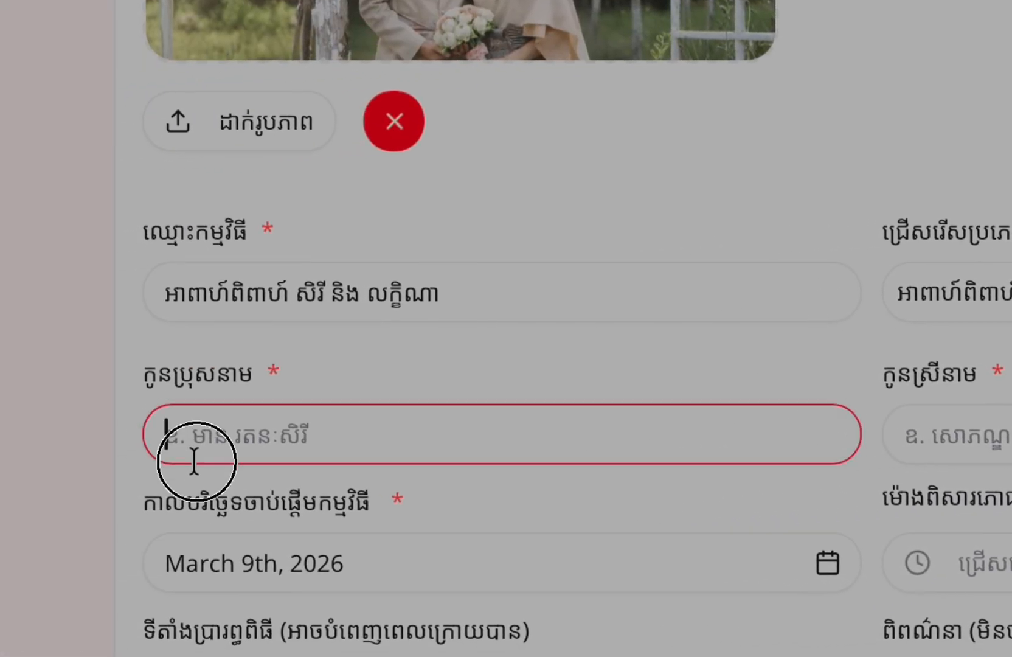
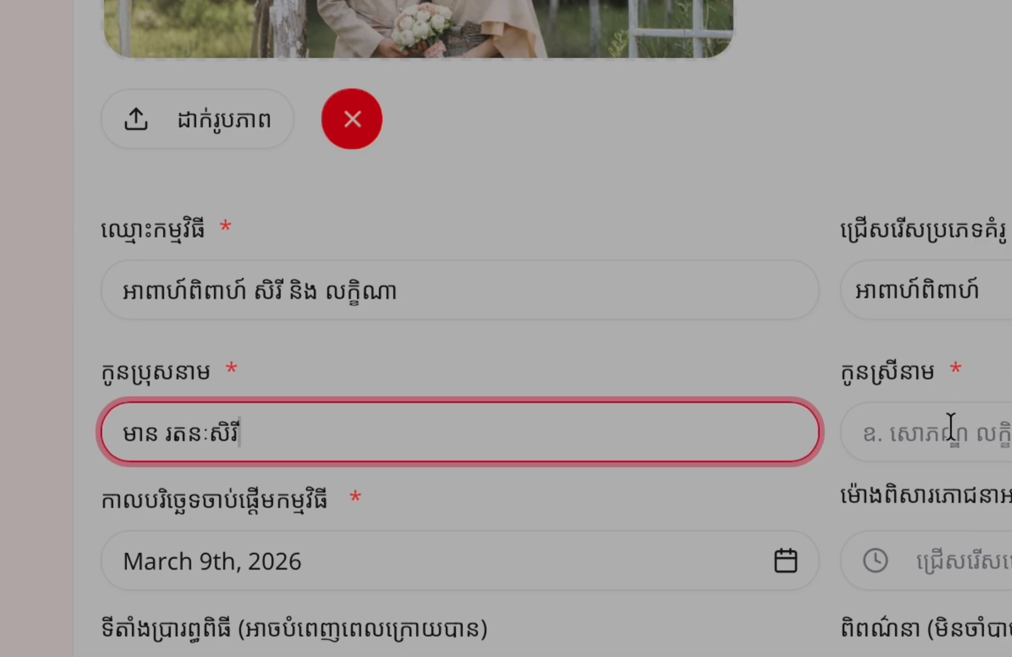
pyautogui.click(993, 438)
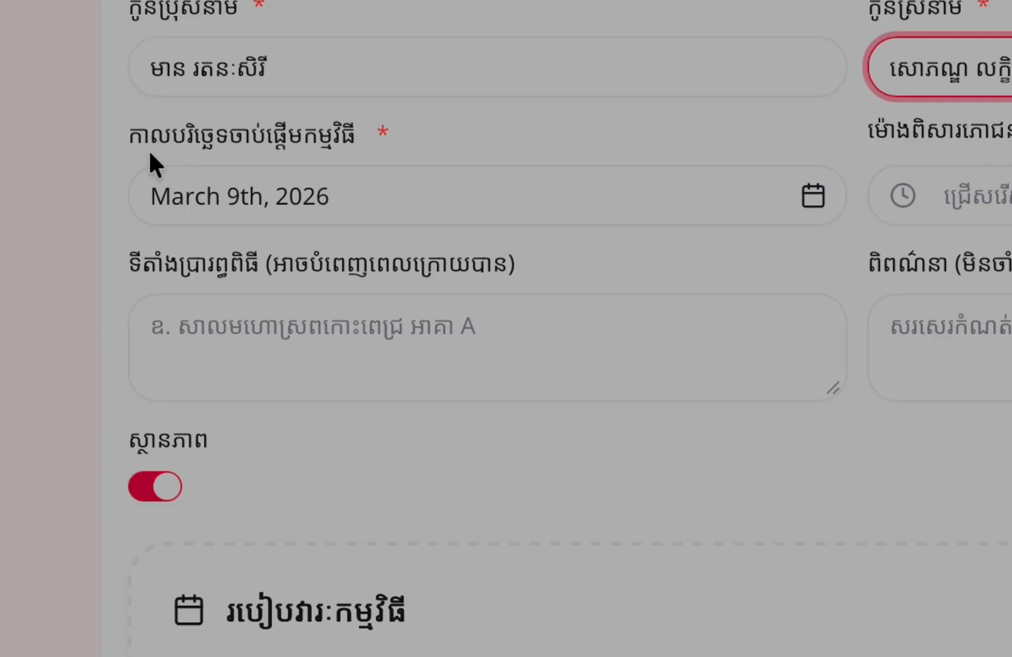
pyautogui.click(809, 194)
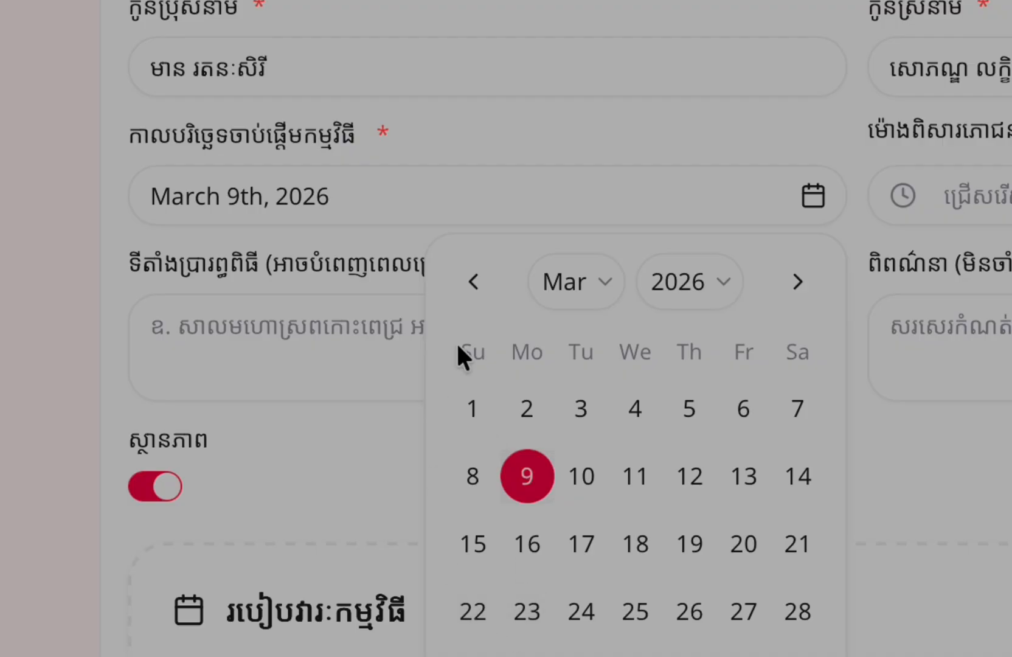
pyautogui.click(471, 611)
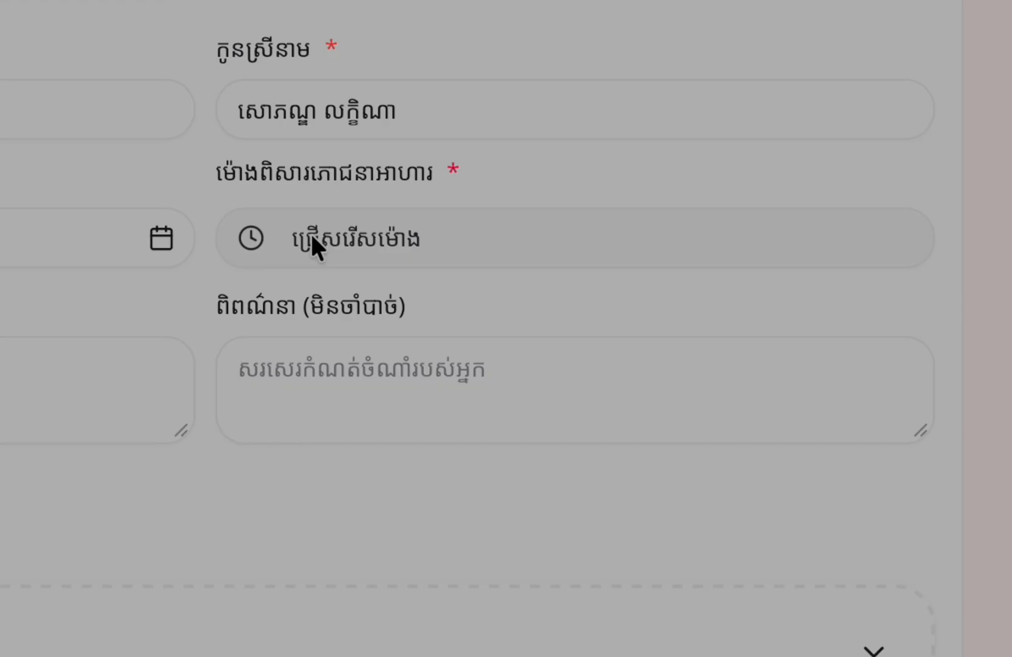
# Set a 05:00 PM time and venue សាលមហោស្រពប៉េងហួត បឹងស្នោរ, then toggle status off and on
pyautogui.click(312, 243)
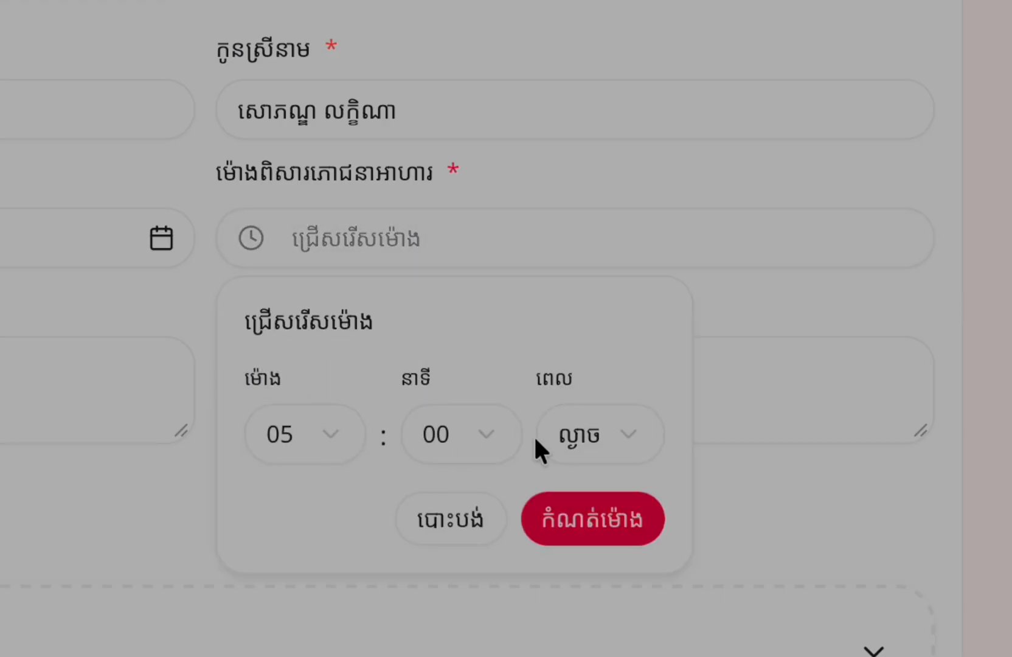
pyautogui.click(589, 526)
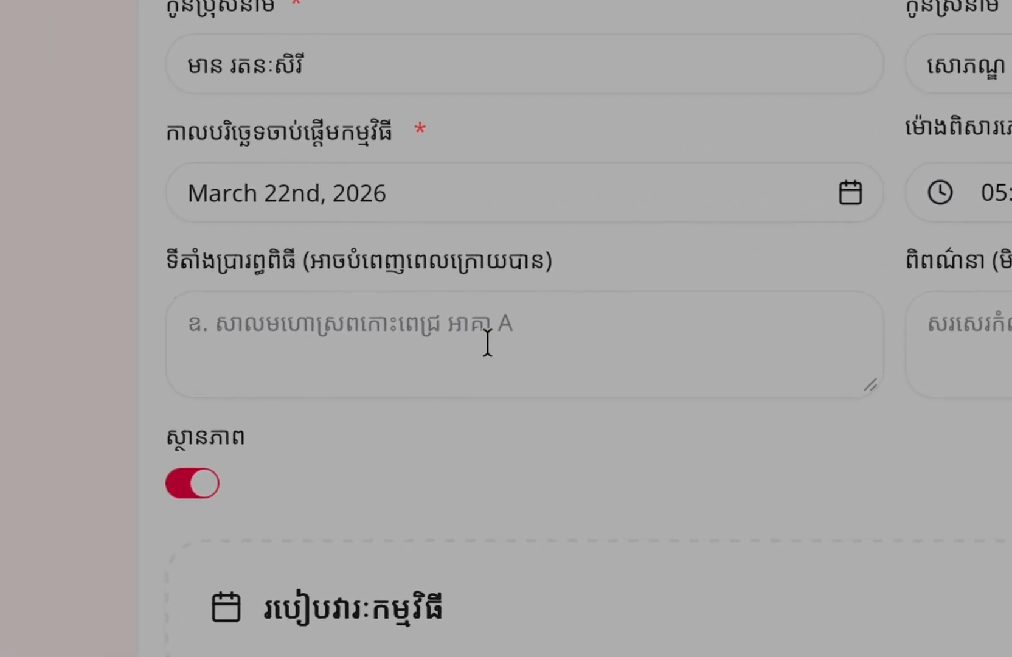
pyautogui.click(307, 334)
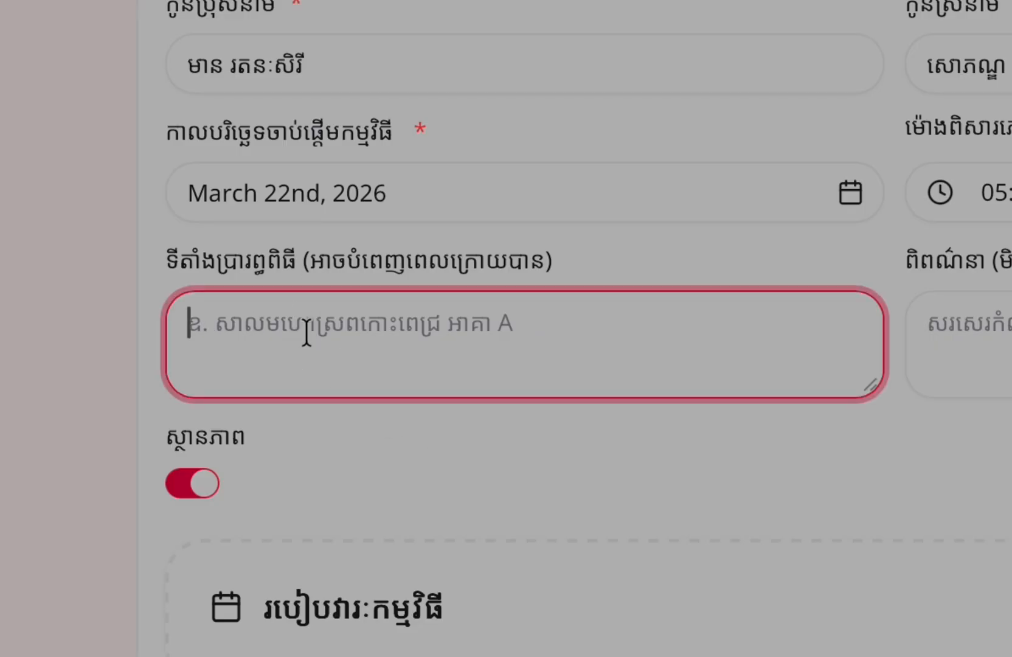
pyautogui.write('សាលមហោស្រពប៉េងហួត')
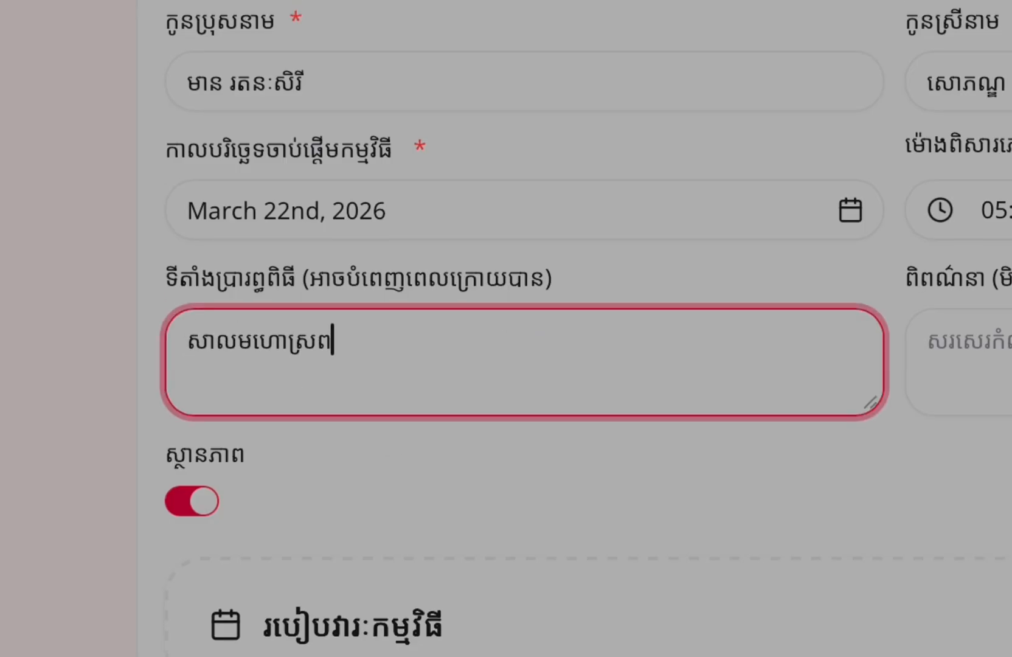
pyautogui.write(' បឹងស្នោរ')
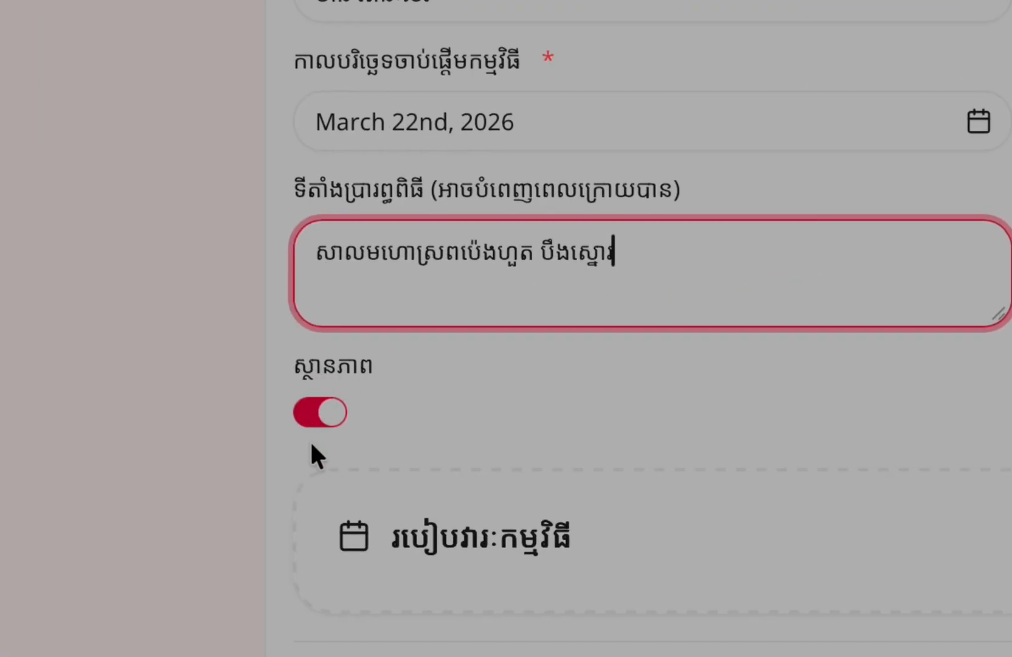
pyautogui.click(310, 408)
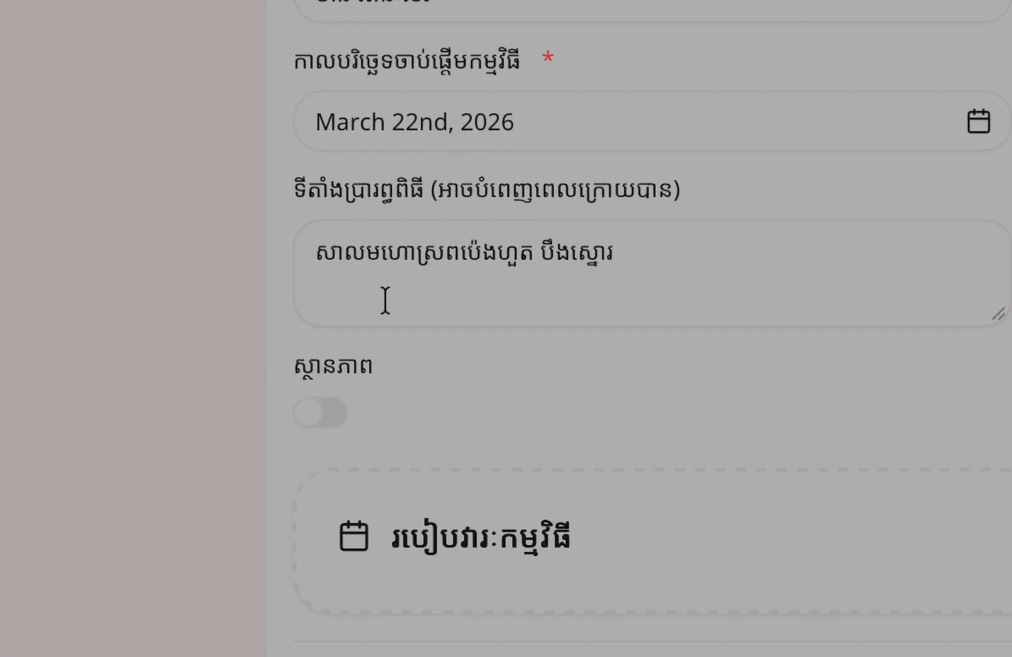
pyautogui.click(329, 406)
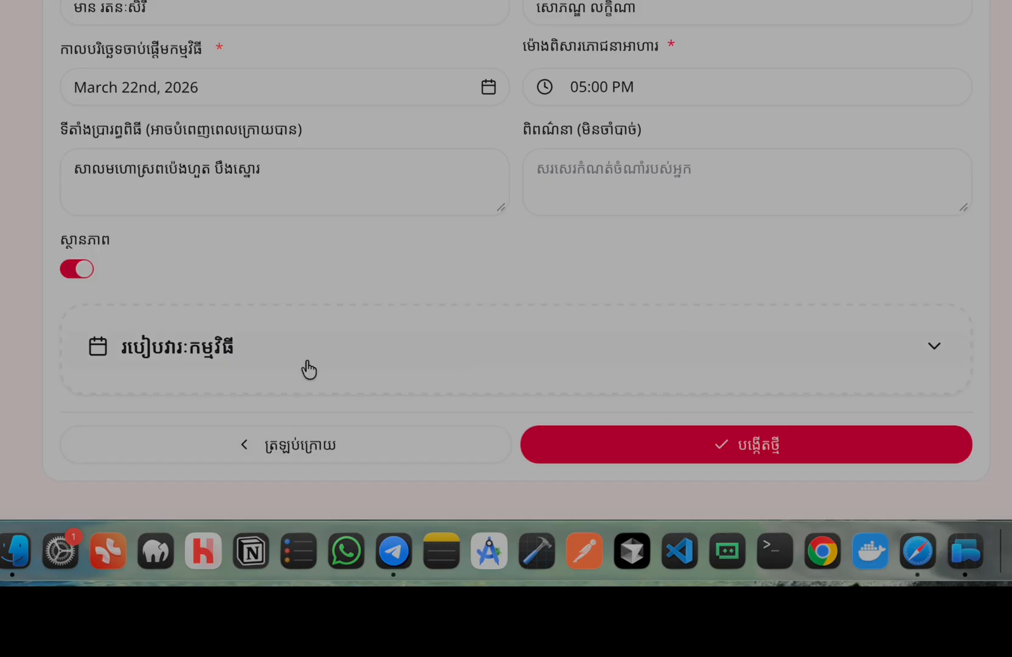
# Leave the agenda empty and create the event, opening its dashboard with 0 guests
pyautogui.click(244, 352)
pyautogui.scroll(-3, 492, 276)
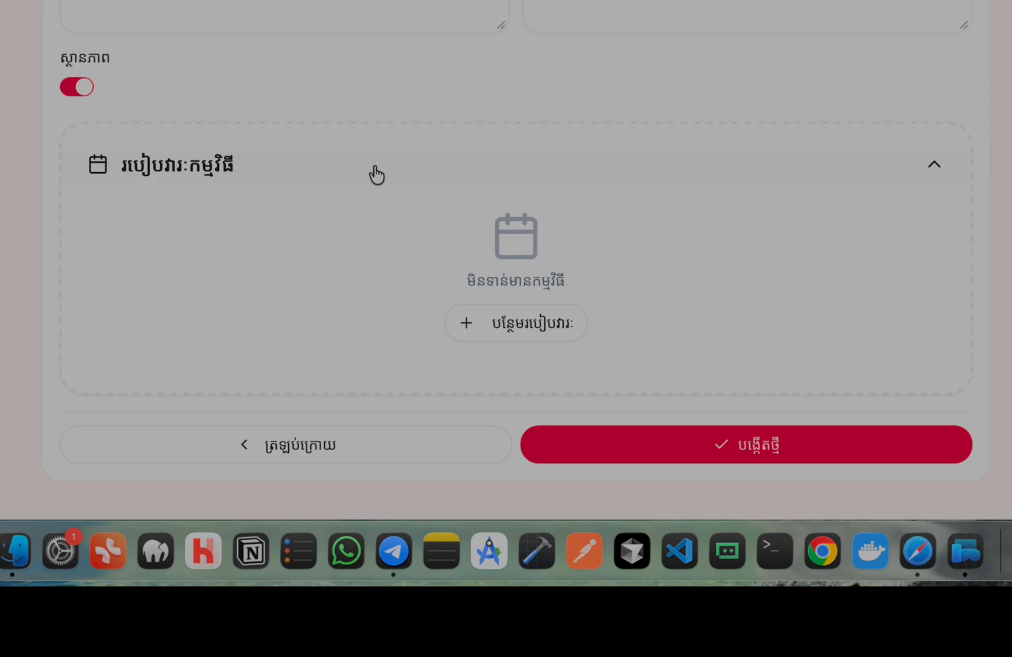
pyautogui.click(342, 167)
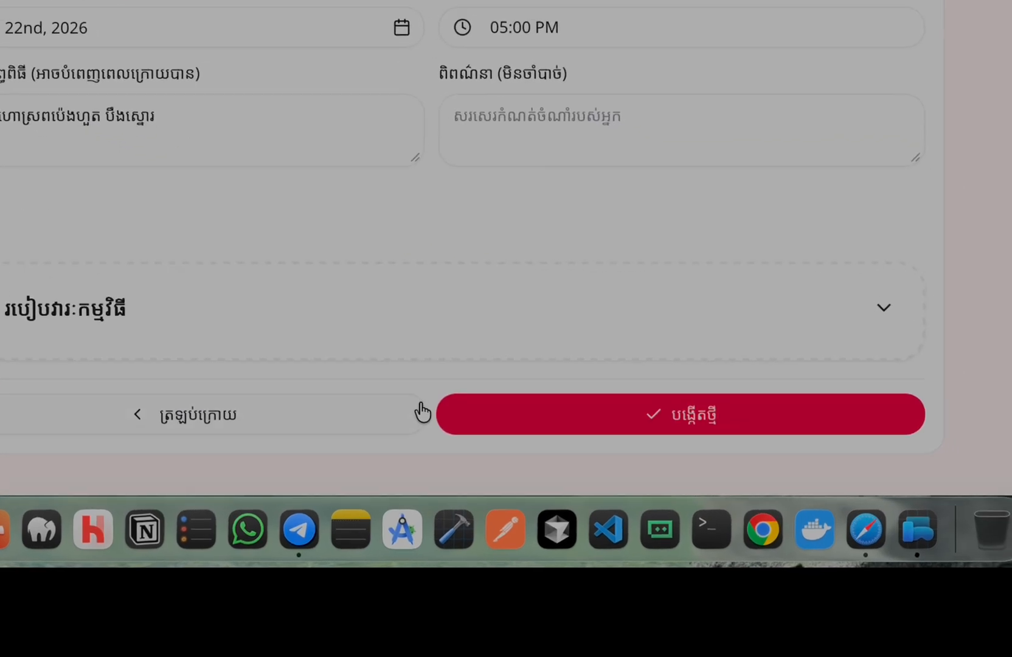
pyautogui.click(499, 375)
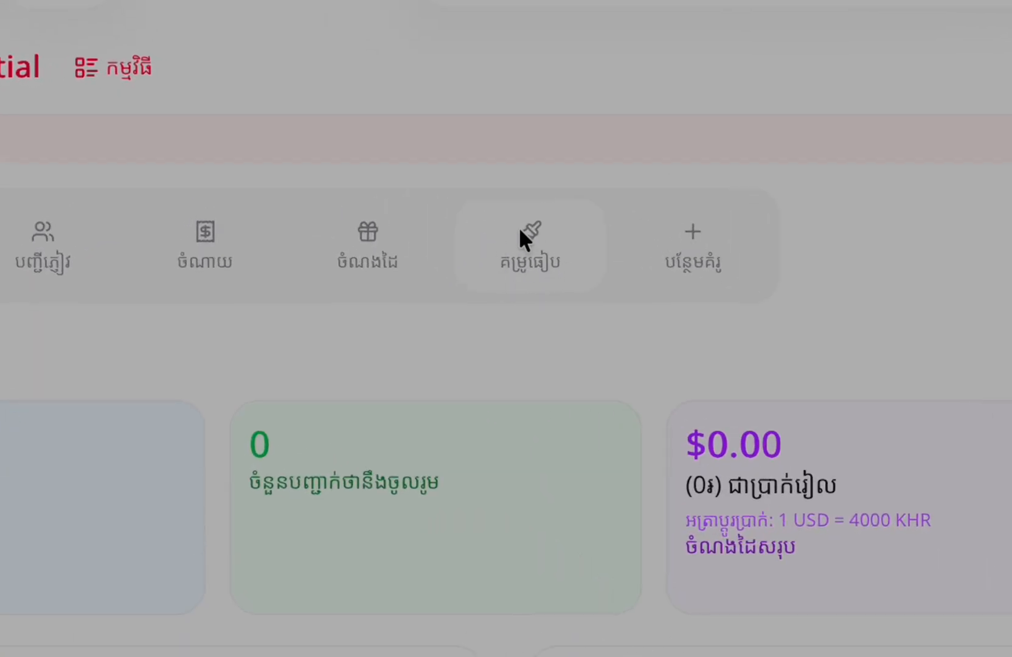
# Open the template designer and scroll through the W01 wedding invitation preview
pyautogui.click(514, 249)
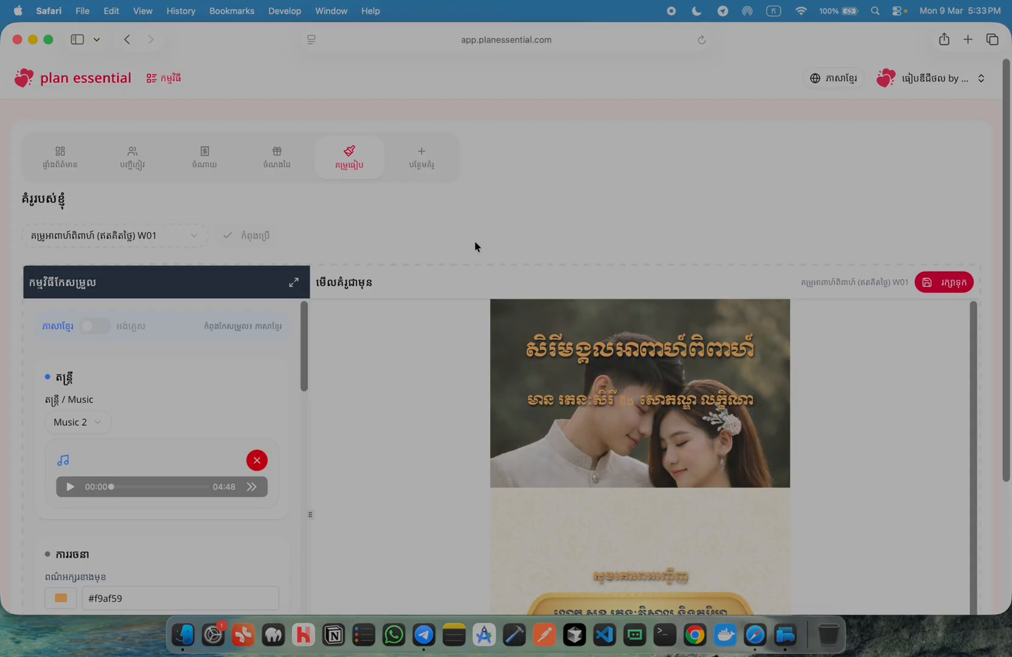
pyautogui.scroll(-5, 638, 206)
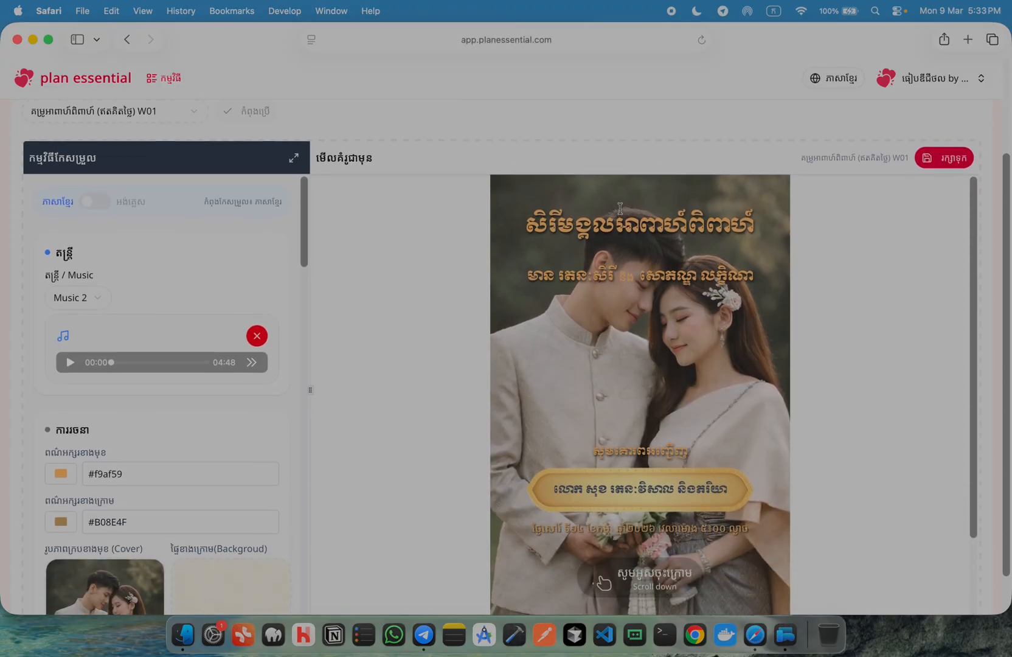
pyautogui.scroll(-10, 99, 334)
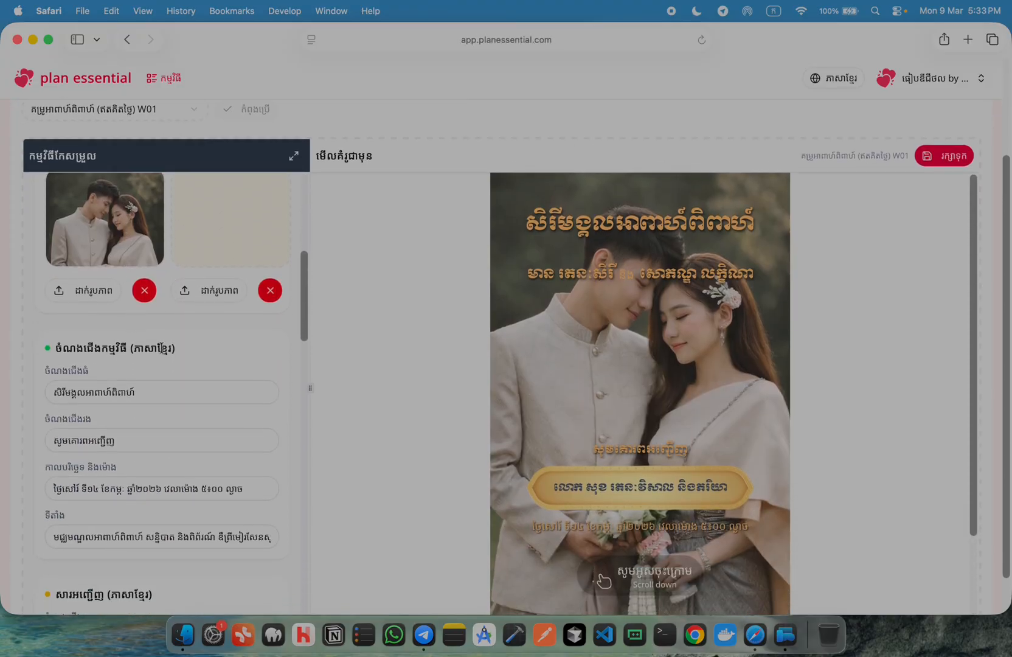
pyautogui.scroll(15, 253, 358)
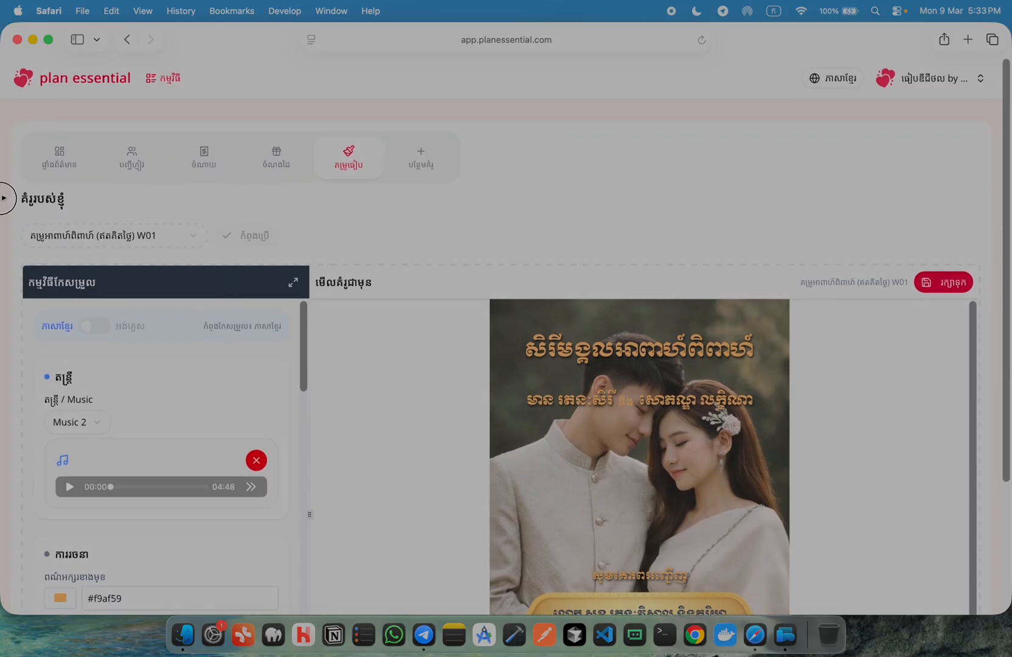
pyautogui.moveTo(25, 192); pyautogui.dragTo(666, 292)
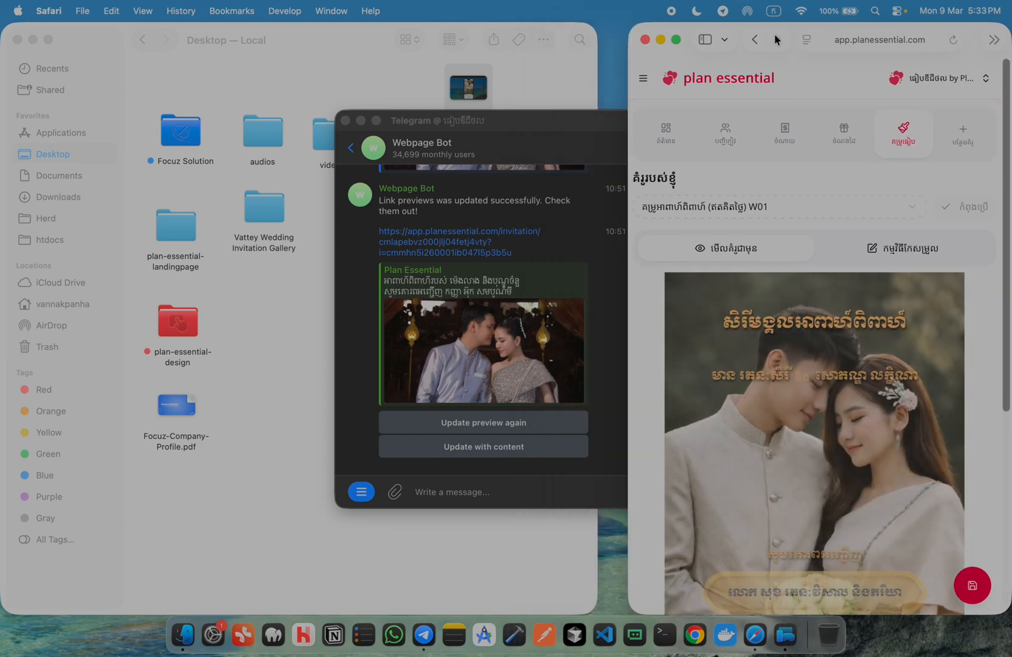
pyautogui.moveTo(802, 31); pyautogui.dragTo(344, 28)
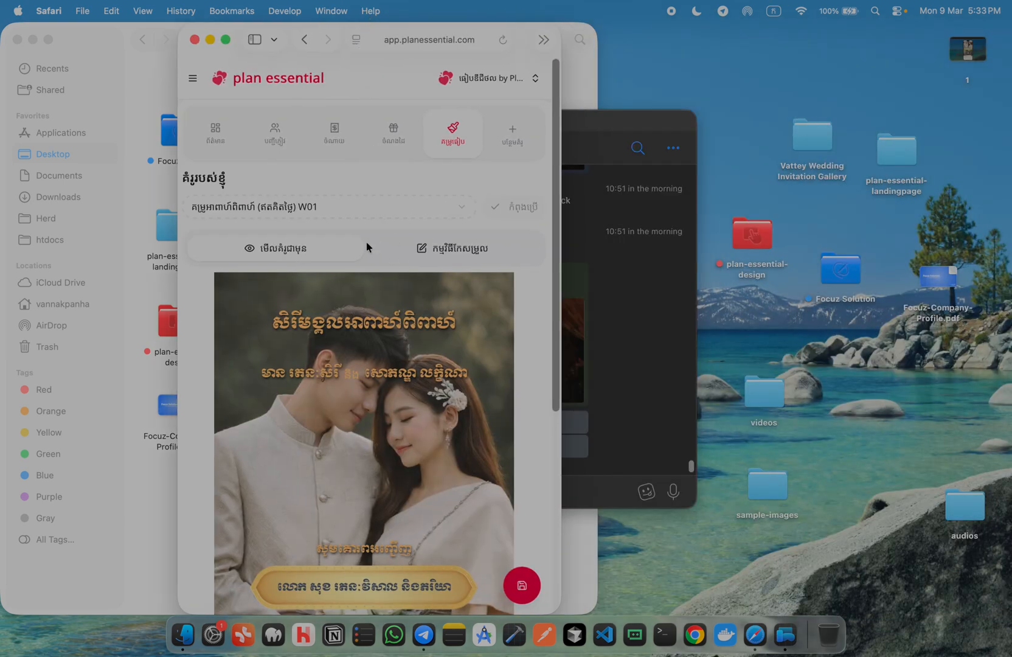
pyautogui.click(451, 249)
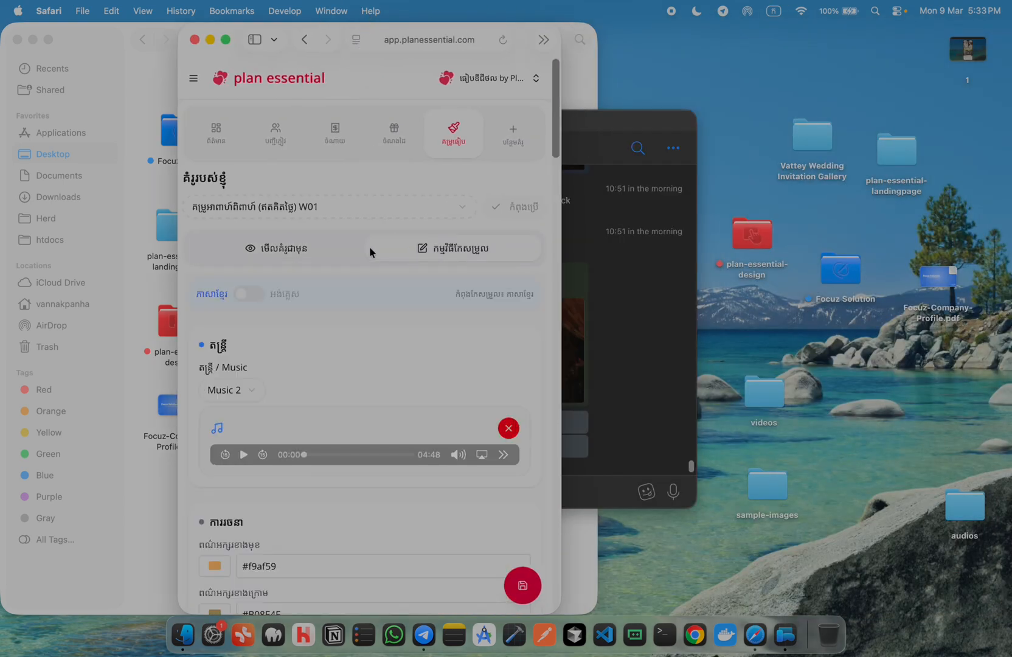
pyautogui.scroll(-6, 407, 373)
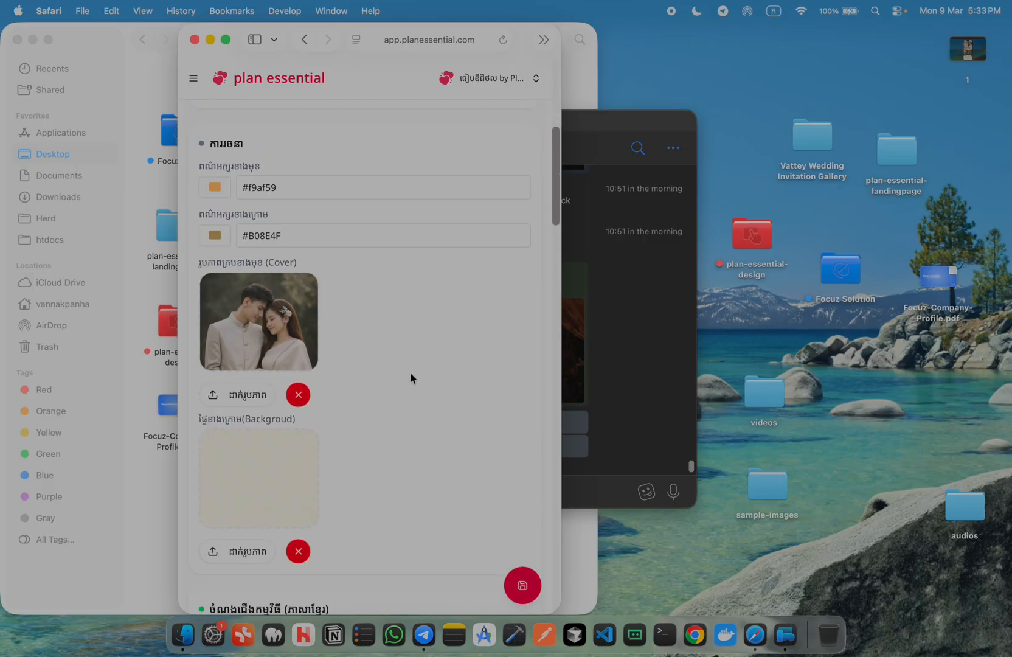
pyautogui.scroll(6, 409, 371)
pyautogui.click(261, 249)
pyautogui.scroll(-10, 417, 391)
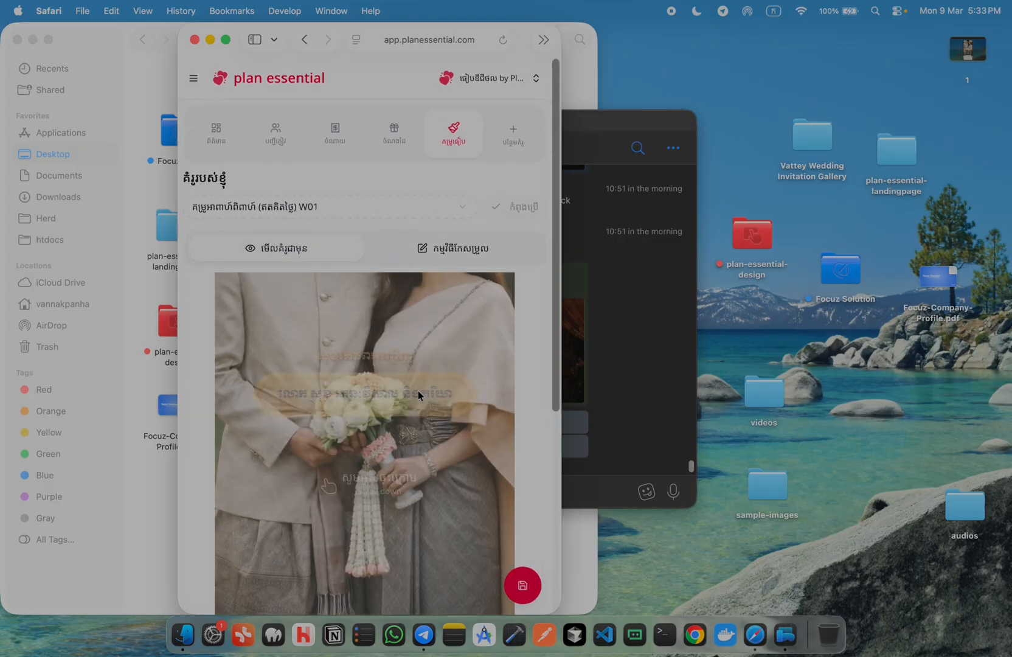
pyautogui.scroll(-20, 417, 390)
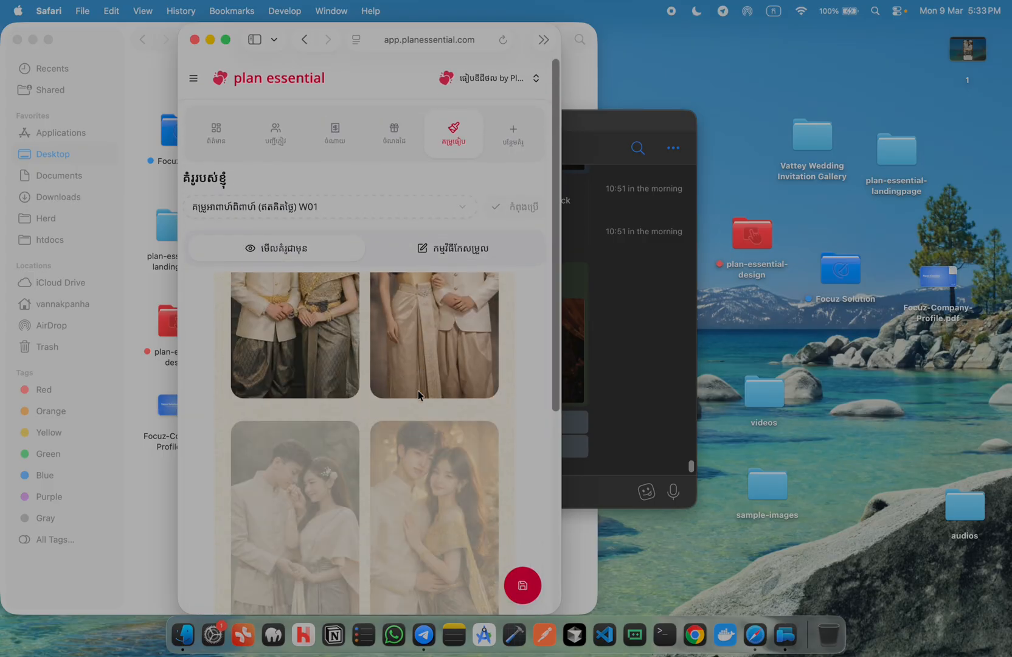
pyautogui.scroll(-10, 417, 391)
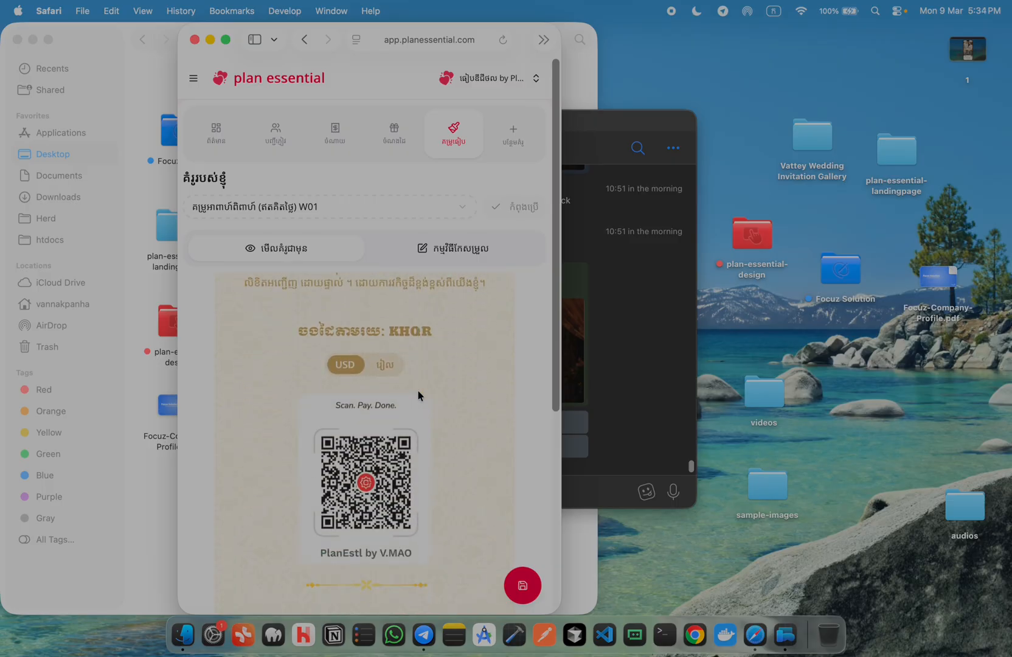
pyautogui.doubleClick(341, 25)
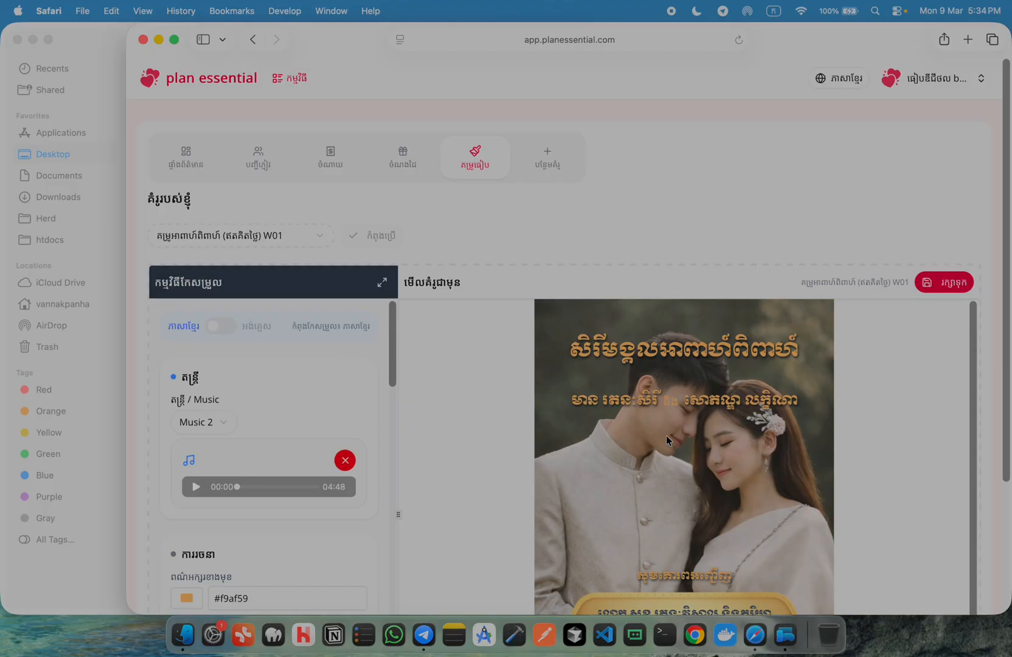
# Keep Music 2 selected as the invitation's background track
pyautogui.scroll(-10, 669, 437)
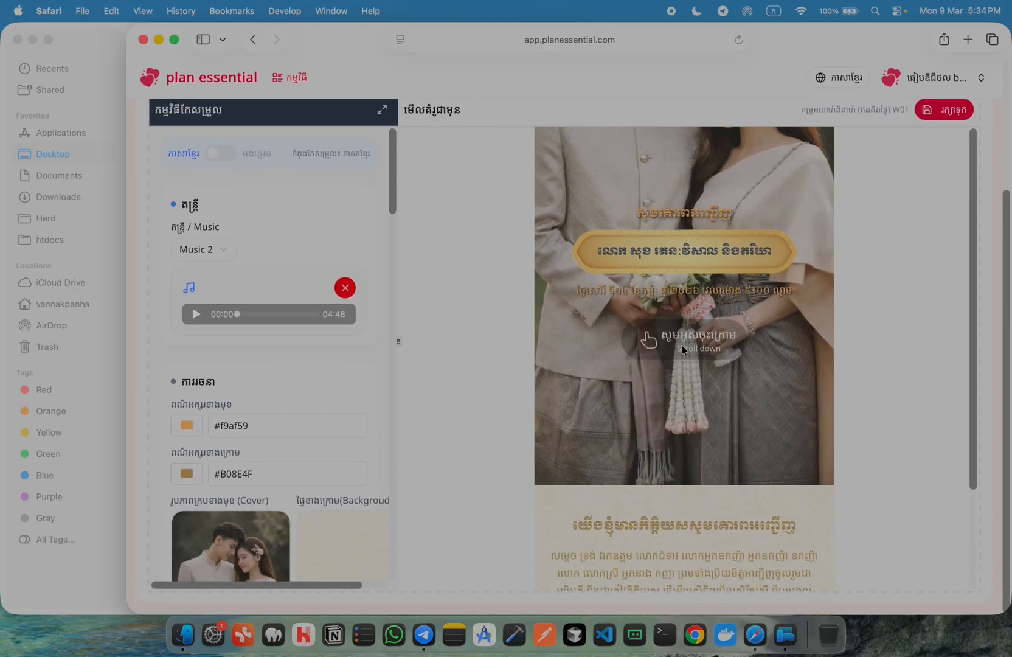
pyautogui.scroll(-15, 706, 377)
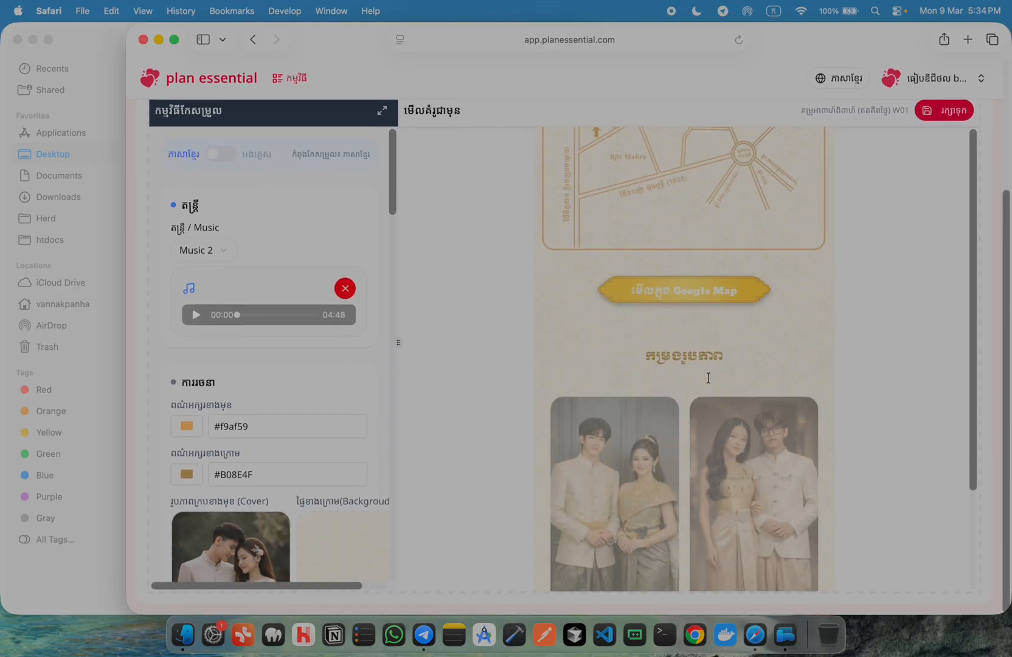
pyautogui.scroll(-15, 708, 378)
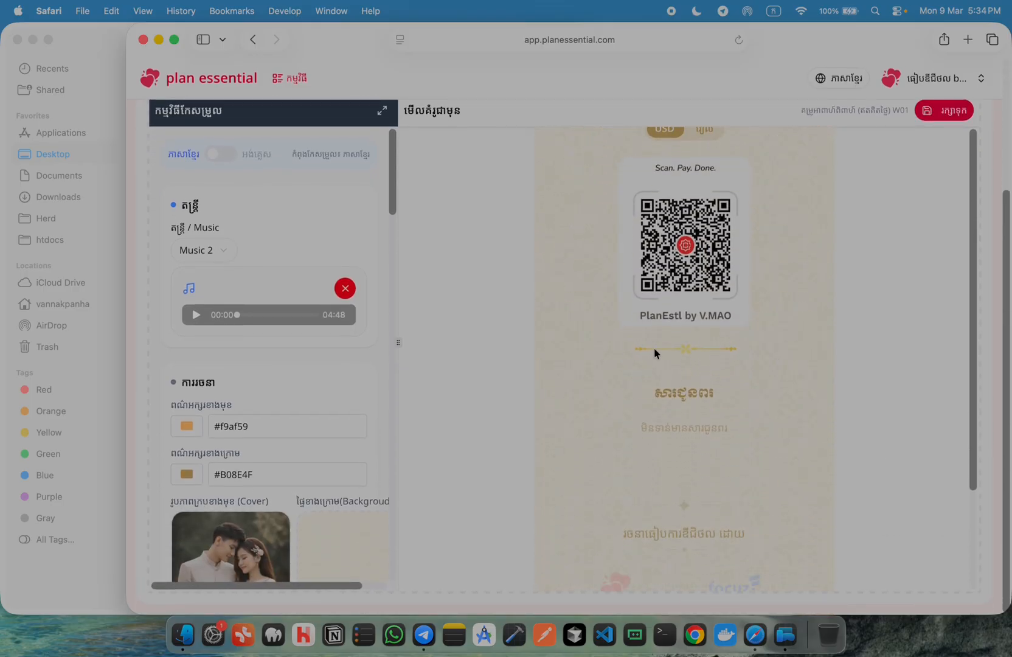
pyautogui.scroll(20, 669, 353)
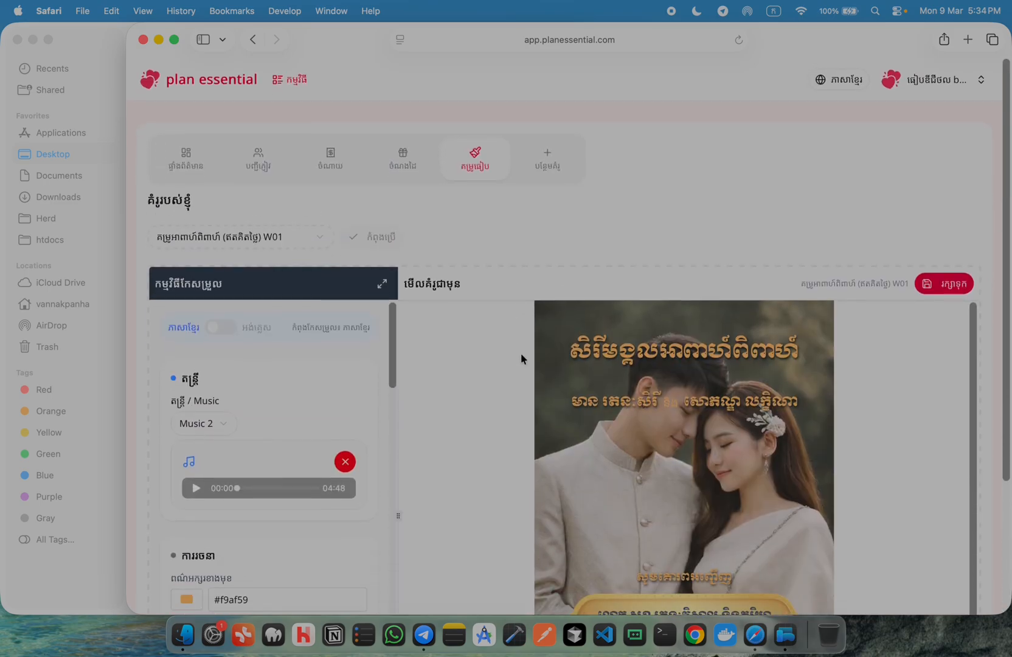
pyautogui.scroll(-2, 259, 401)
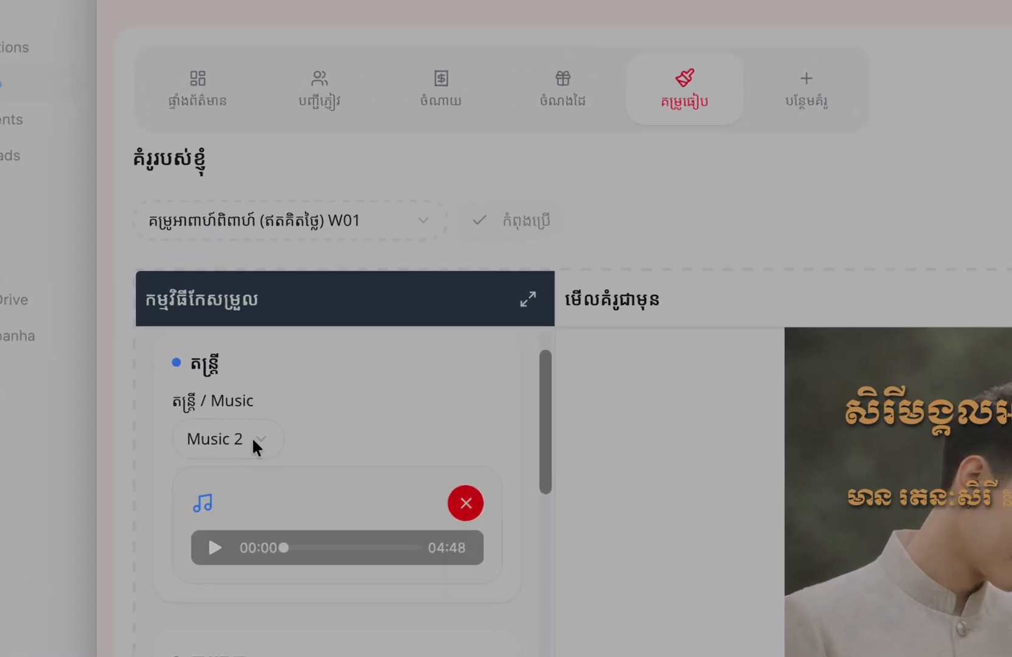
pyautogui.click(218, 365)
pyautogui.click(215, 210)
# Play a short preview of Music 2, pausing it at 00:02
pyautogui.click(217, 545)
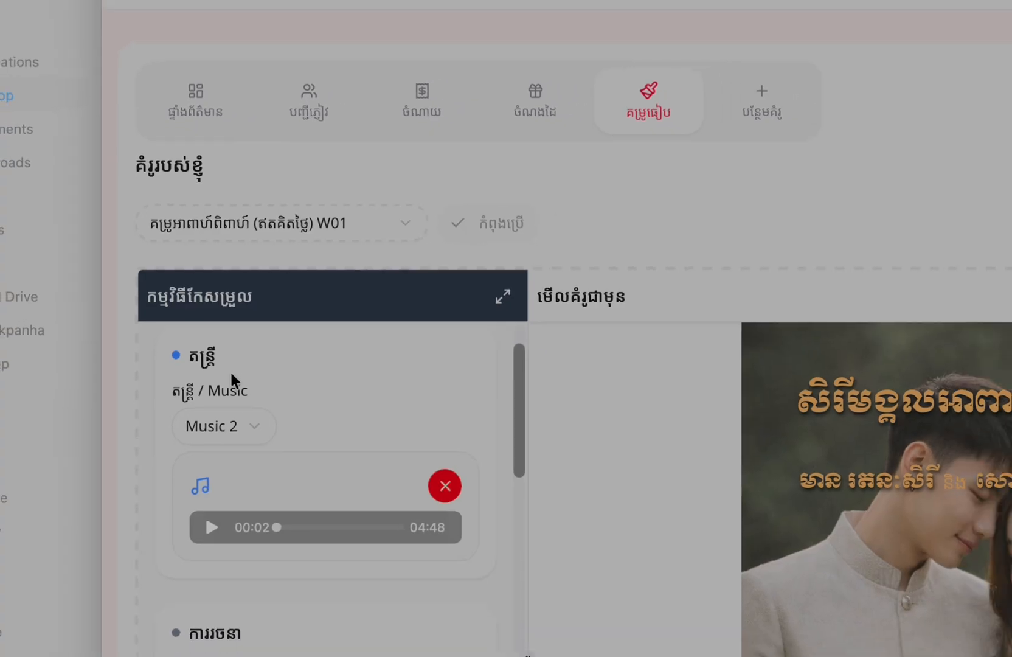
pyautogui.scroll(-3, 450, 477)
pyautogui.scroll(-3, 334, 485)
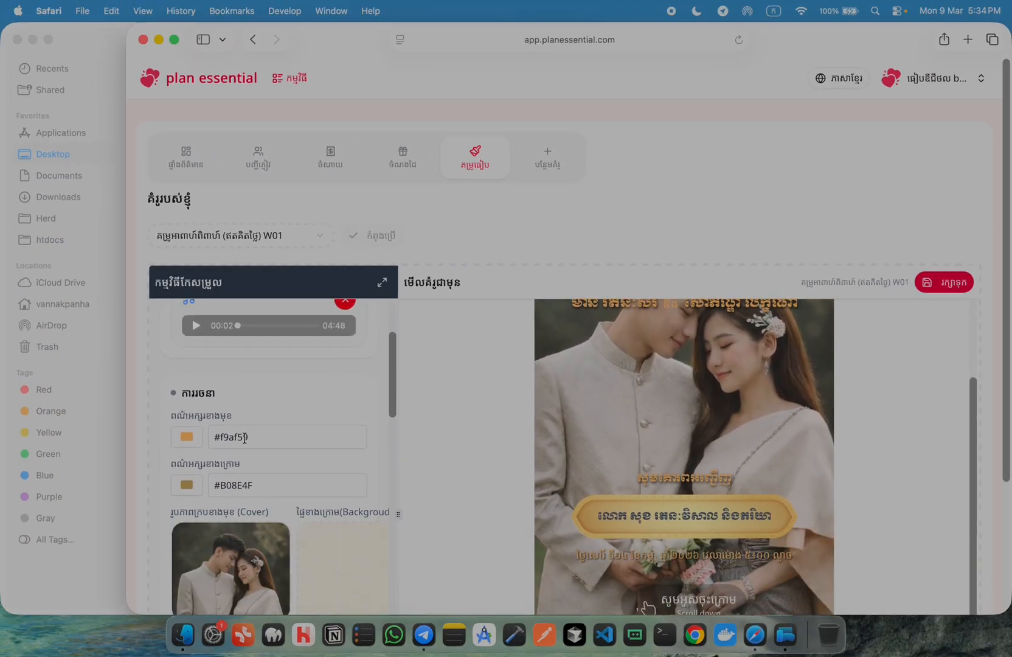
# Widen the browser window to fill the screen
pyautogui.scroll(-3, 244, 438)
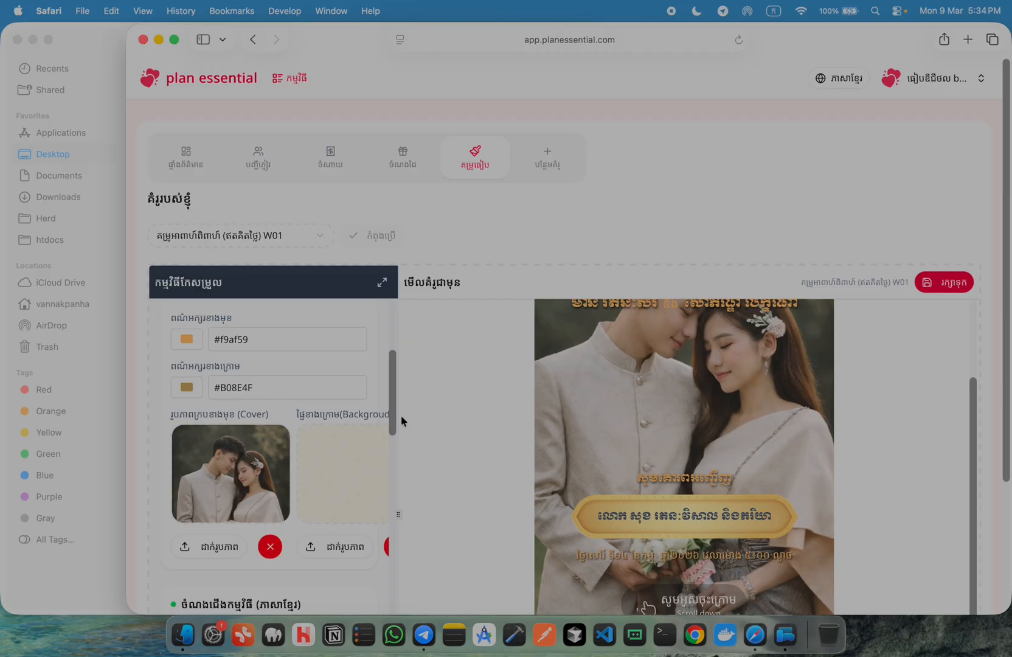
pyautogui.scroll(-10, 618, 447)
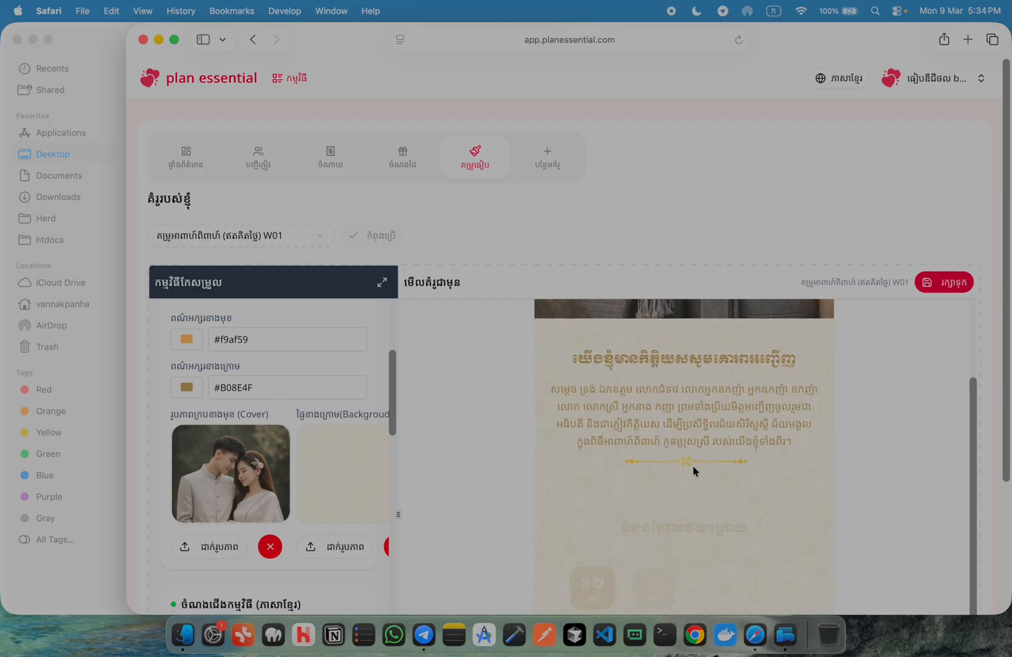
pyautogui.scroll(-10, 693, 466)
pyautogui.scroll(8, 692, 466)
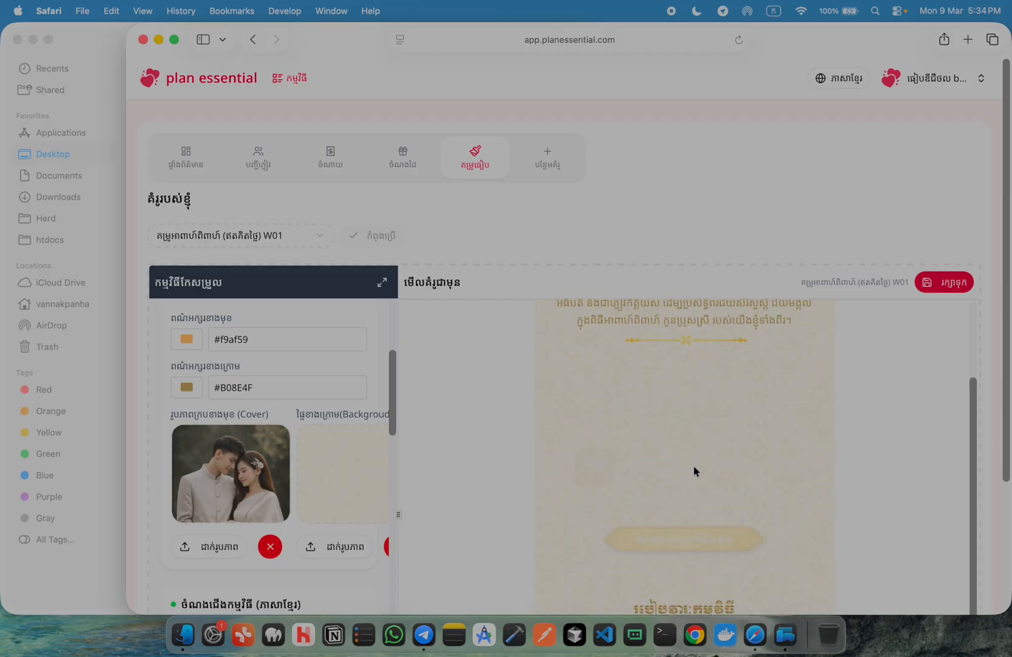
pyautogui.scroll(10, 694, 464)
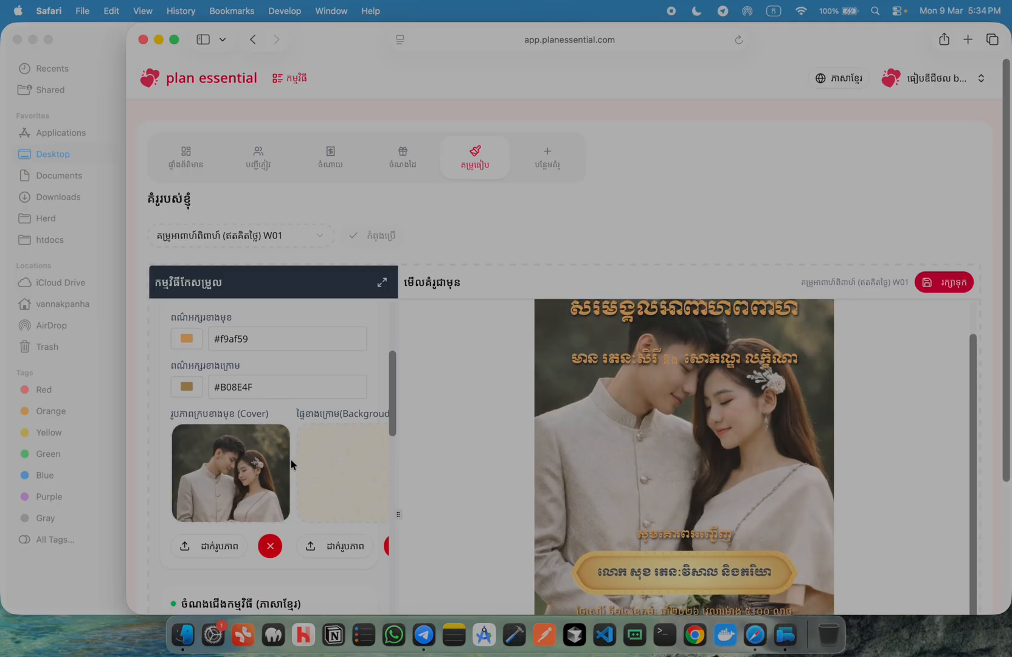
pyautogui.scroll(-3, 341, 463)
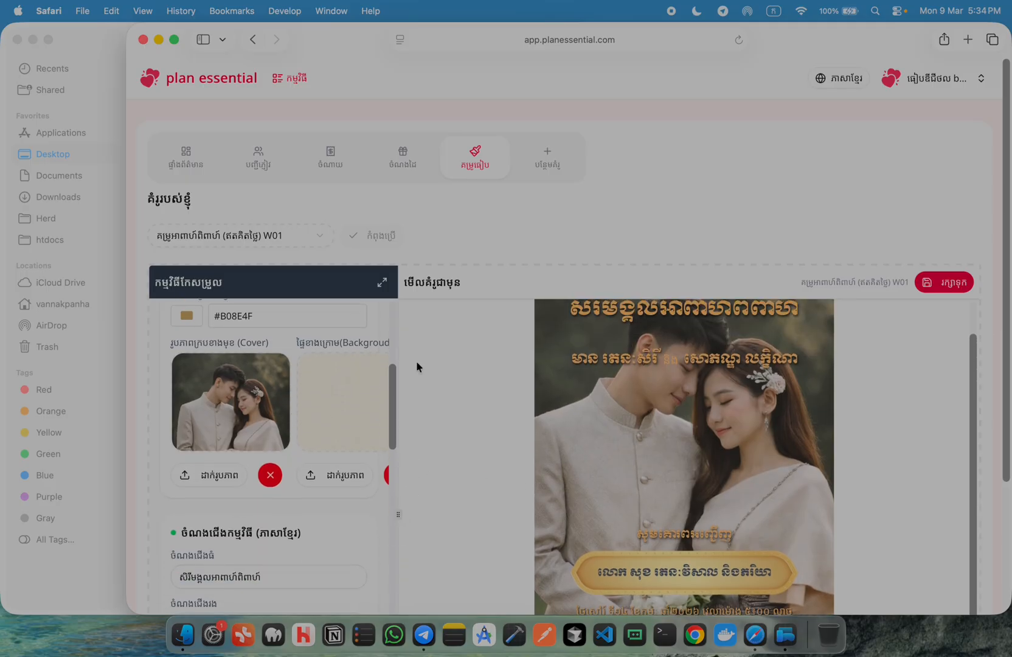
pyautogui.moveTo(125, 75); pyautogui.dragTo(3, 75)
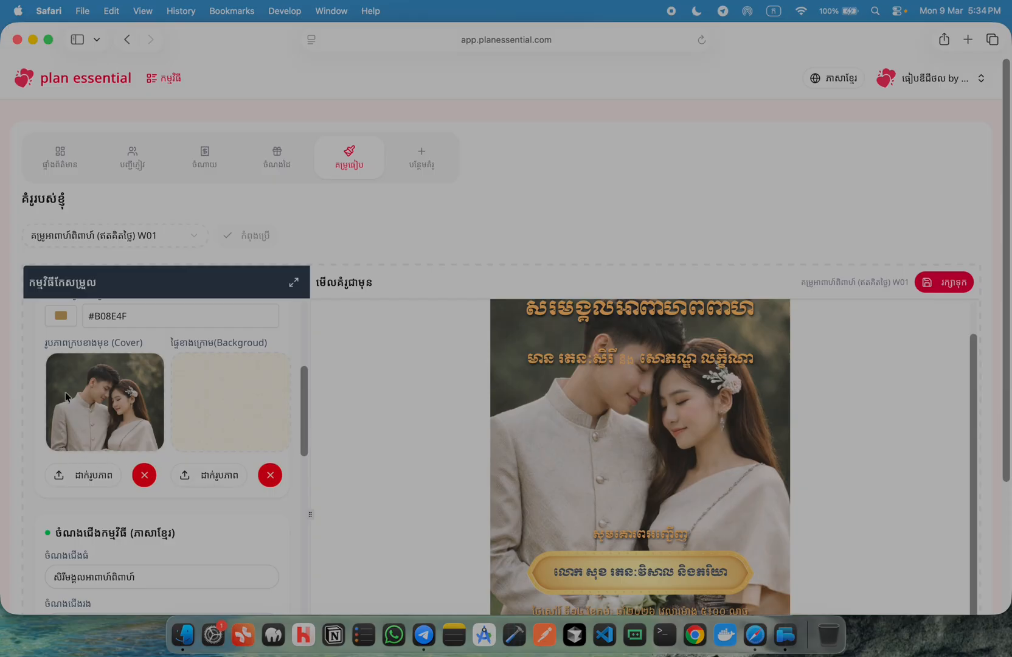
# Upload the second recent couple photo as the invitation cover
pyautogui.scroll(-2, 116, 416)
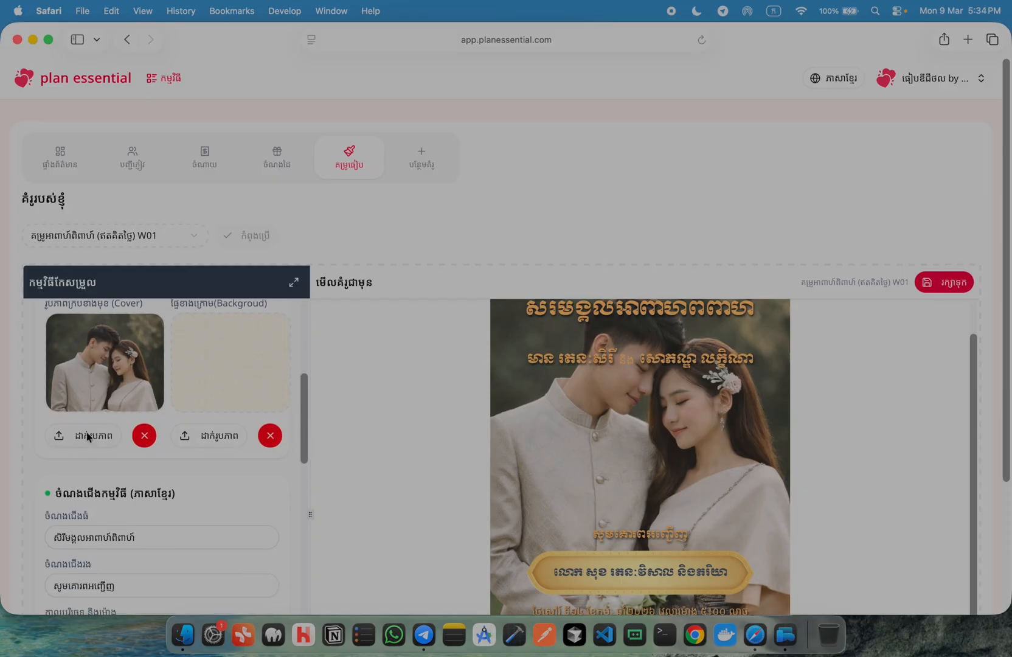
pyautogui.scroll(-3, 597, 453)
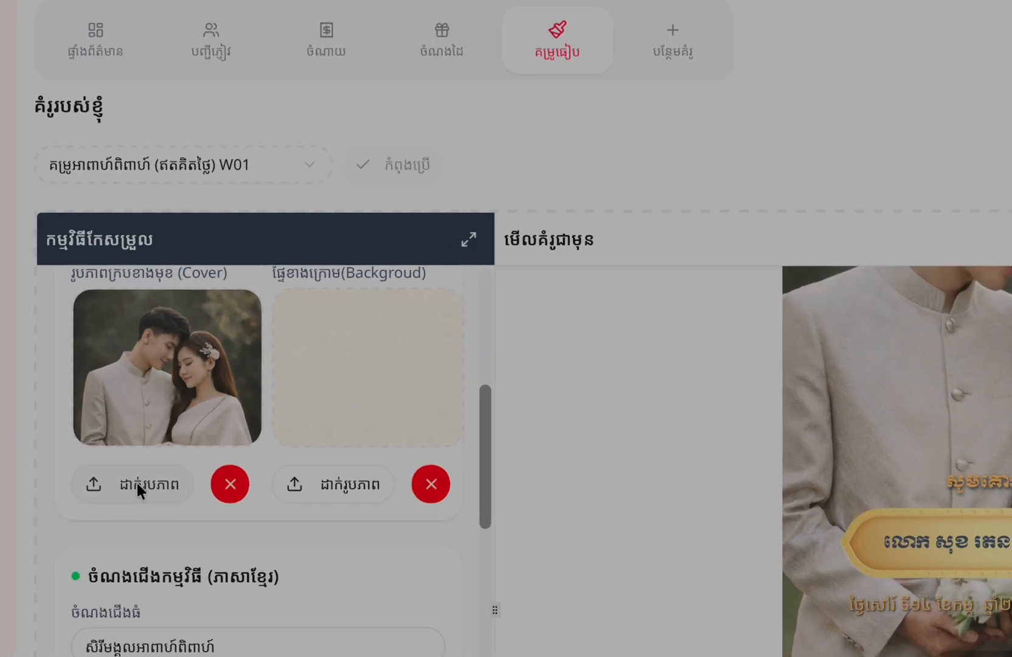
pyautogui.click(88, 436)
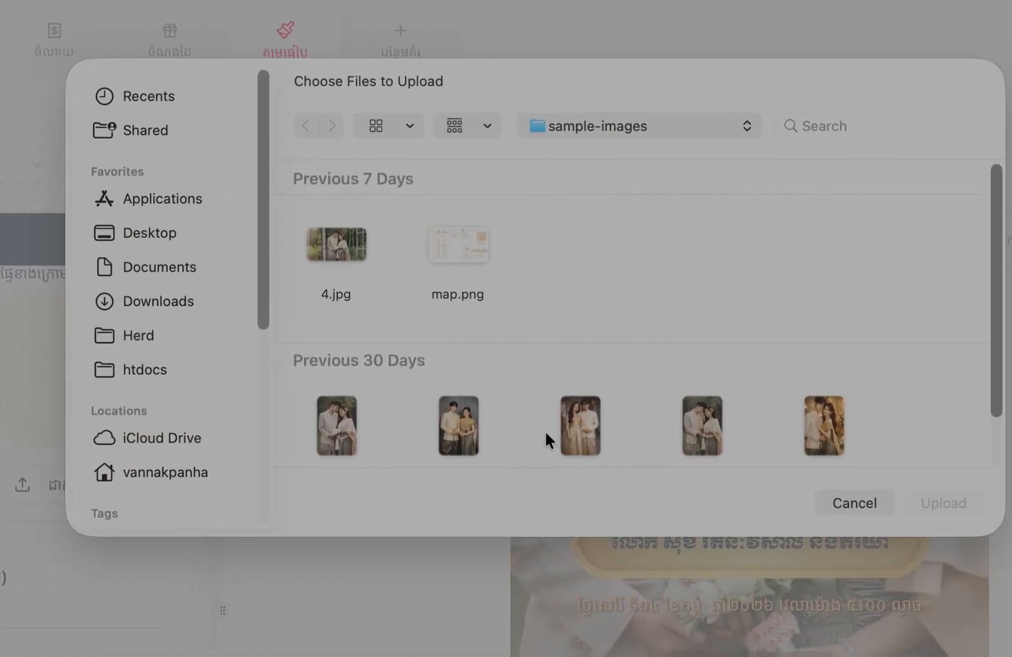
pyautogui.doubleClick(460, 426)
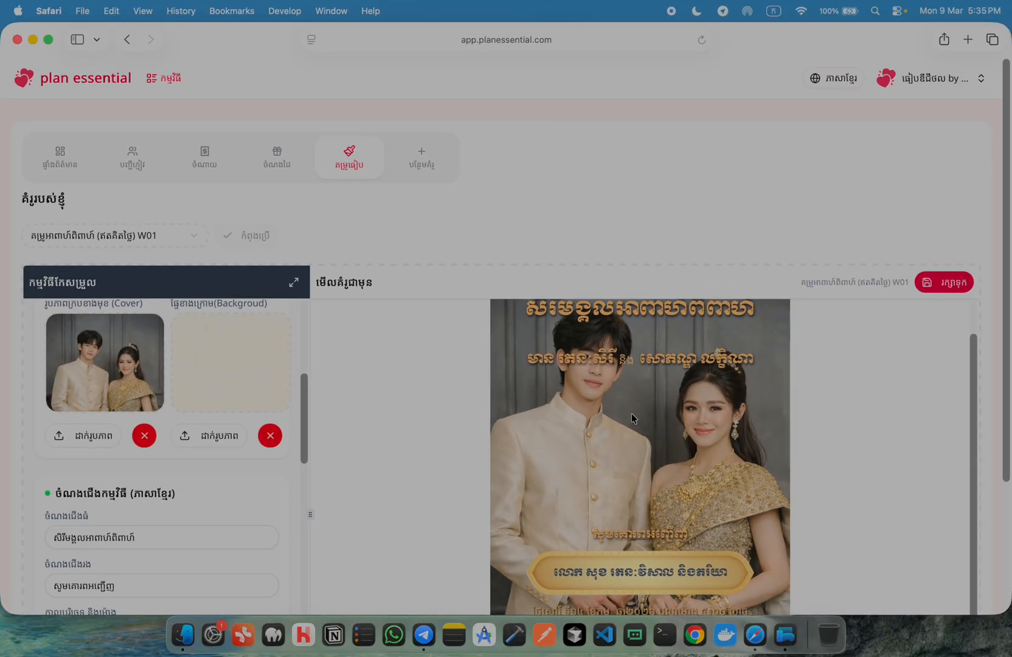
pyautogui.scroll(-10, 686, 433)
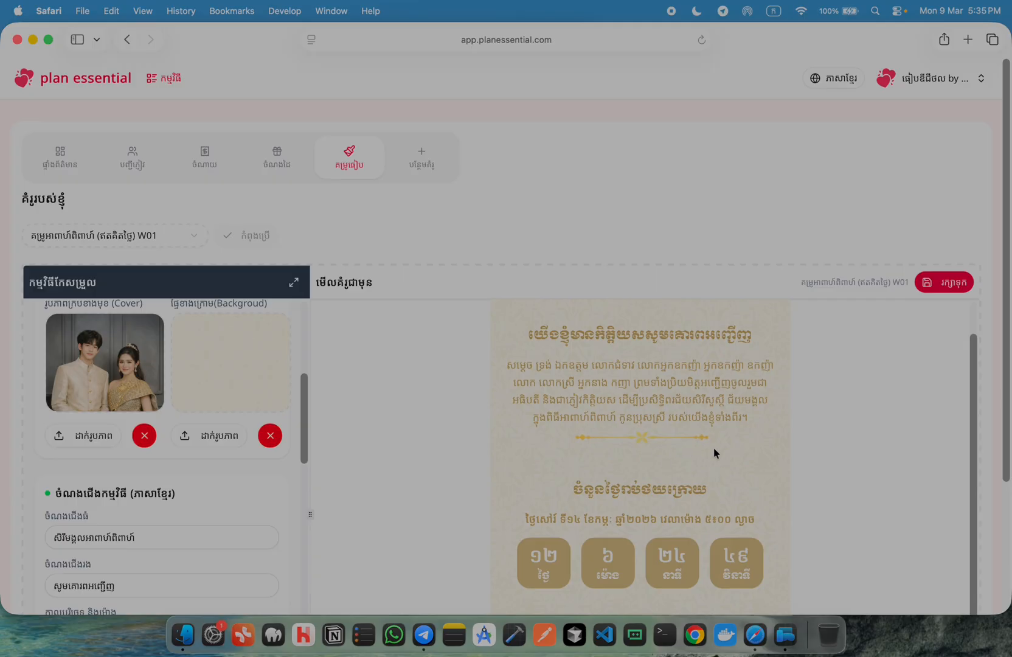
pyautogui.scroll(-4, 690, 489)
pyautogui.scroll(3, 692, 492)
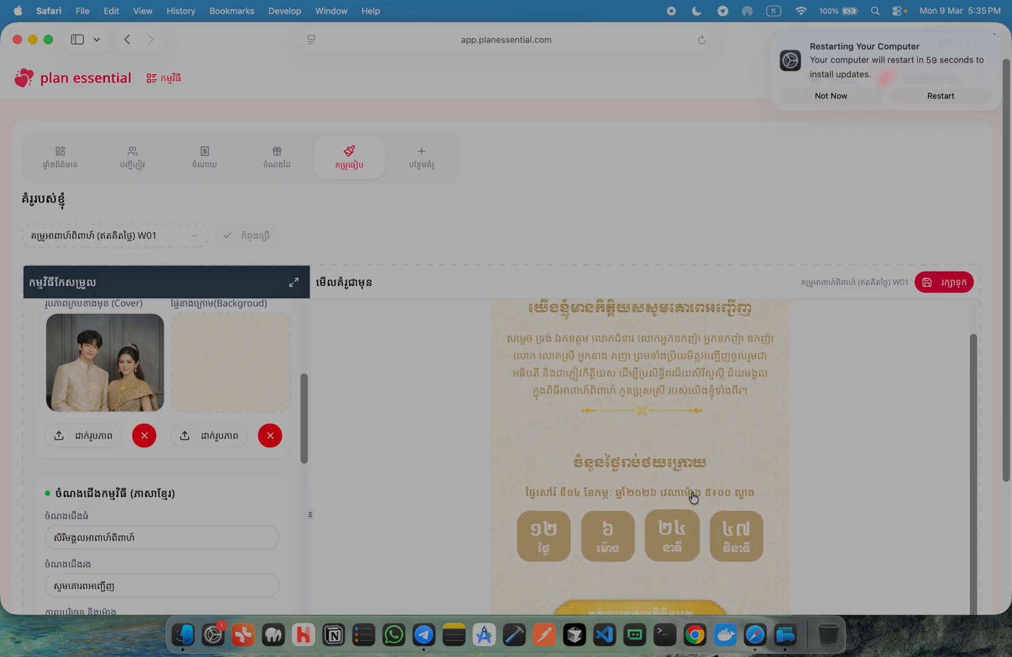
pyautogui.scroll(-3, 694, 497)
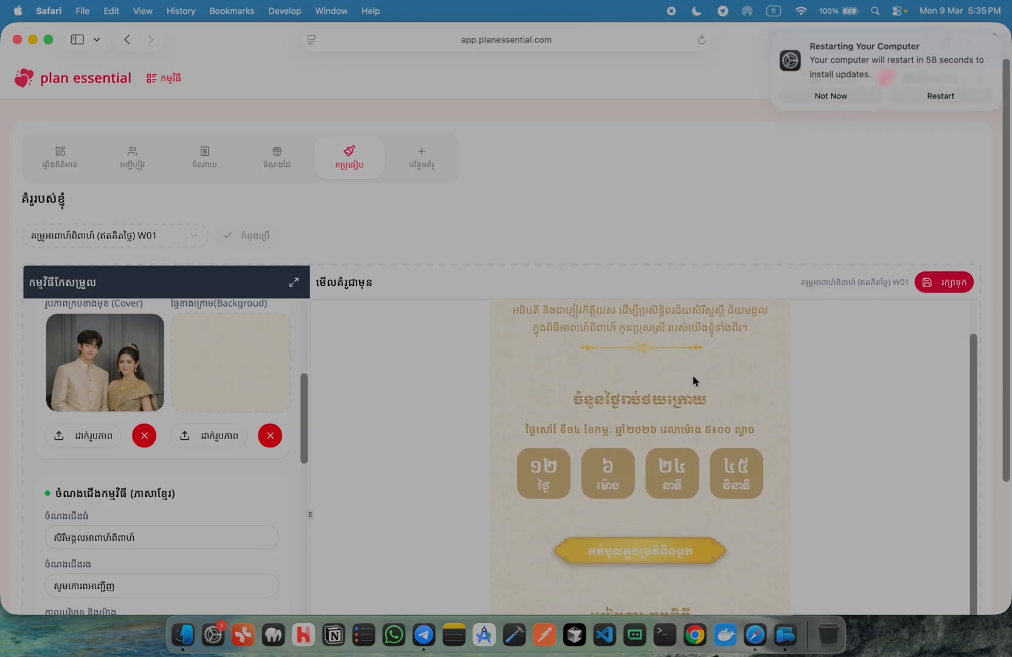
pyautogui.scroll(-6, 693, 402)
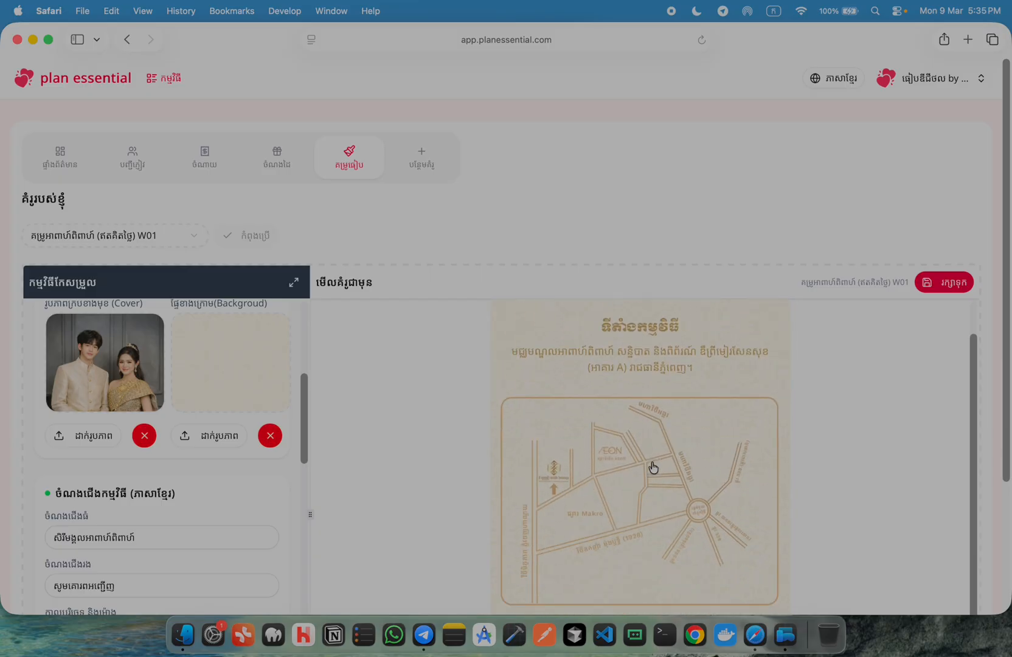
pyautogui.scroll(15, 651, 466)
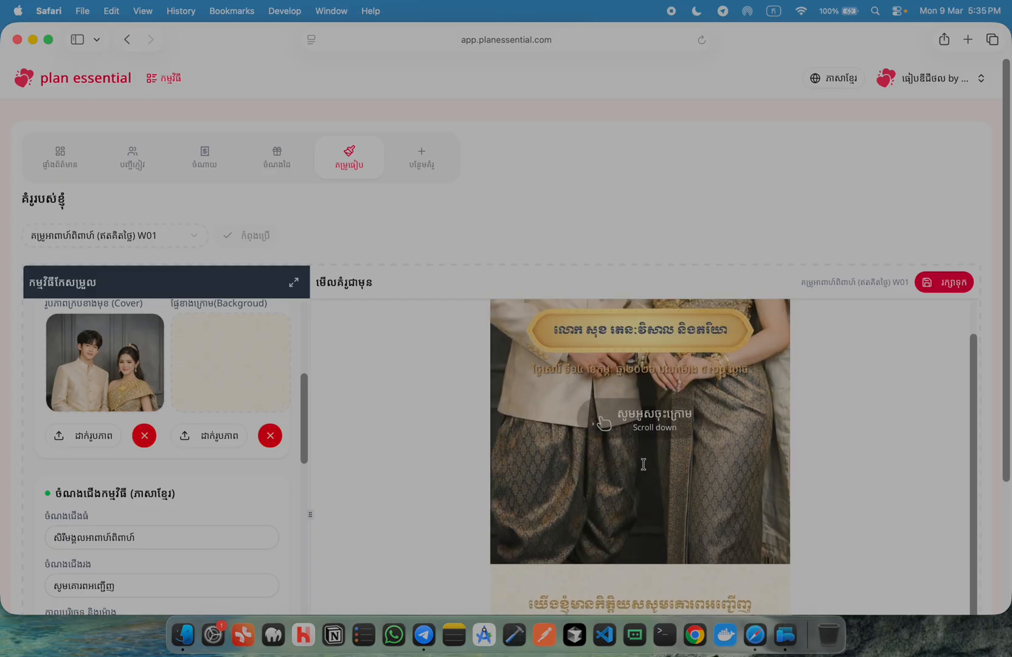
pyautogui.scroll(5, 643, 464)
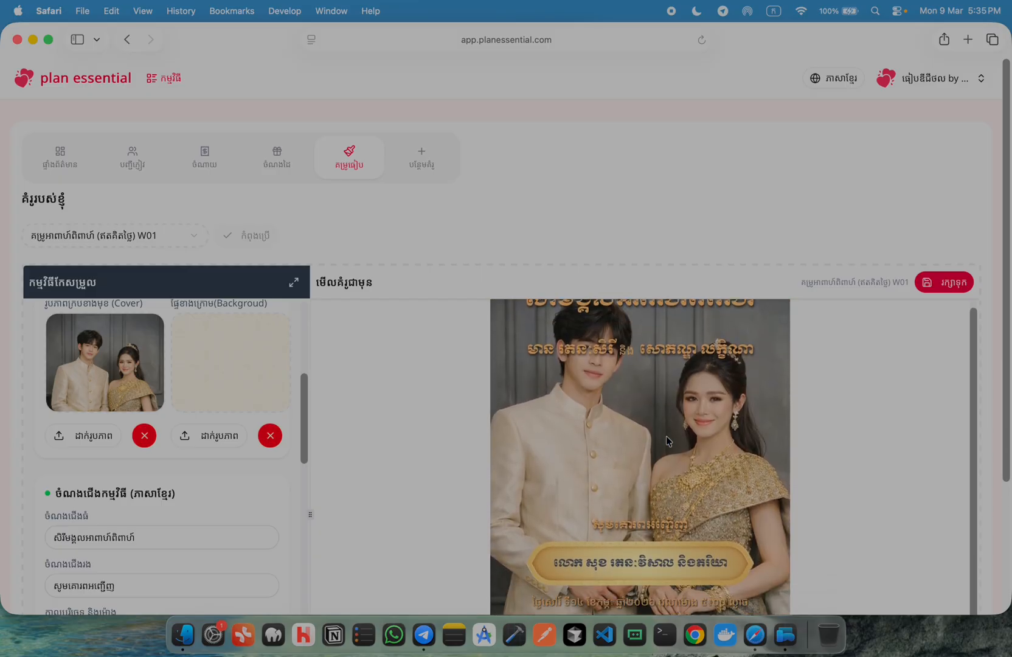
pyautogui.scroll(-1, 666, 435)
pyautogui.scroll(-10, 676, 484)
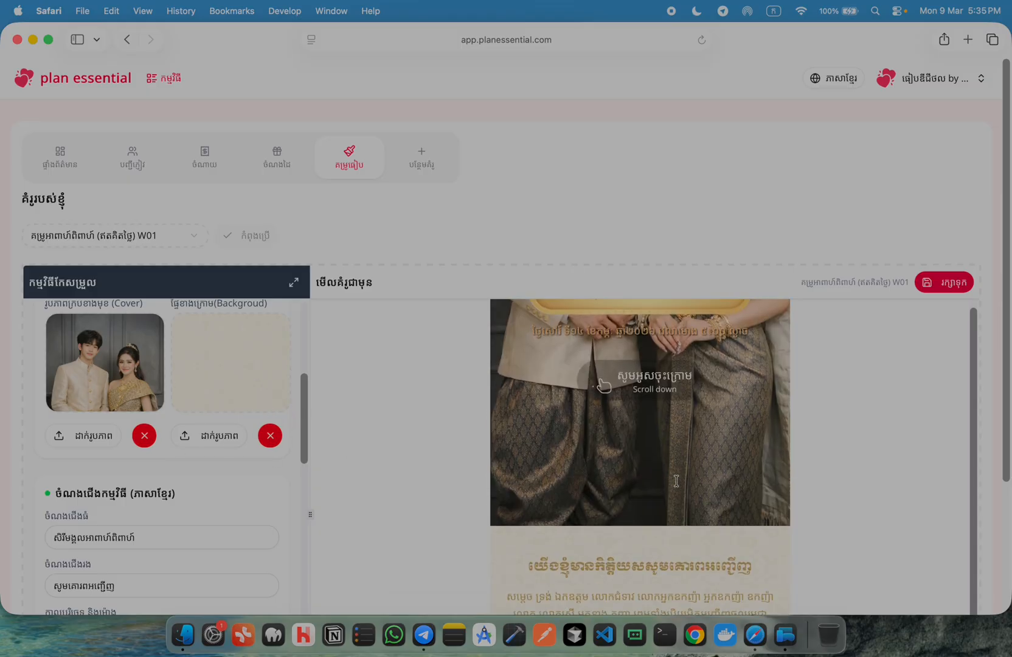
pyautogui.scroll(1, 206, 341)
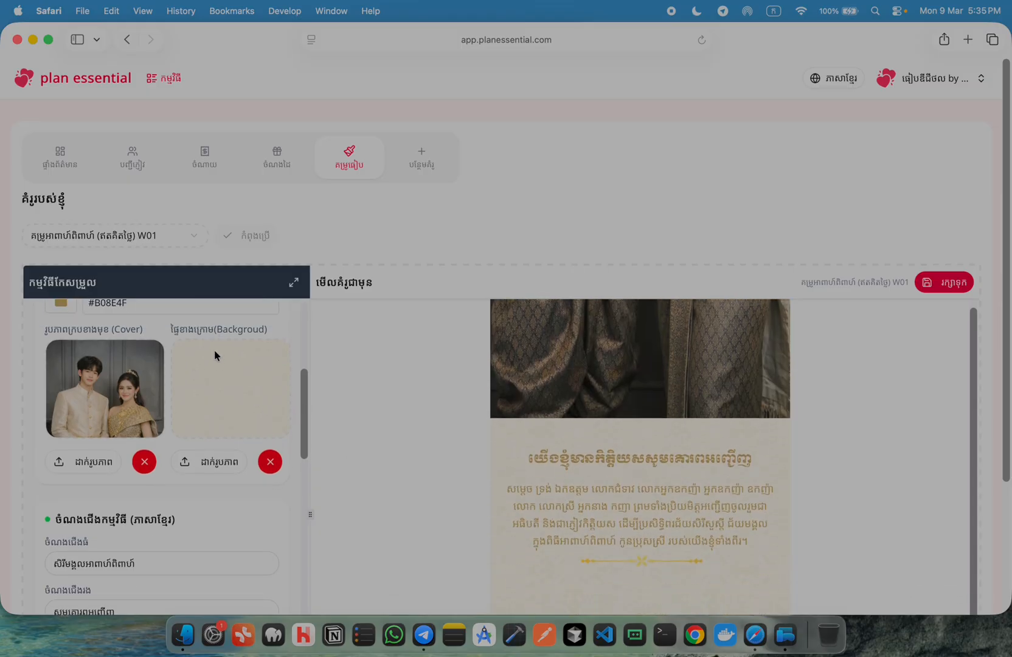
pyautogui.scroll(-8, 507, 452)
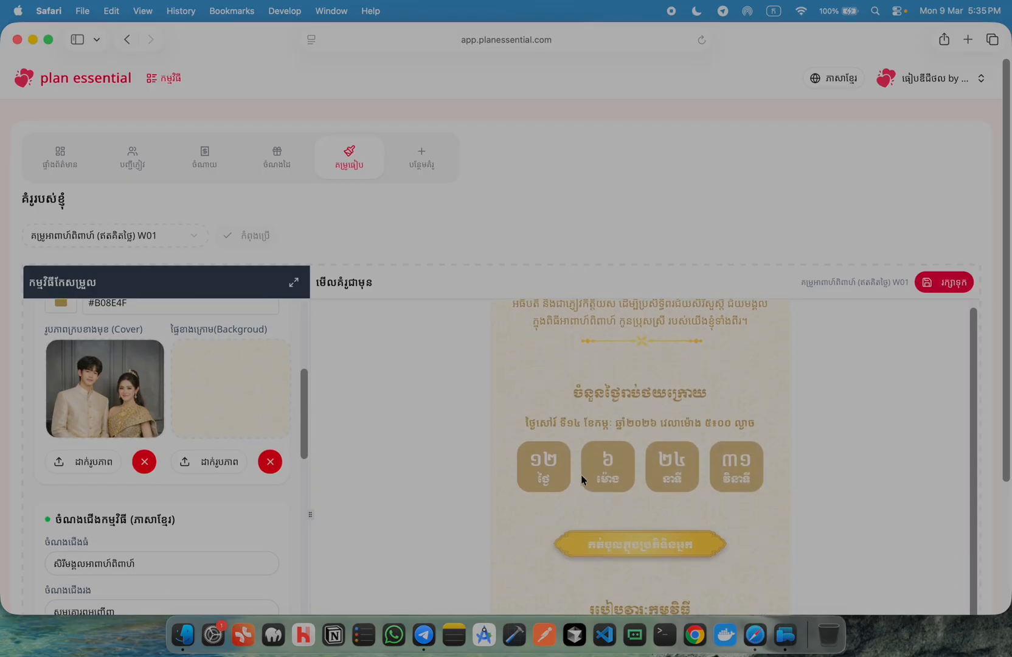
pyautogui.scroll(-3, 541, 512)
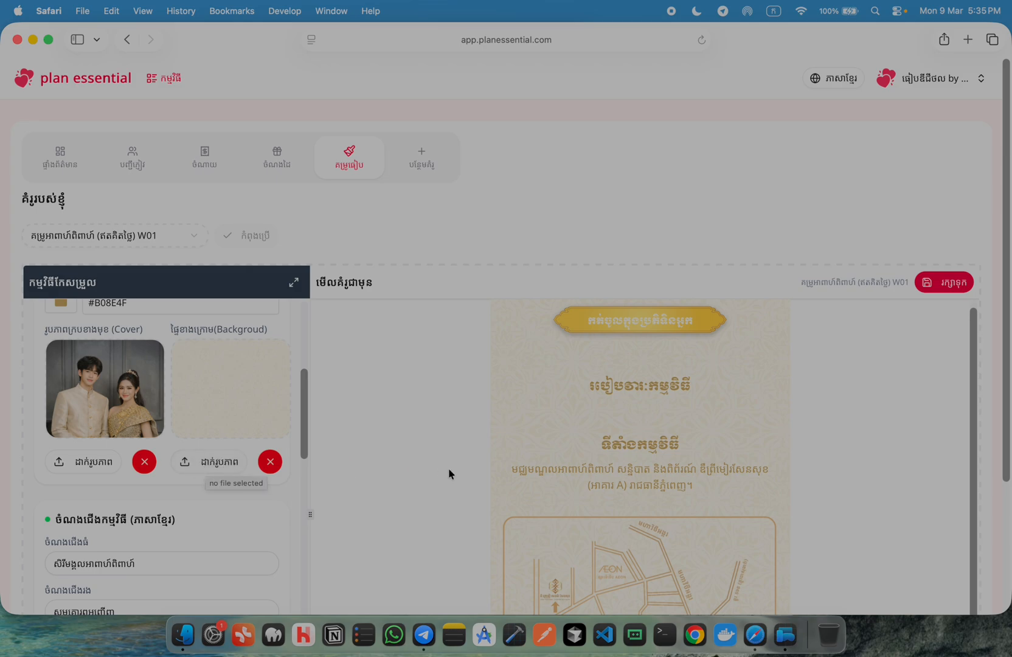
pyautogui.scroll(-5, 214, 490)
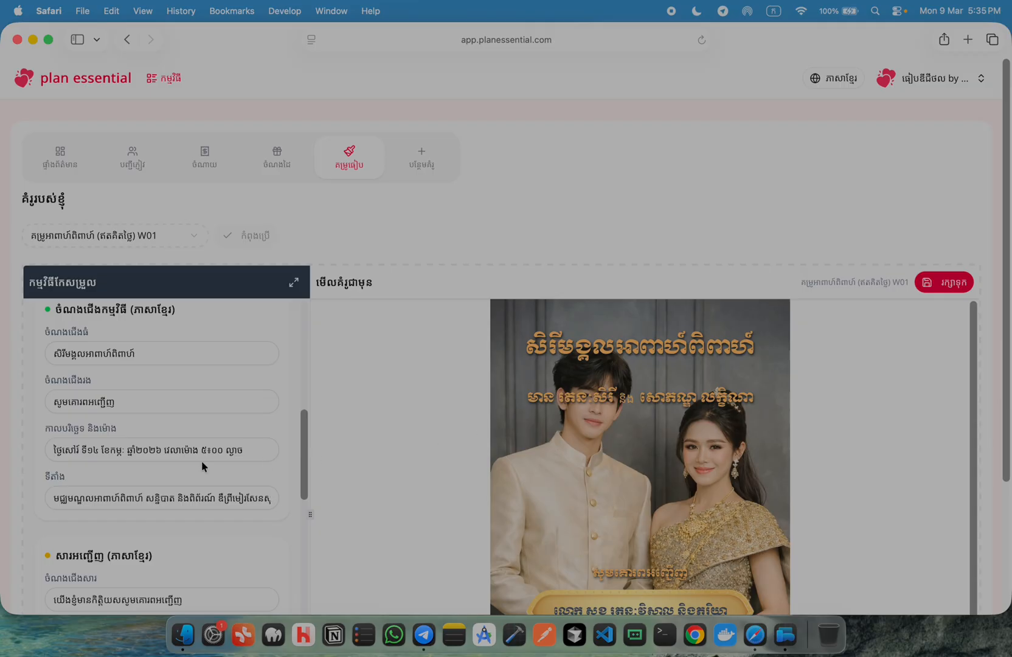
# Change the event date to Sunday 22 March (អាទិត្យ ទី២២ ខែមីនា)
pyautogui.scroll(-1, 70, 438)
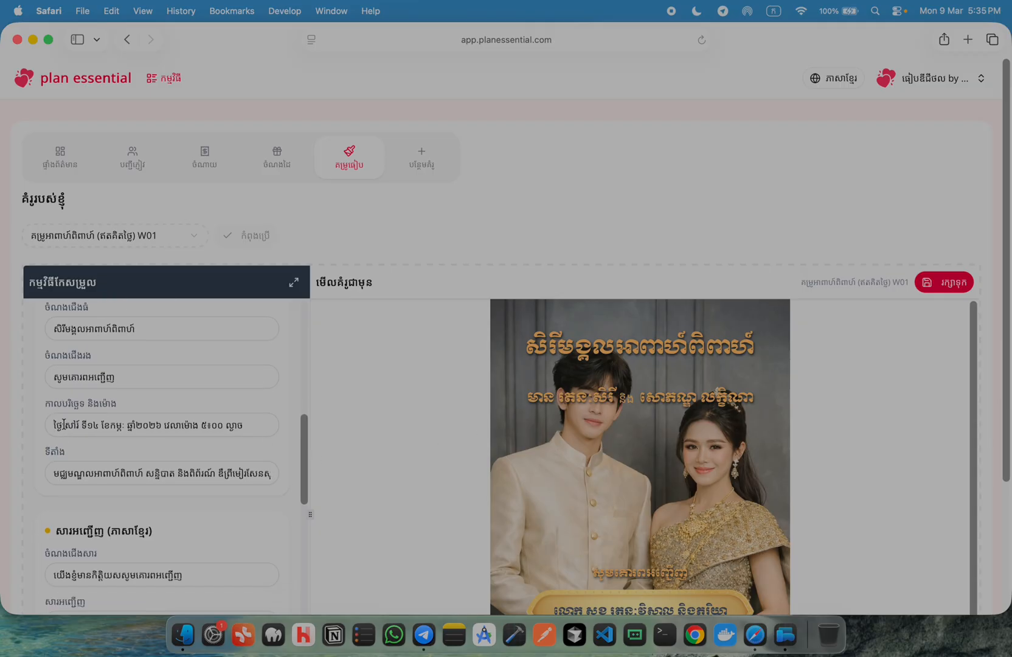
pyautogui.click(58, 424)
pyautogui.doubleClick(72, 424)
pyautogui.write('អាទិត្យ ទី')
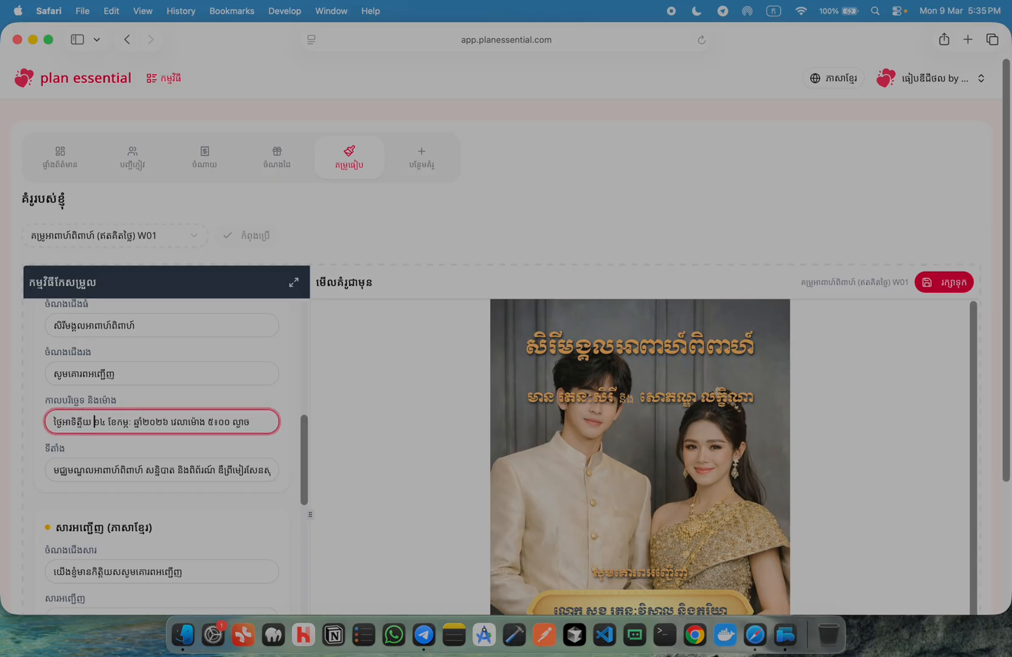
pyautogui.press('Delete')
pyautogui.press('Delete')
pyautogui.press('Delete')
pyautogui.write('២២ ខែមីនា')
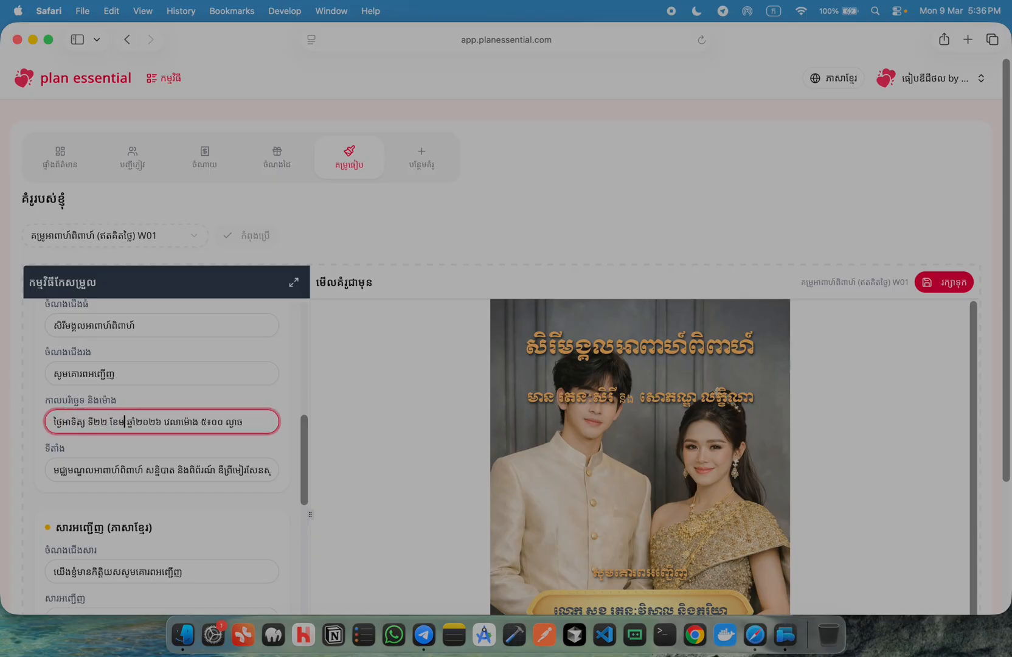
pyautogui.press('Delete')
pyautogui.press('Delete')
pyautogui.press('Delete')
pyautogui.press('Delete')
pyautogui.press('Delete')
pyautogui.press('Delete')
pyautogui.press('Delete')
pyautogui.press('Delete')
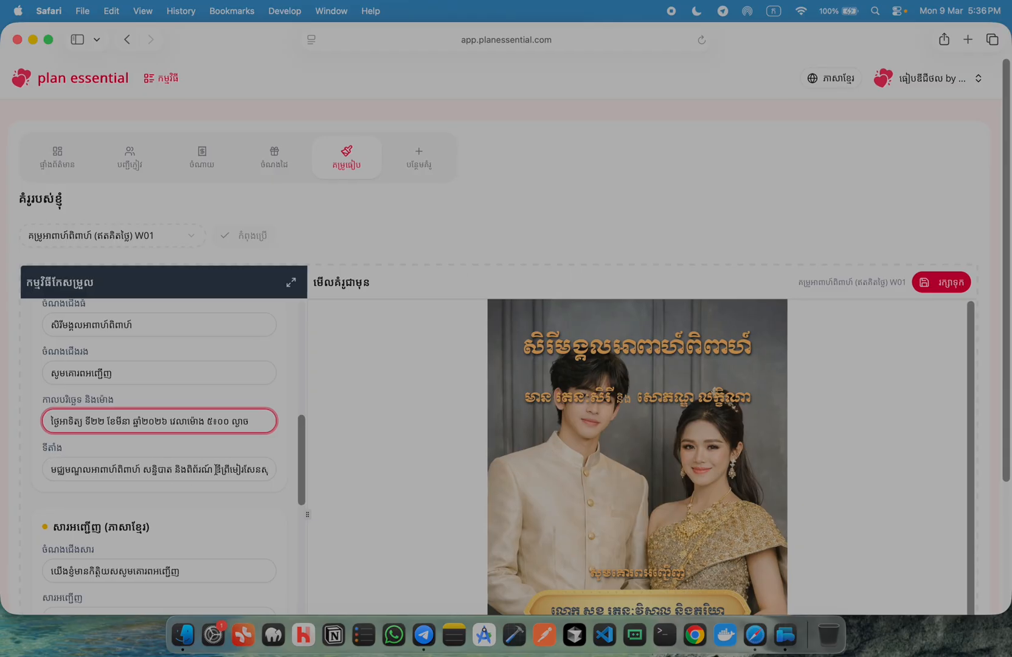
# Replace the end of the venue location with បឹងស្នោ and review the preview
pyautogui.moveTo(216, 472); pyautogui.dragTo(284, 474)
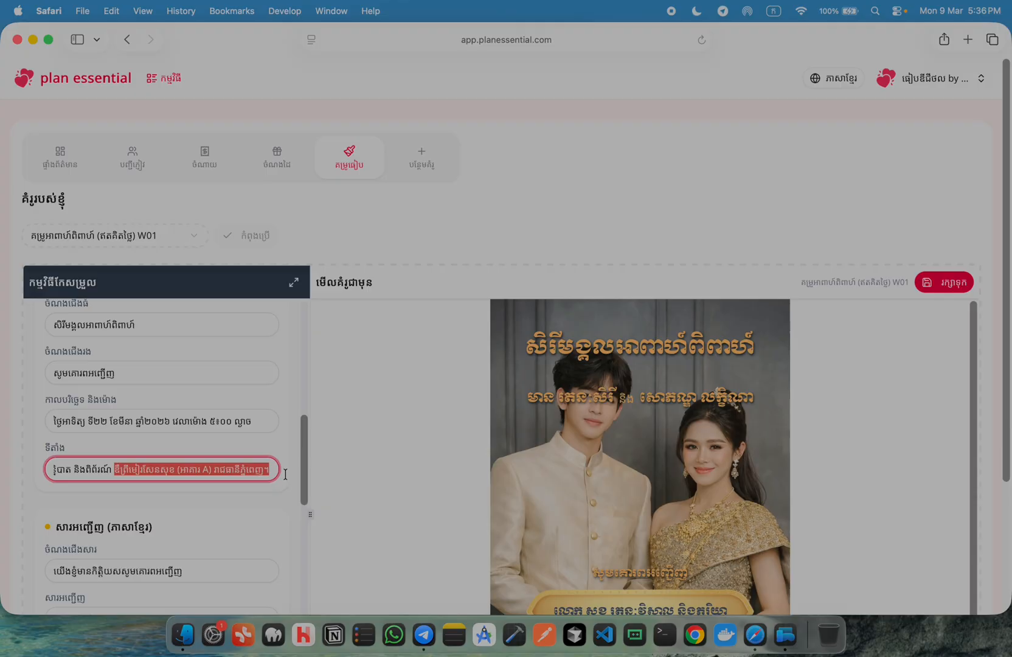
pyautogui.write('បាត និងពិព័រណ៍ ប')
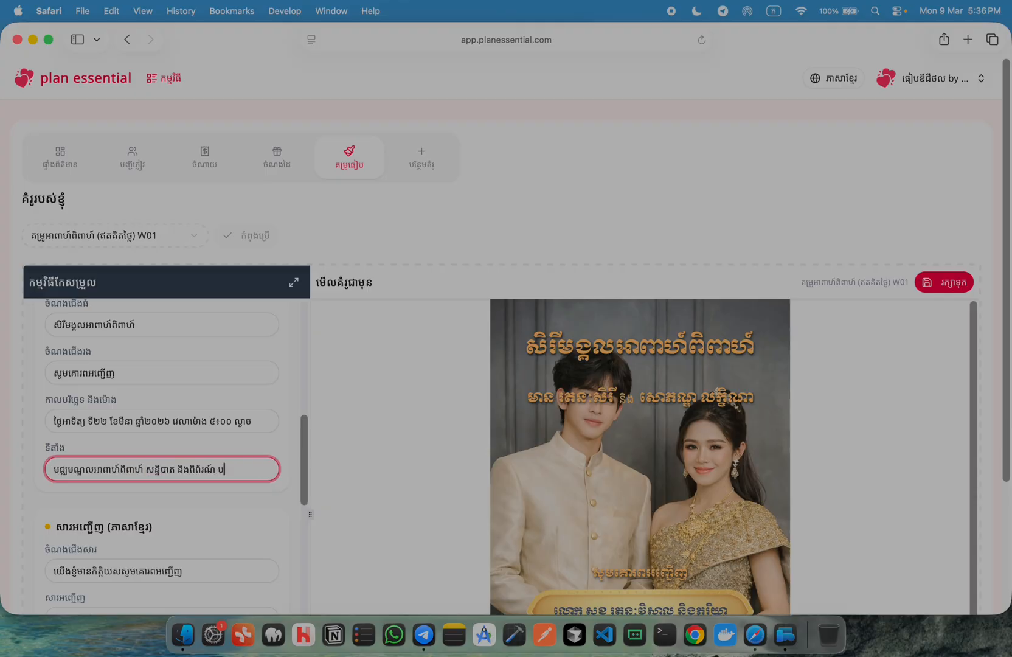
pyautogui.write('ឹងស្នោរ')
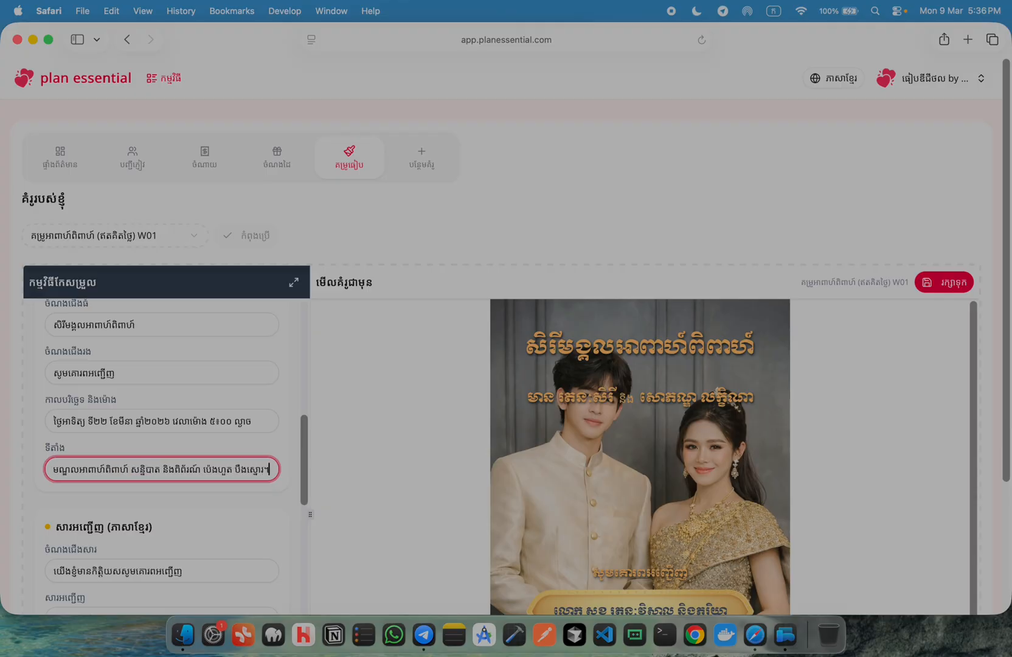
pyautogui.click(262, 535)
pyautogui.scroll(-2, 261, 535)
pyautogui.scroll(-2, 200, 575)
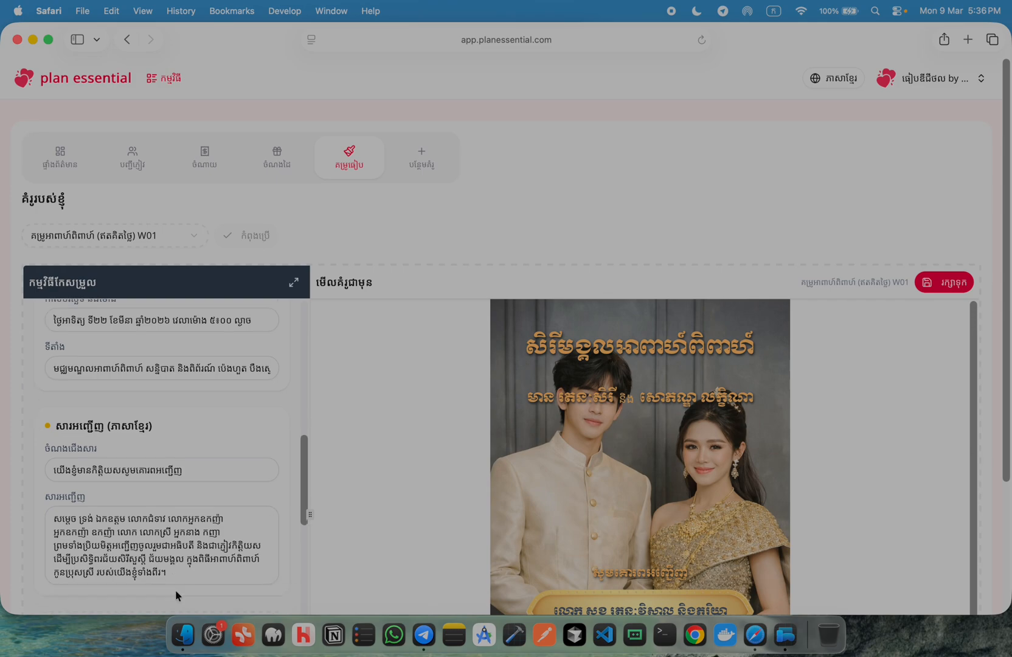
pyautogui.scroll(-15, 620, 520)
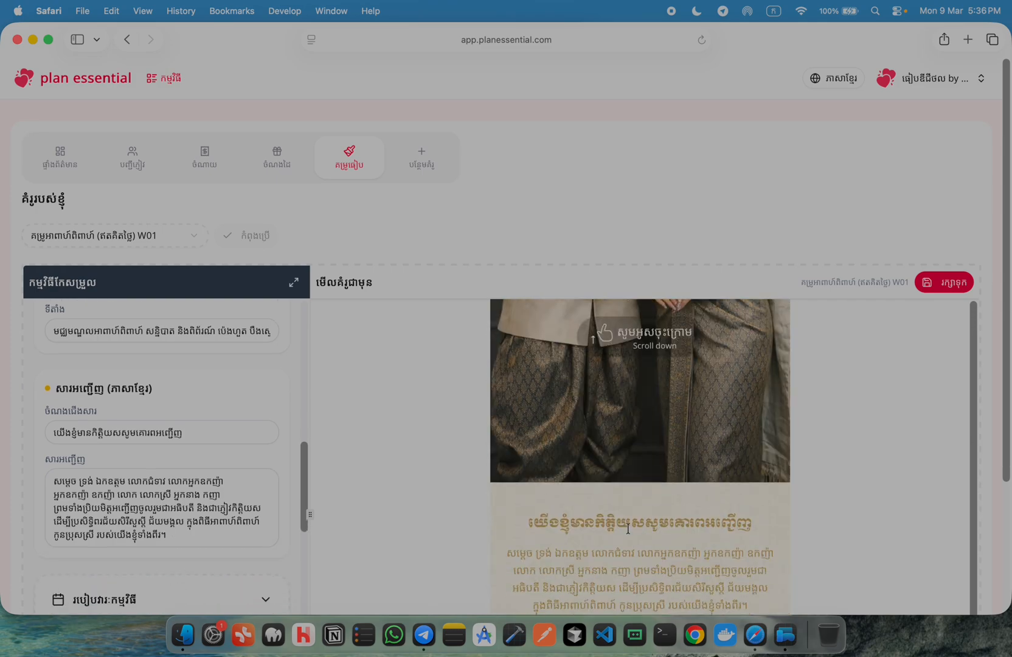
pyautogui.scroll(-1, 169, 485)
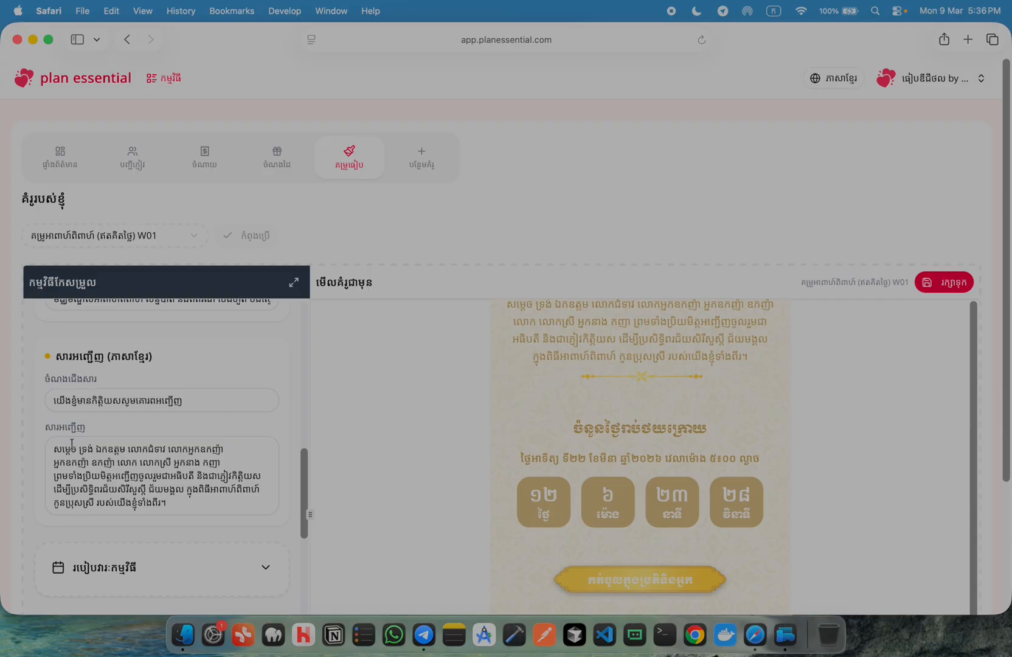
pyautogui.scroll(-3, 398, 521)
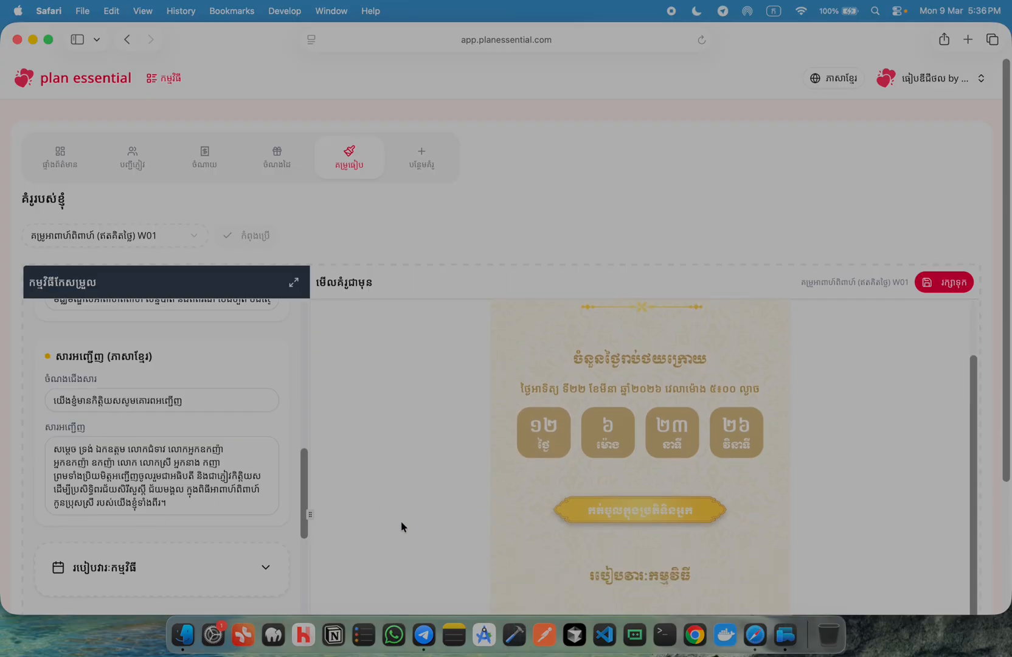
pyautogui.scroll(-4, 607, 431)
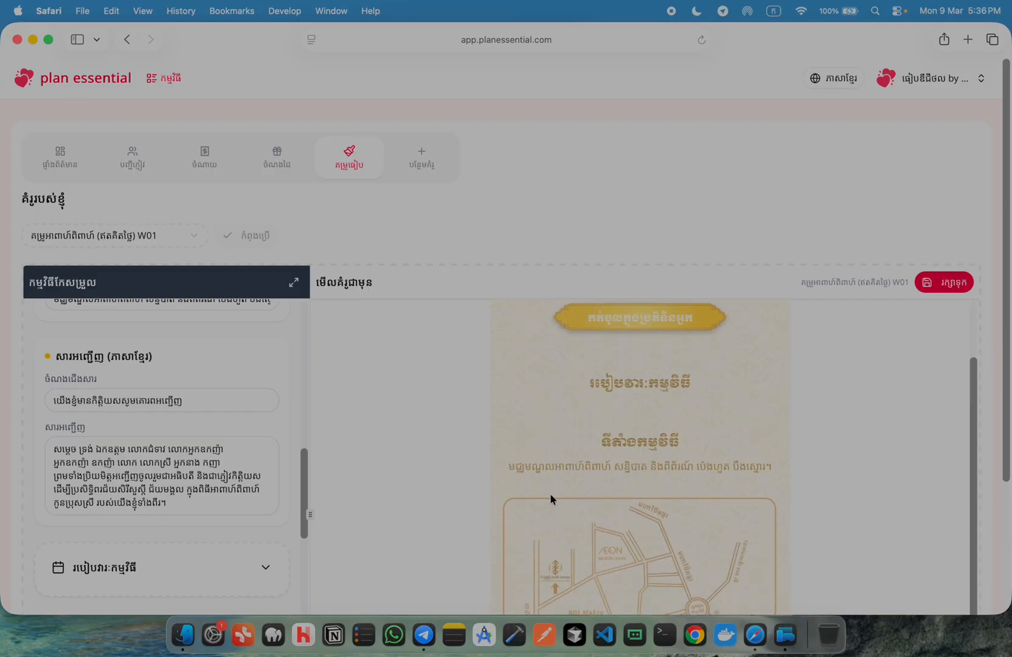
pyautogui.scroll(-4, 253, 438)
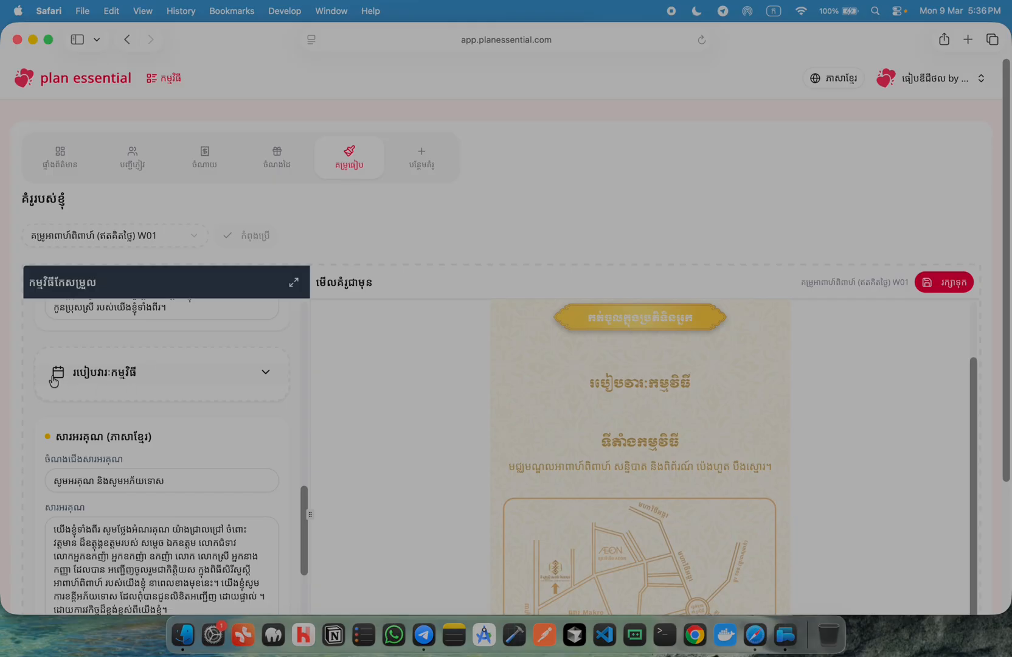
# Expand the program schedule, add two agendas, then delete agenda 2, leaving one blank agenda
pyautogui.click(103, 373)
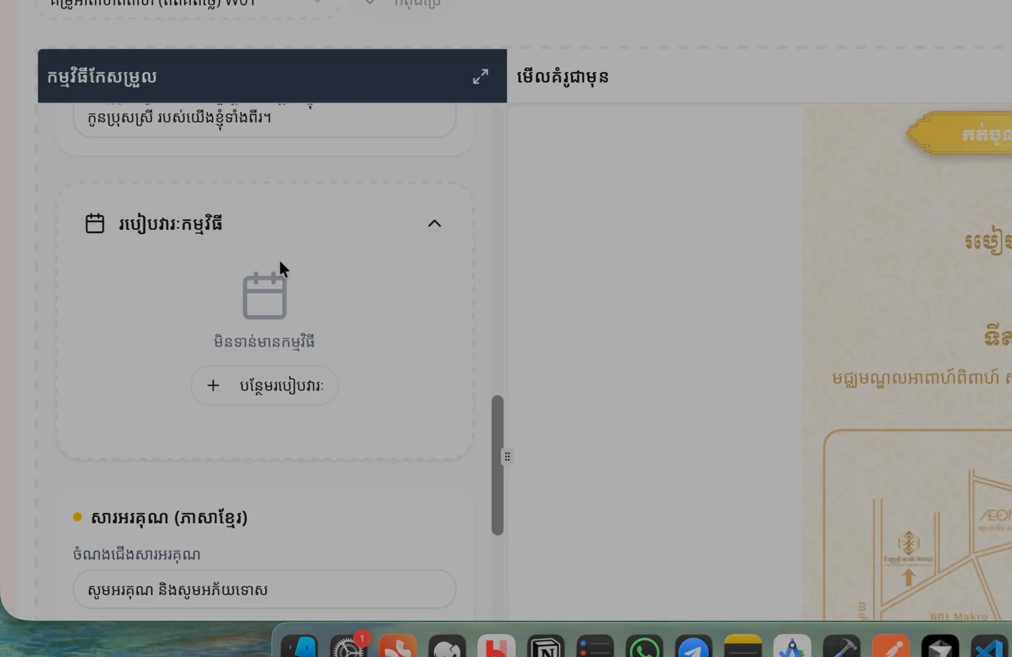
pyautogui.scroll(-2, 310, 292)
pyautogui.click(244, 316)
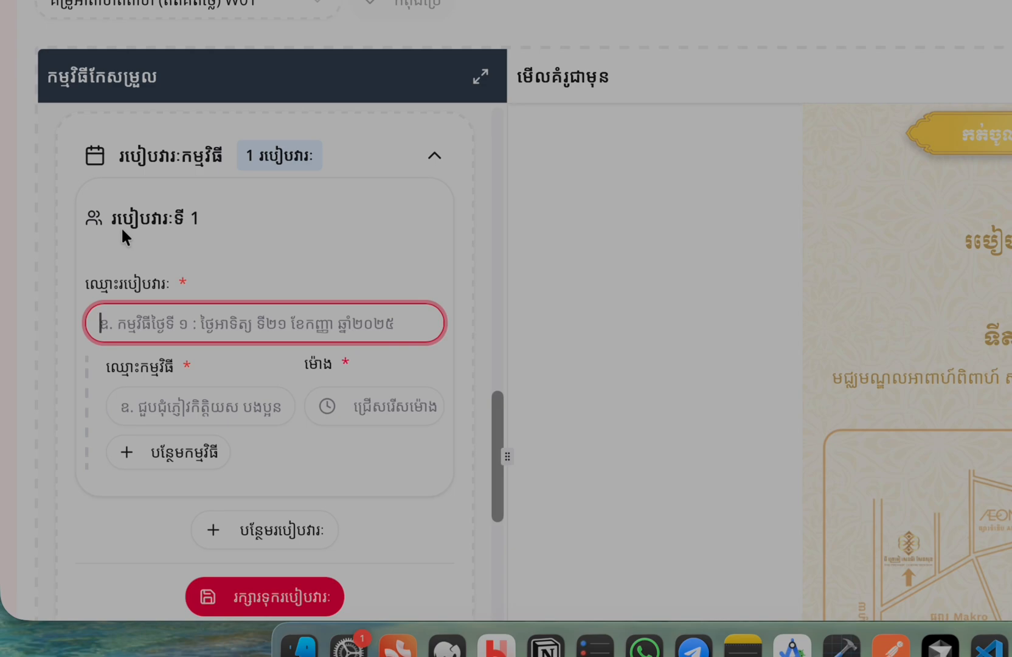
pyautogui.scroll(-3, 135, 263)
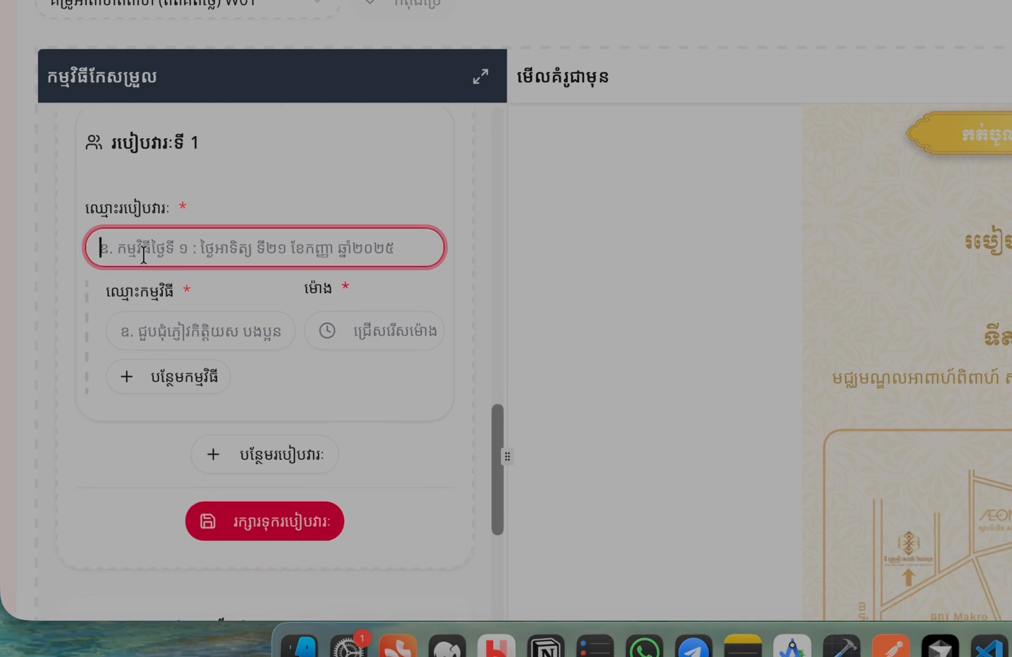
pyautogui.scroll(-4, 358, 285)
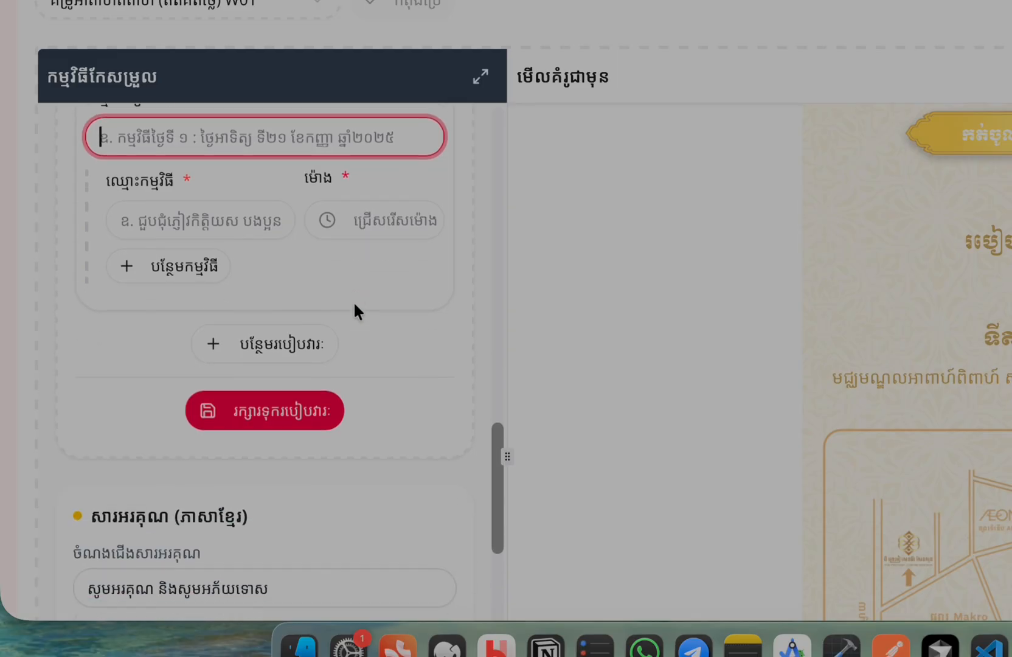
pyautogui.click(243, 342)
pyautogui.scroll(-4, 243, 341)
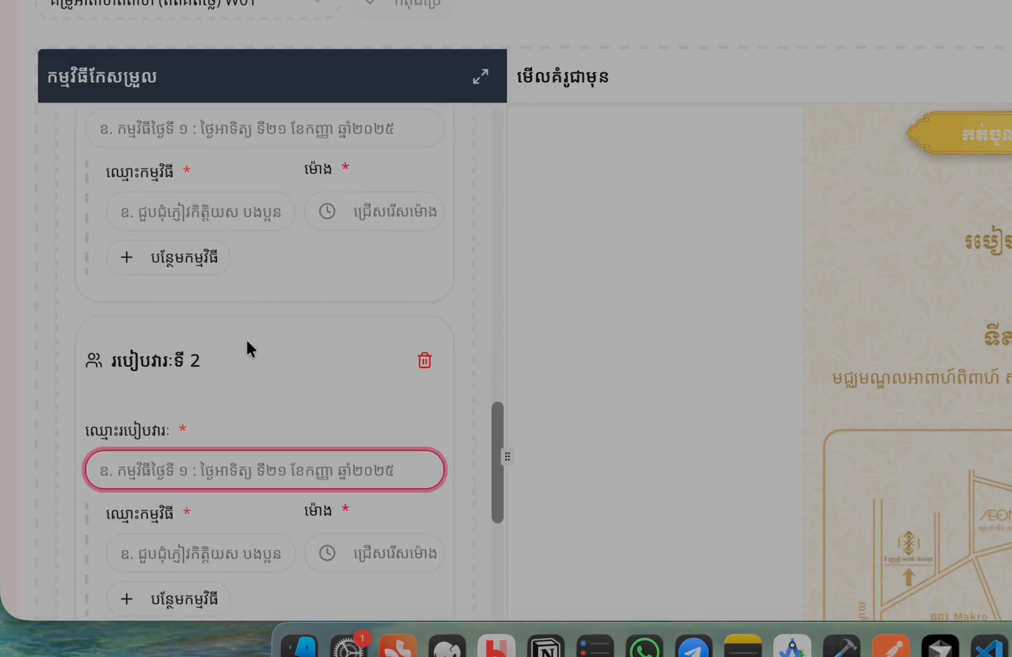
pyautogui.scroll(4, 269, 427)
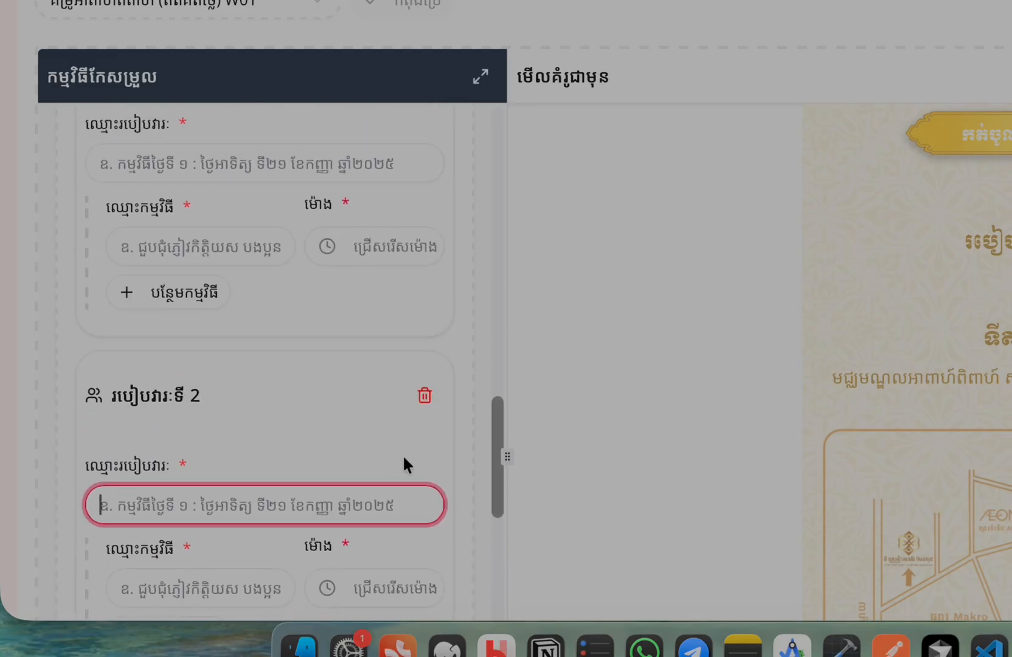
pyautogui.click(424, 410)
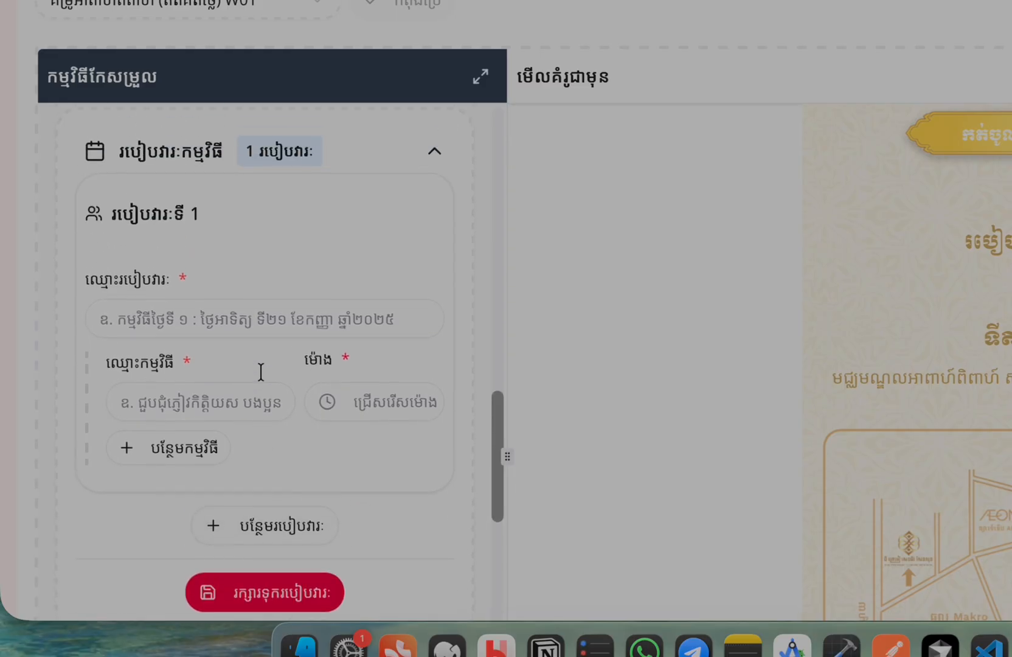
# Name the agenda 'កម្មវិធីថ្ងៃទី ២២ មីនា ២០២៦' and its first item 'ជួបជុំភ្ញៀវកិត្តិយស'
pyautogui.click(148, 327)
pyautogui.write('កម្ម')
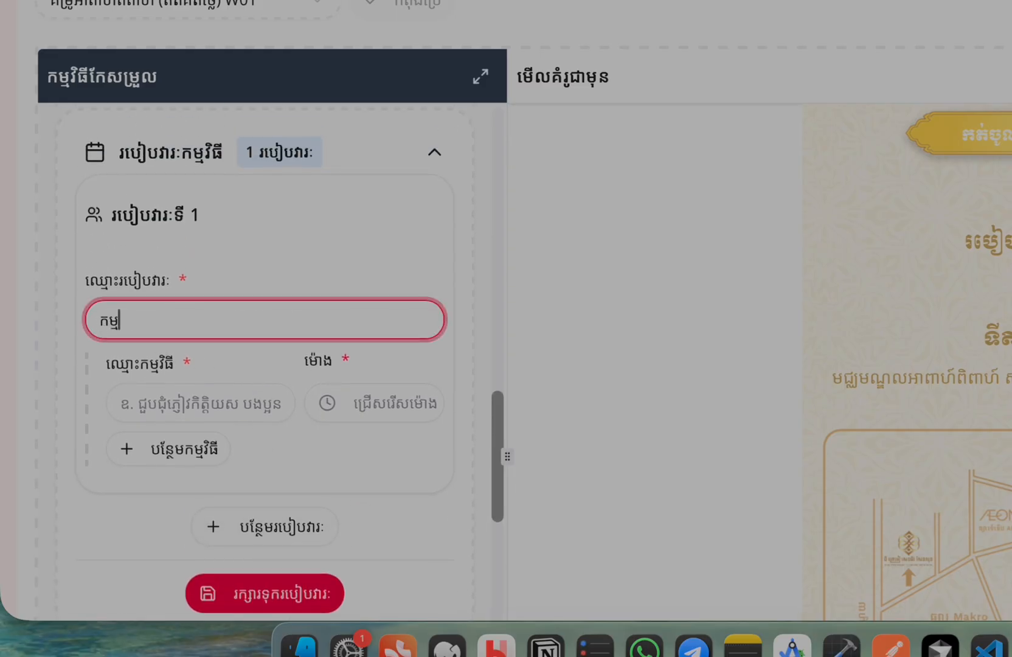
pyautogui.write('វិធីថ្ងៃទី ២២ មីនា ២០២៦')
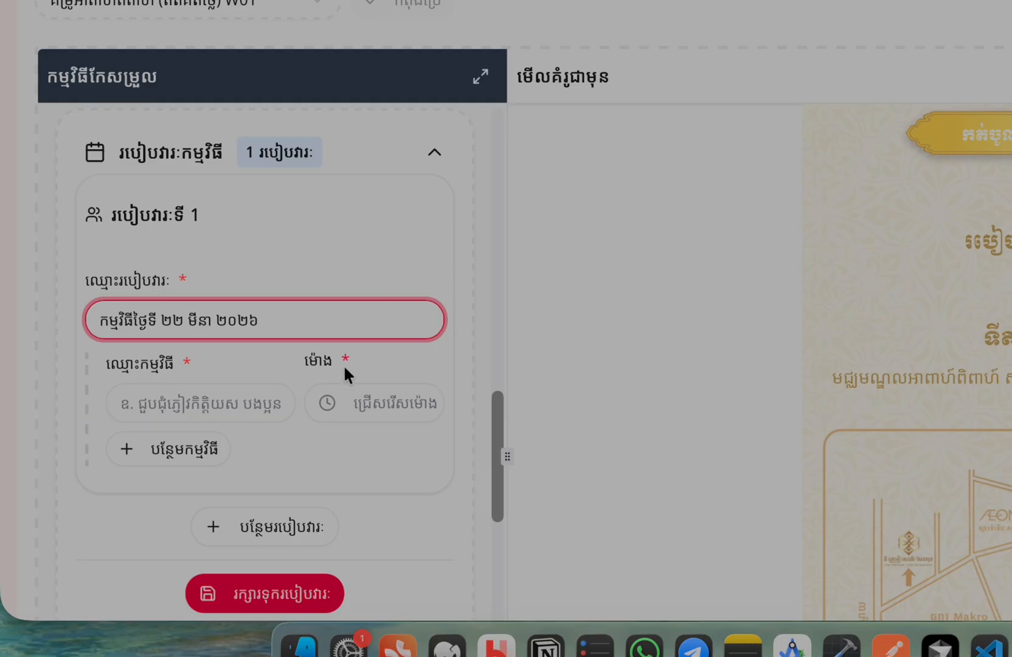
pyautogui.scroll(-3, 249, 389)
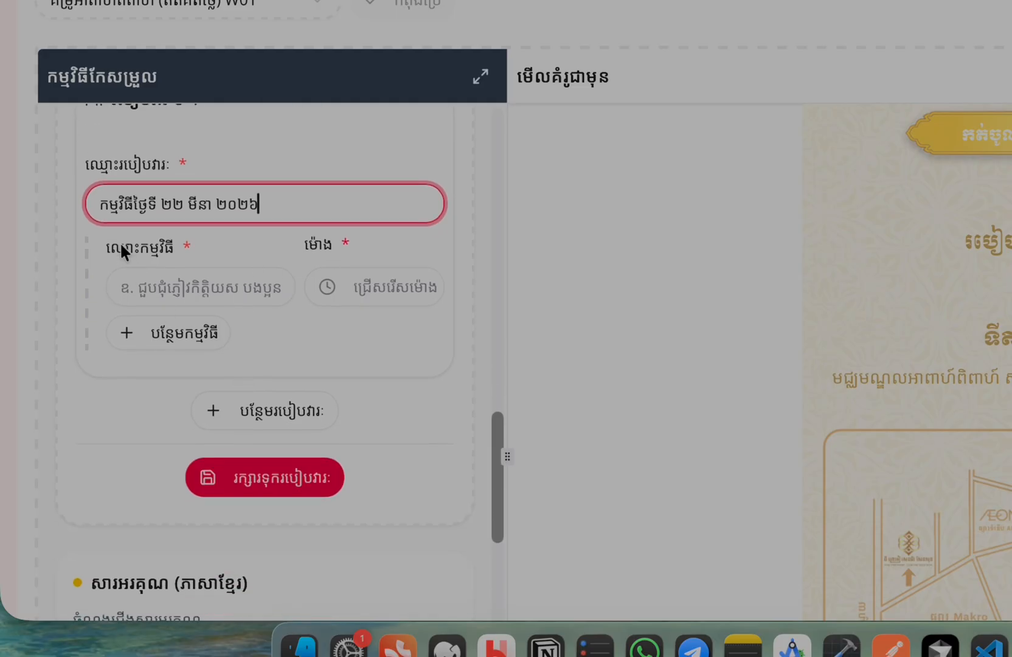
pyautogui.scroll(-1, 130, 280)
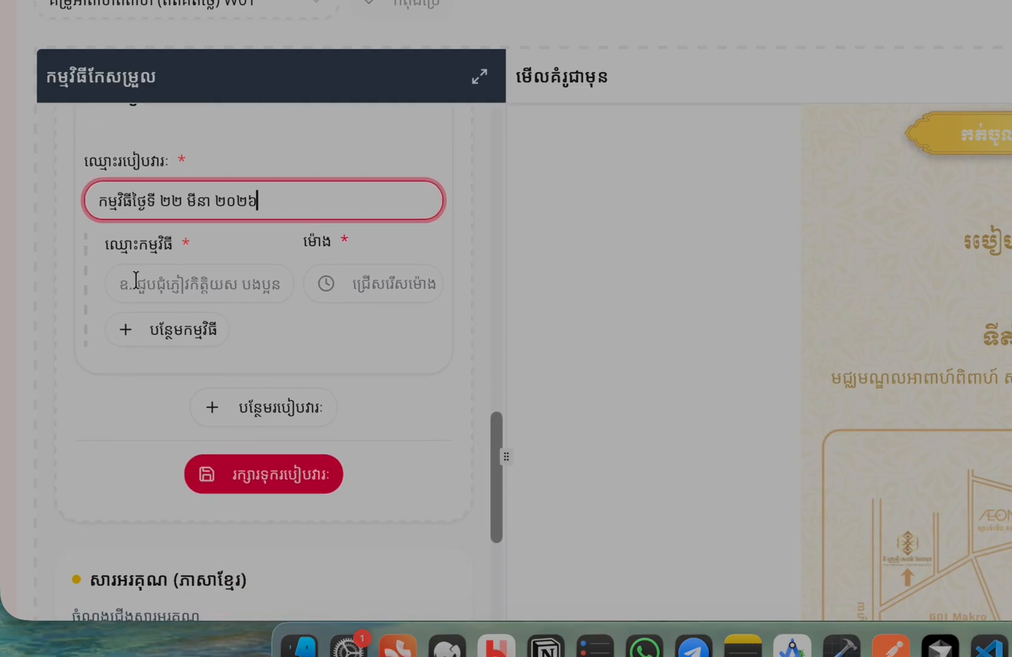
pyautogui.click(163, 286)
pyautogui.write('ជួបជុ')
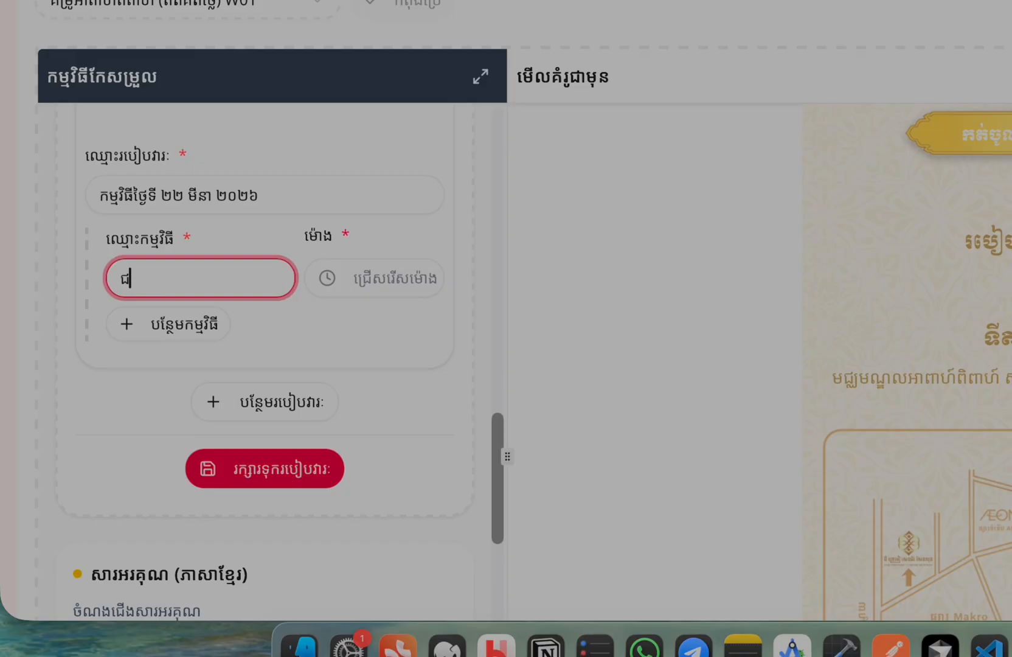
pyautogui.write('ំភ្ញៀវកិត្តិយស')
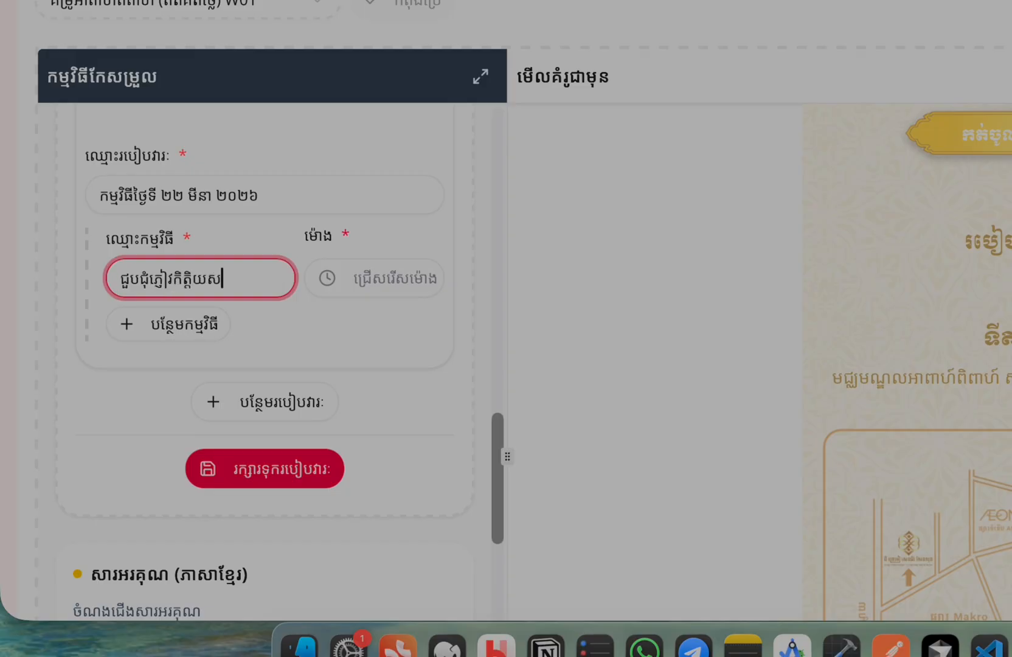
# Set the first program item's time to 06:30 AM
pyautogui.click(381, 277)
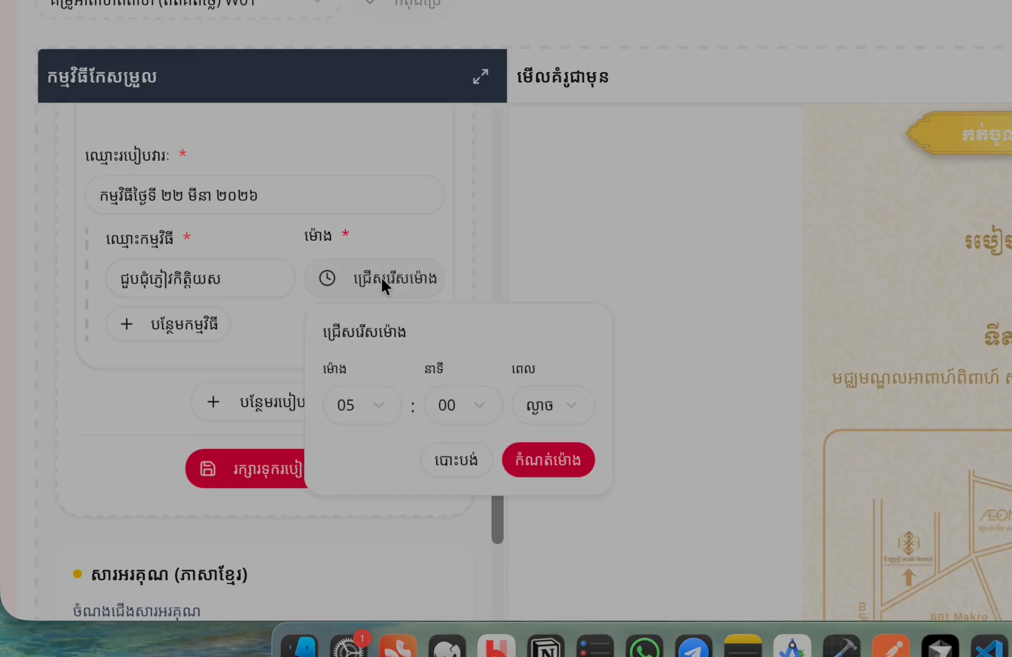
pyautogui.click(550, 405)
pyautogui.click(561, 450)
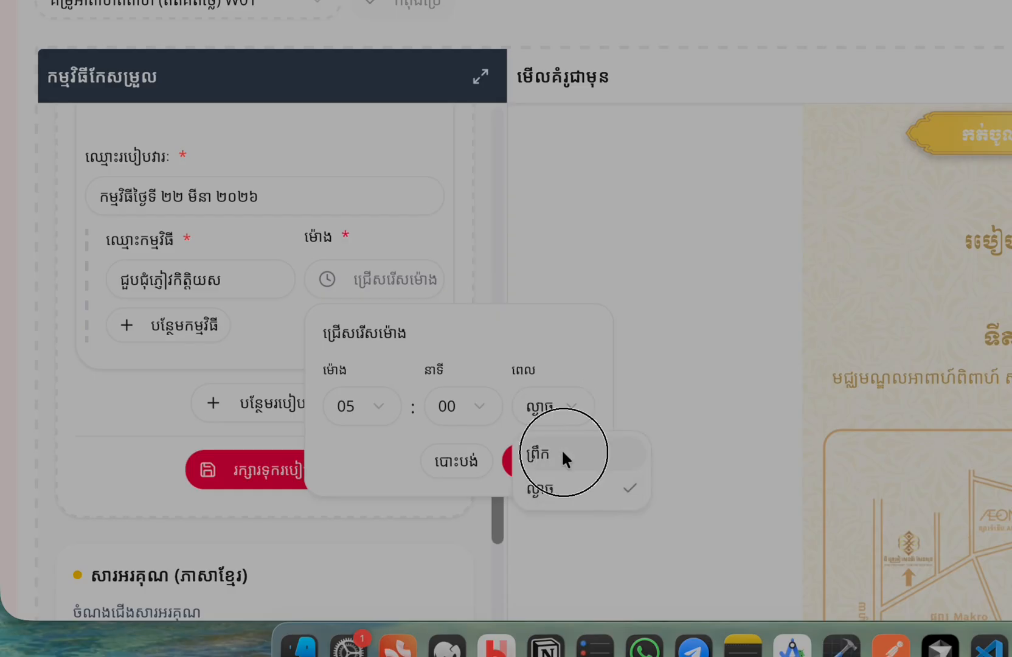
pyautogui.click(365, 404)
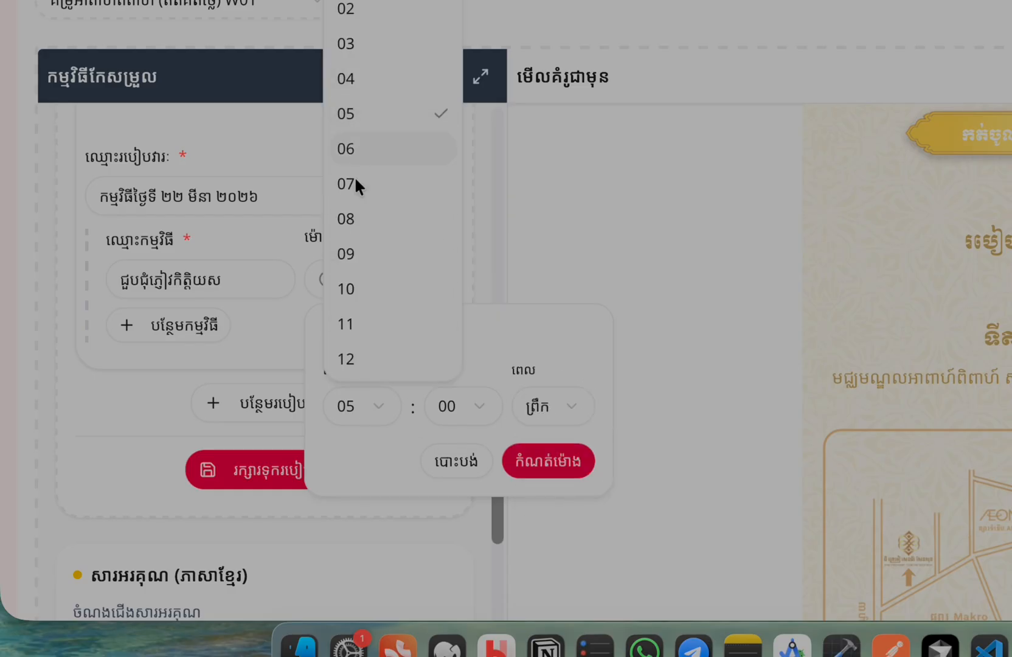
pyautogui.click(355, 152)
pyautogui.click(475, 404)
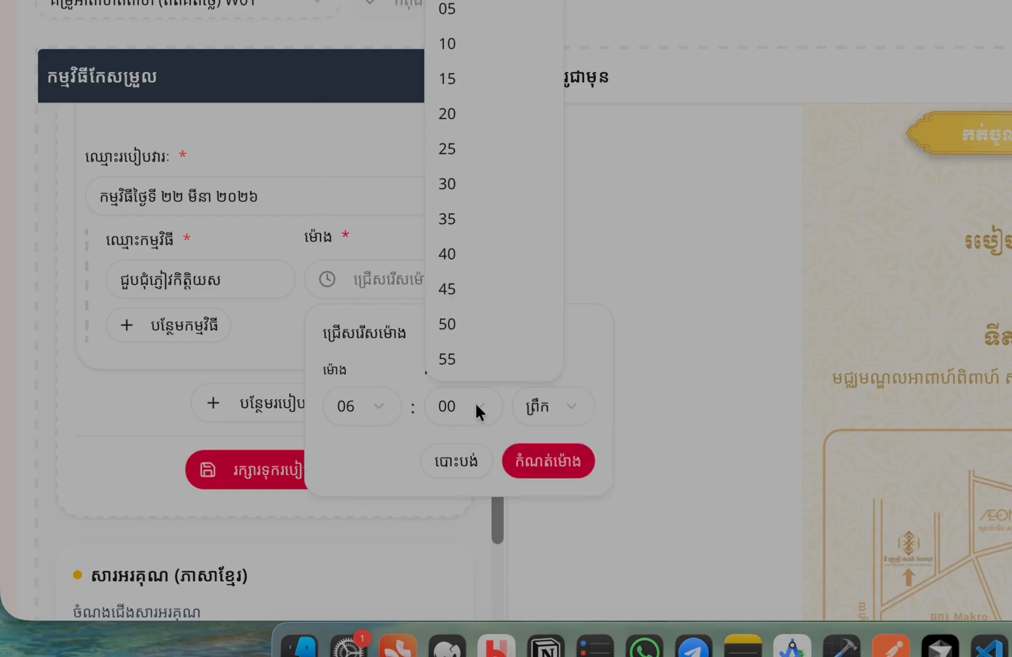
pyautogui.click(451, 173)
pyautogui.click(545, 464)
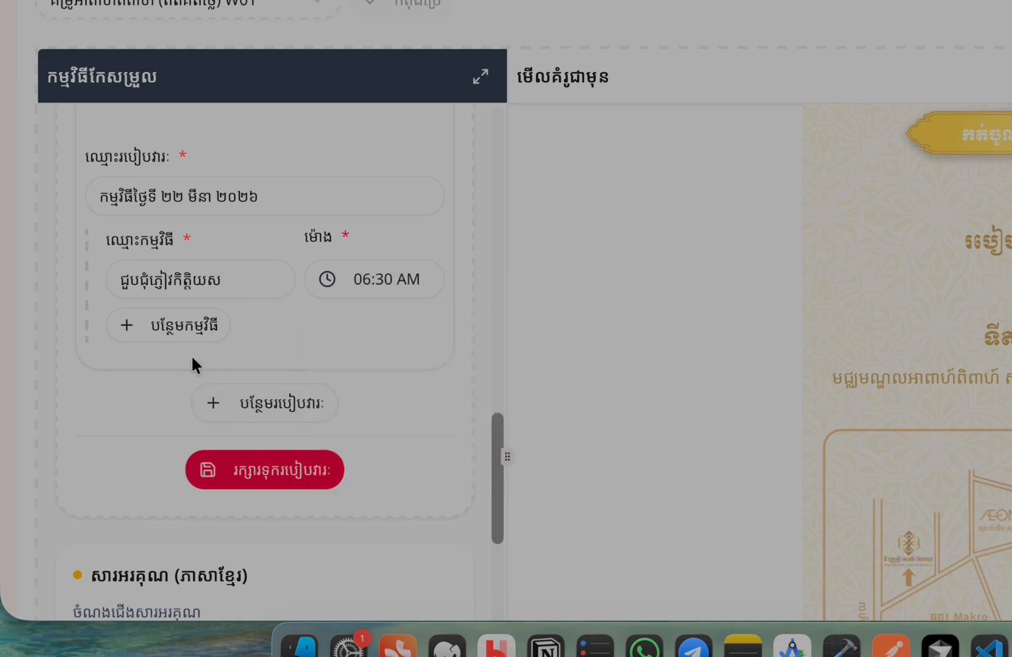
# Add a second item 'ហែរជំនូន' timed at 07:00 AM
pyautogui.click(150, 338)
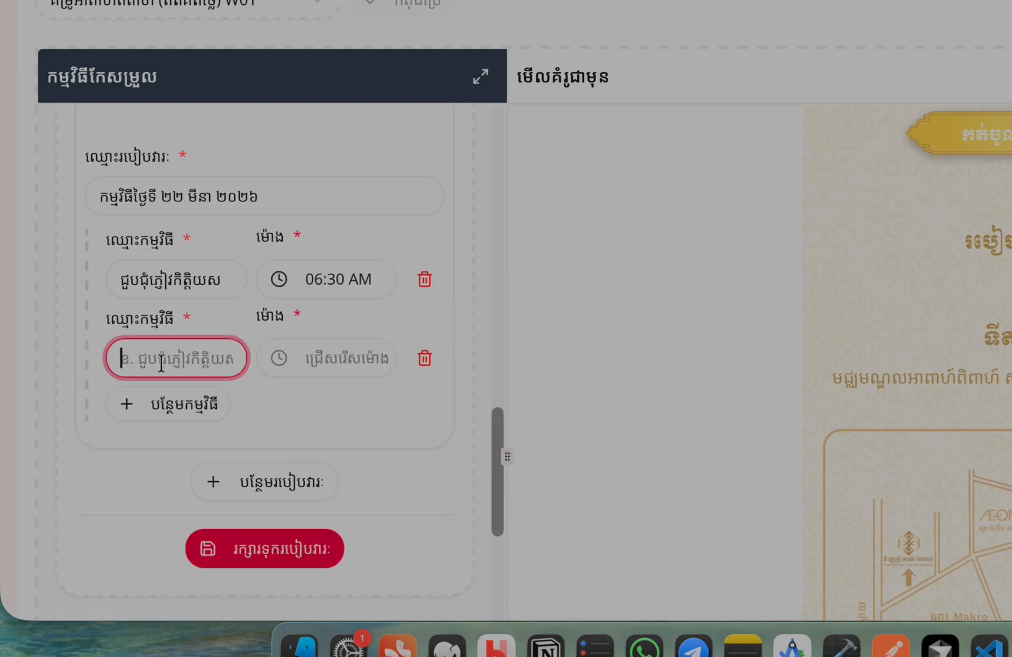
pyautogui.write('ហែរជំនូន')
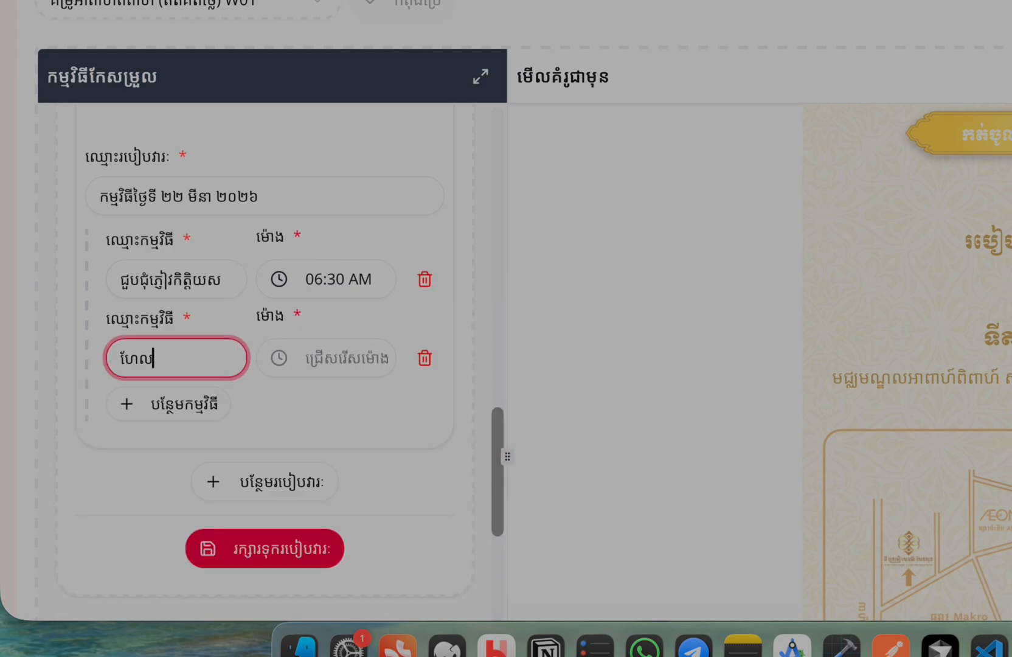
pyautogui.click(339, 357)
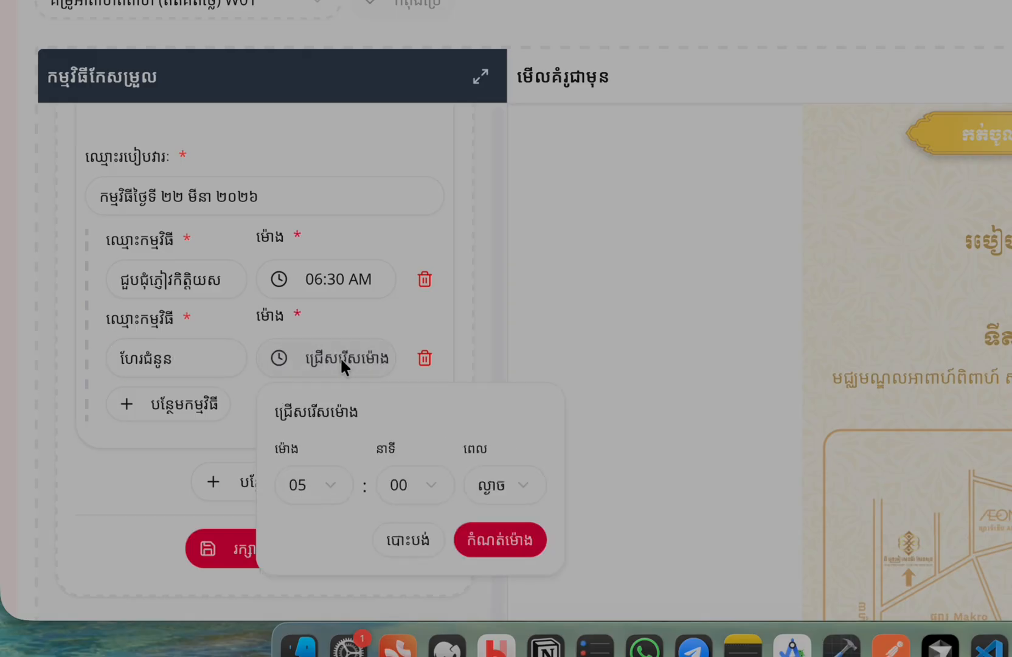
pyautogui.click(323, 485)
pyautogui.click(317, 262)
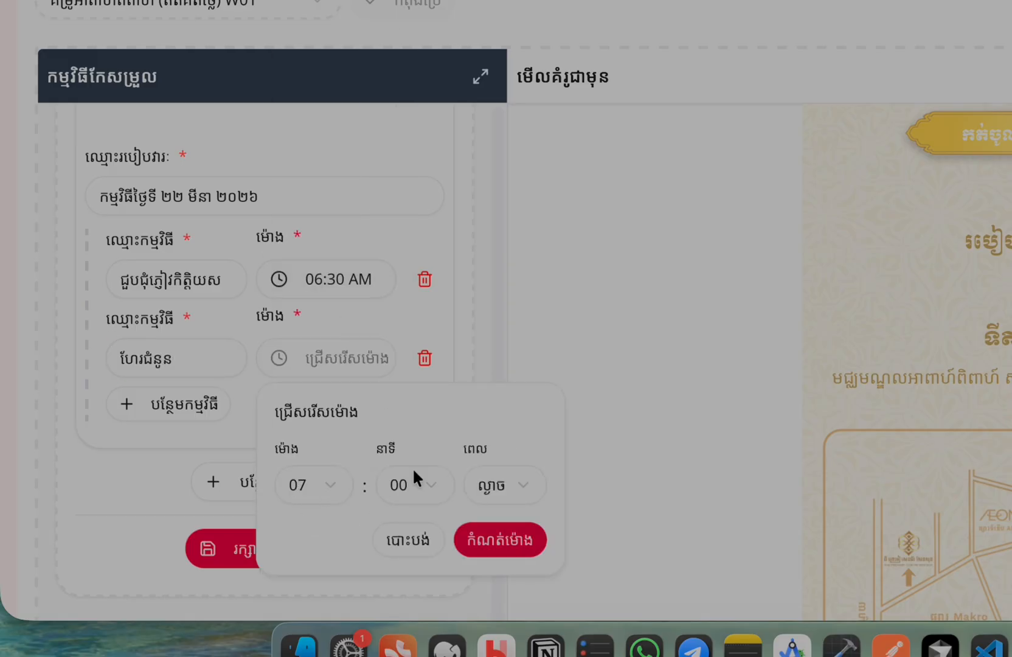
pyautogui.click(506, 494)
pyautogui.click(496, 533)
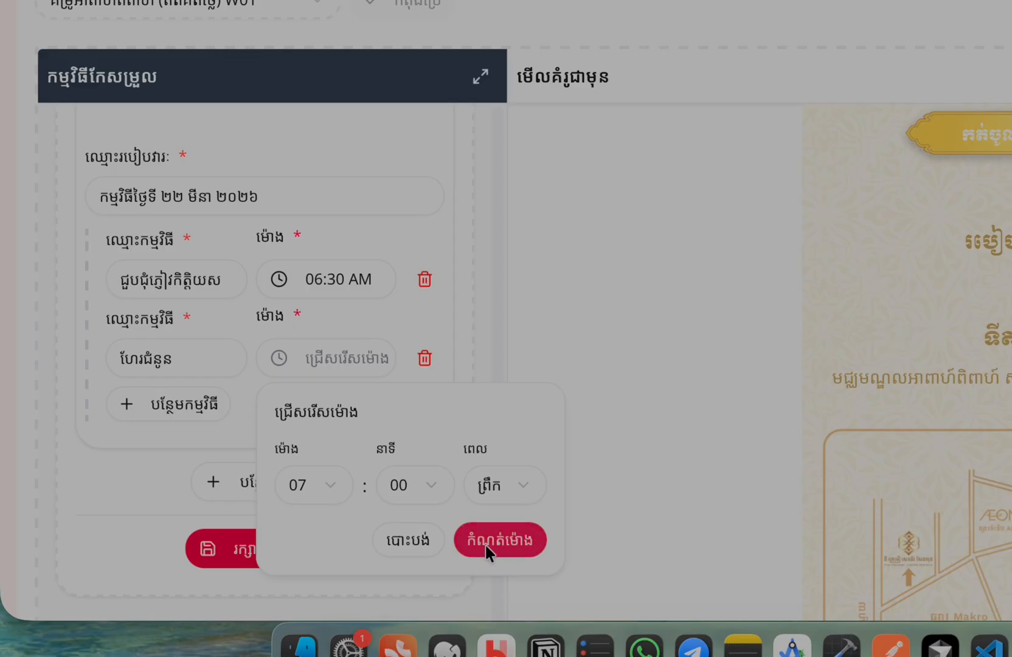
pyautogui.click(480, 543)
# Add a third item 'រាប់ផ្លែឈើ' timed at 07:30 AM
pyautogui.scroll(-3, 268, 435)
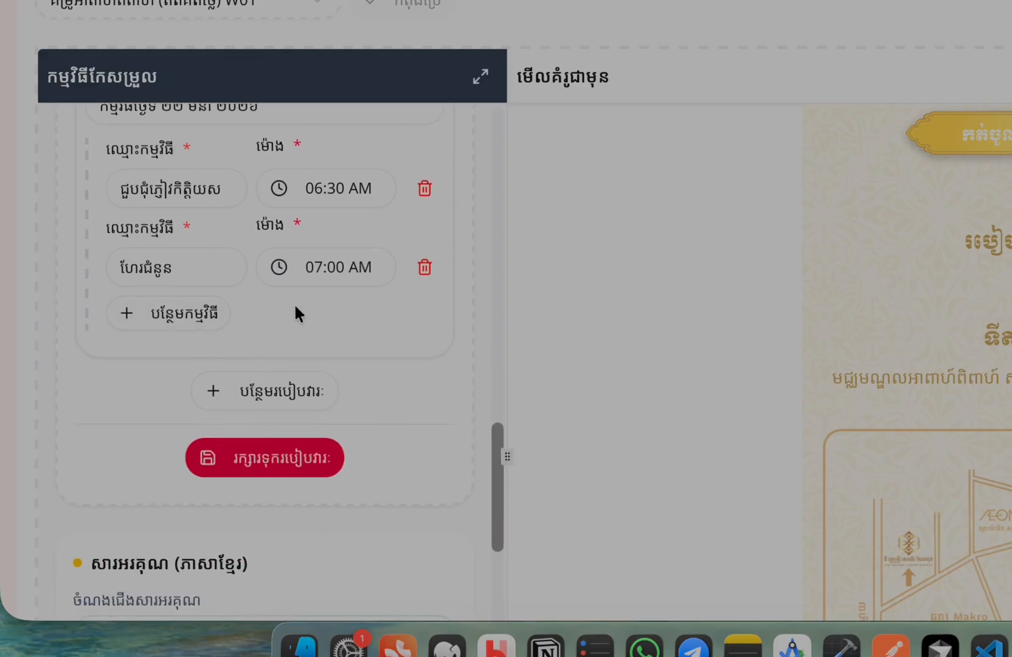
pyautogui.click(186, 271)
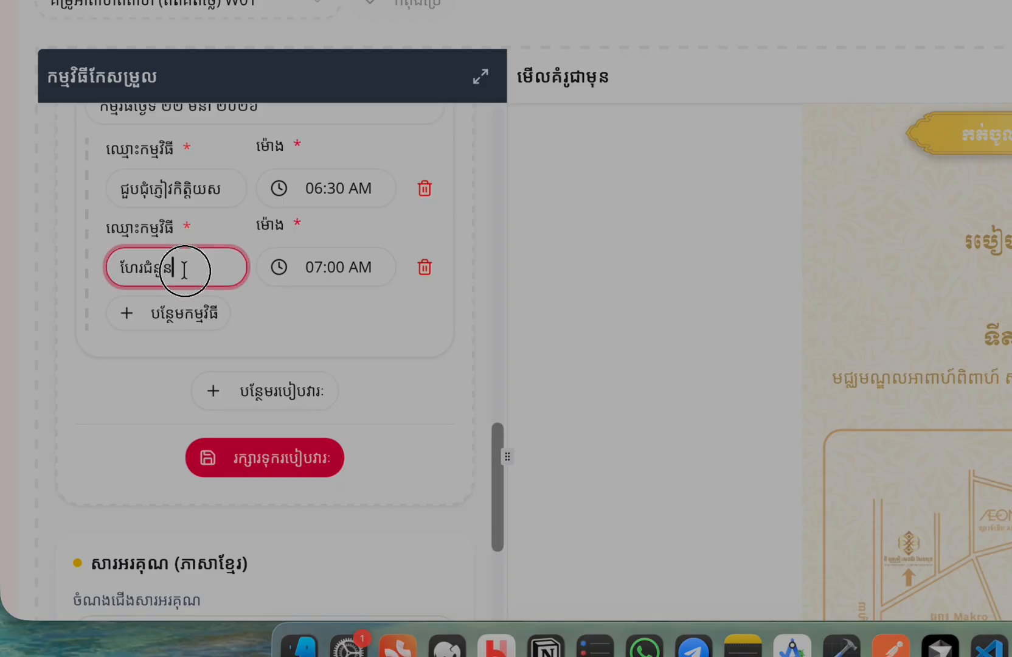
pyautogui.press('super+a')
pyautogui.click(183, 315)
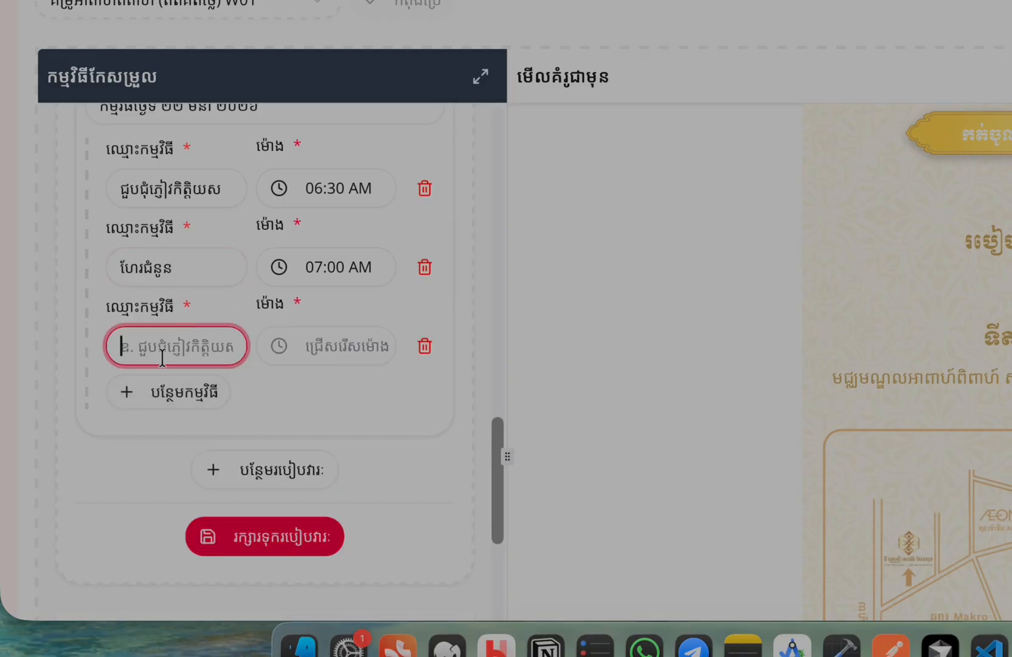
pyautogui.write('រាប់')
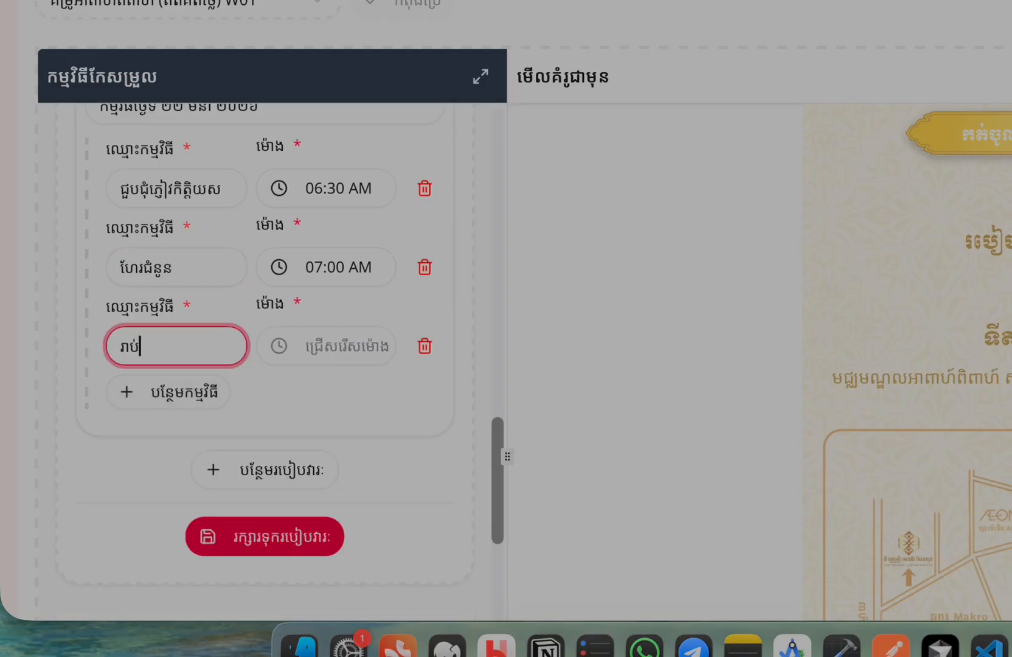
pyautogui.write('ផ្លែឈើ')
pyautogui.click(325, 338)
pyautogui.click(327, 476)
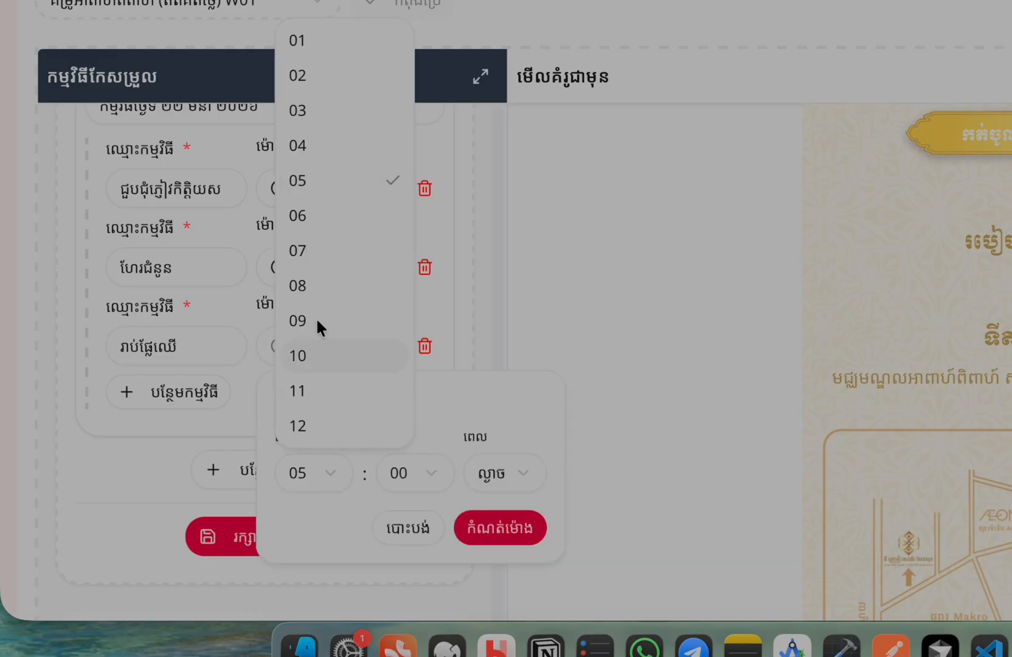
pyautogui.click(304, 252)
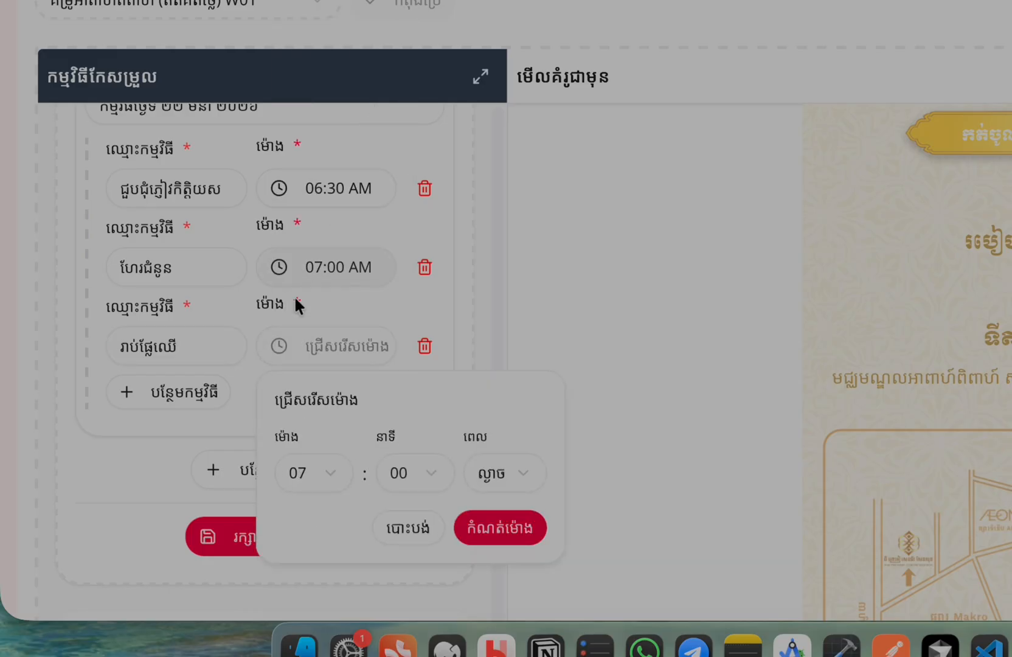
pyautogui.click(415, 468)
pyautogui.click(409, 249)
pyautogui.click(497, 473)
pyautogui.click(496, 515)
pyautogui.click(502, 533)
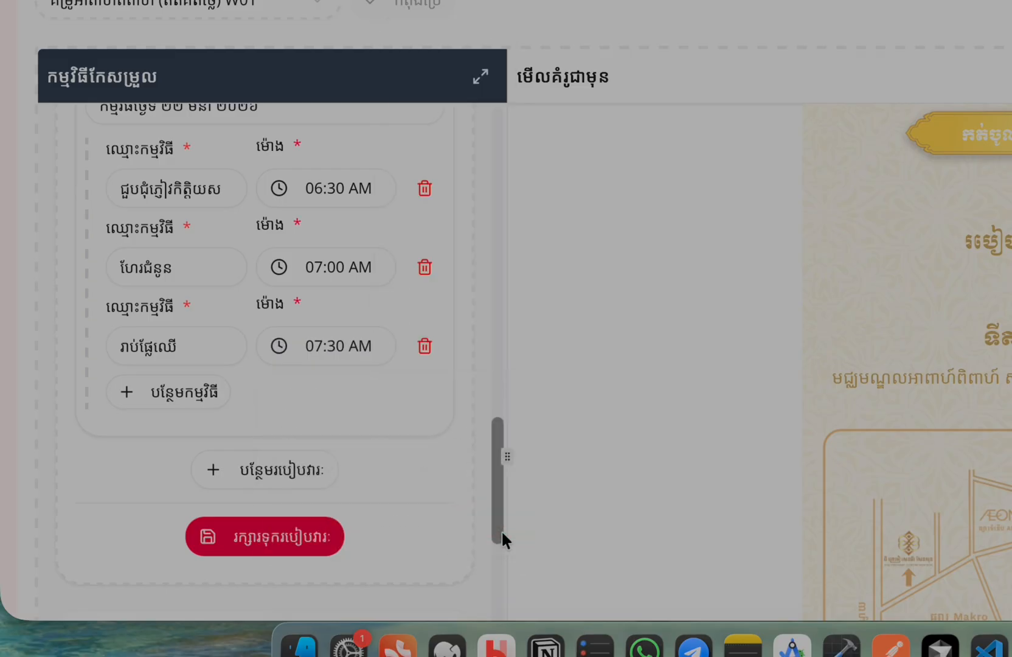
# Add a fourth item 'ពិសាអាហារពេលល្ងា' at 05:00 PM and save the schedule
pyautogui.scroll(-2, 146, 410)
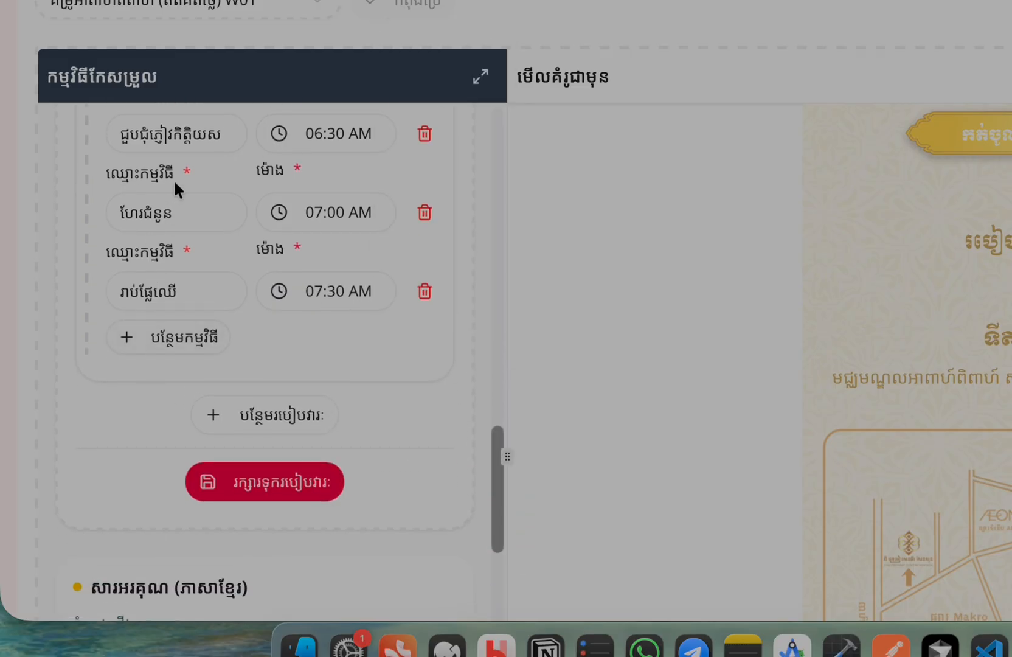
pyautogui.click(135, 339)
pyautogui.click(161, 379)
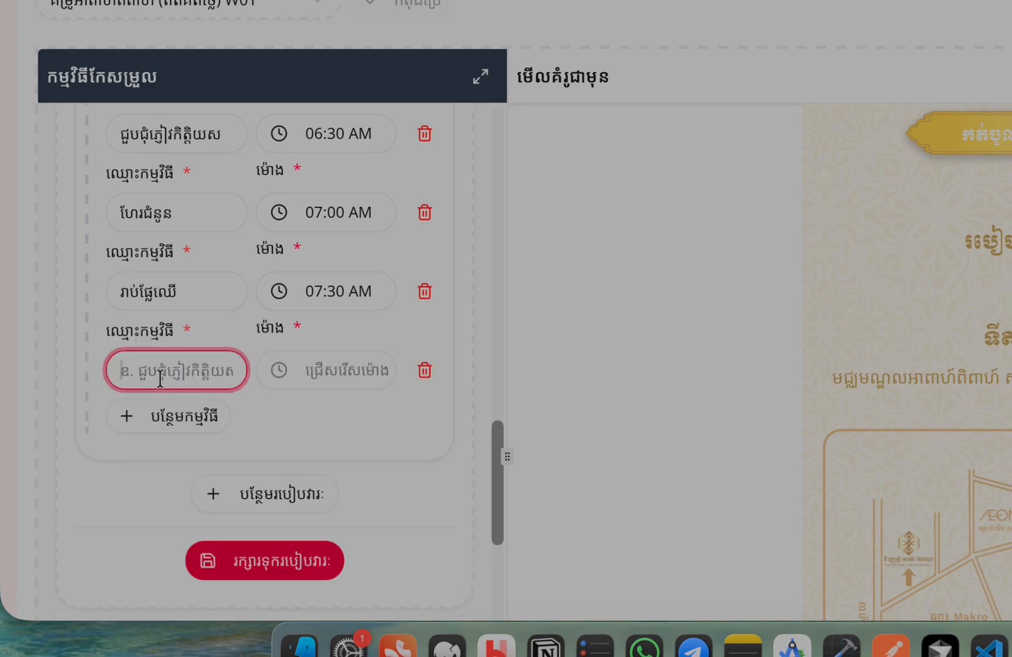
pyautogui.write('ពិសាអាហារពេលល្ងាច')
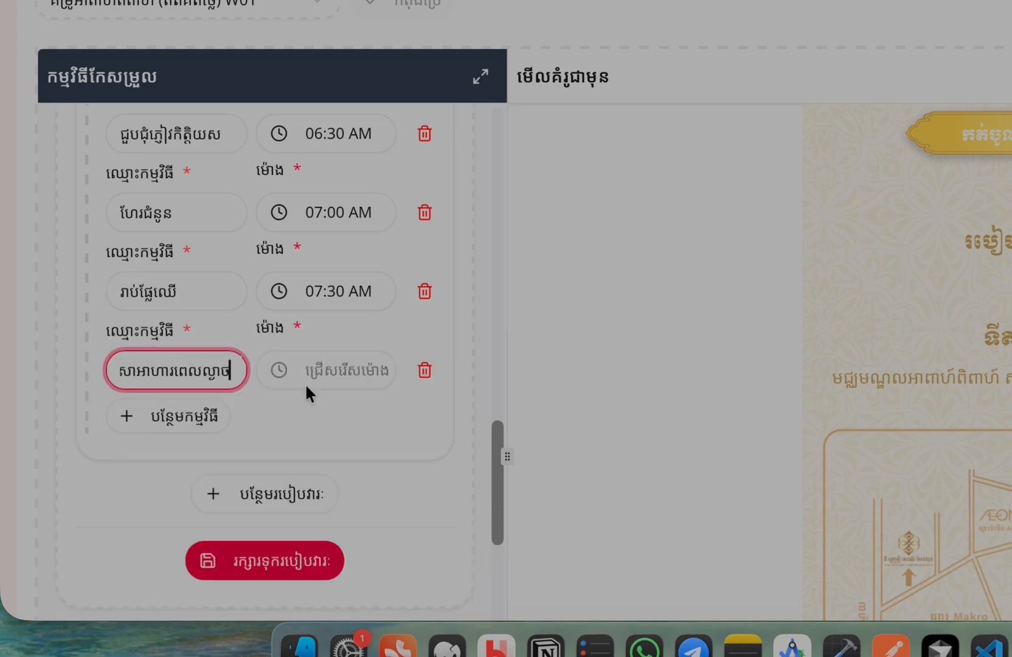
pyautogui.click(329, 382)
pyautogui.click(518, 551)
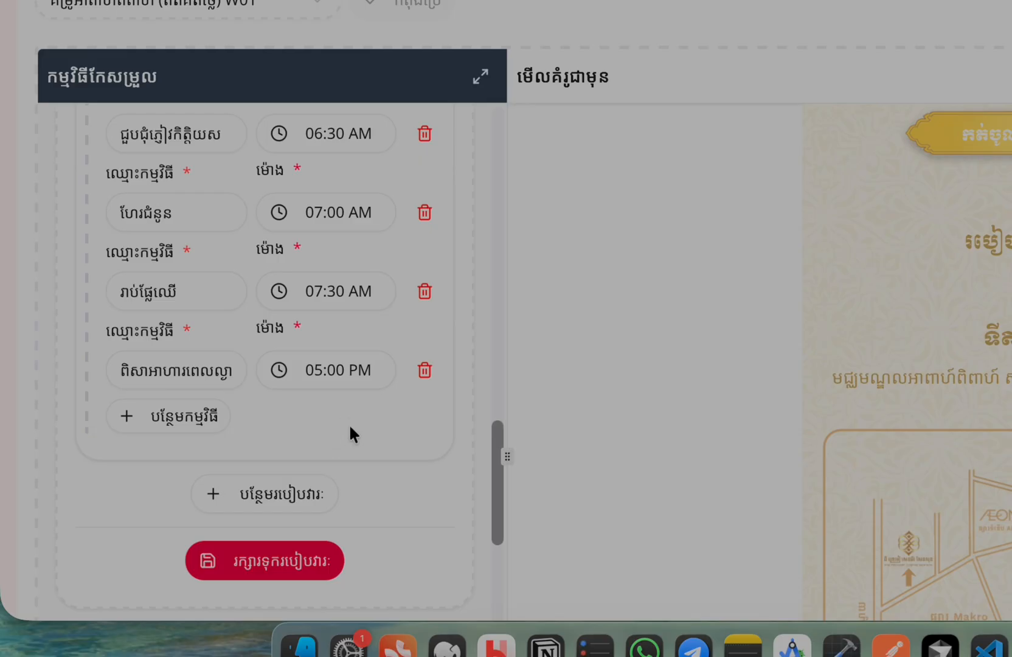
pyautogui.scroll(-2, 384, 389)
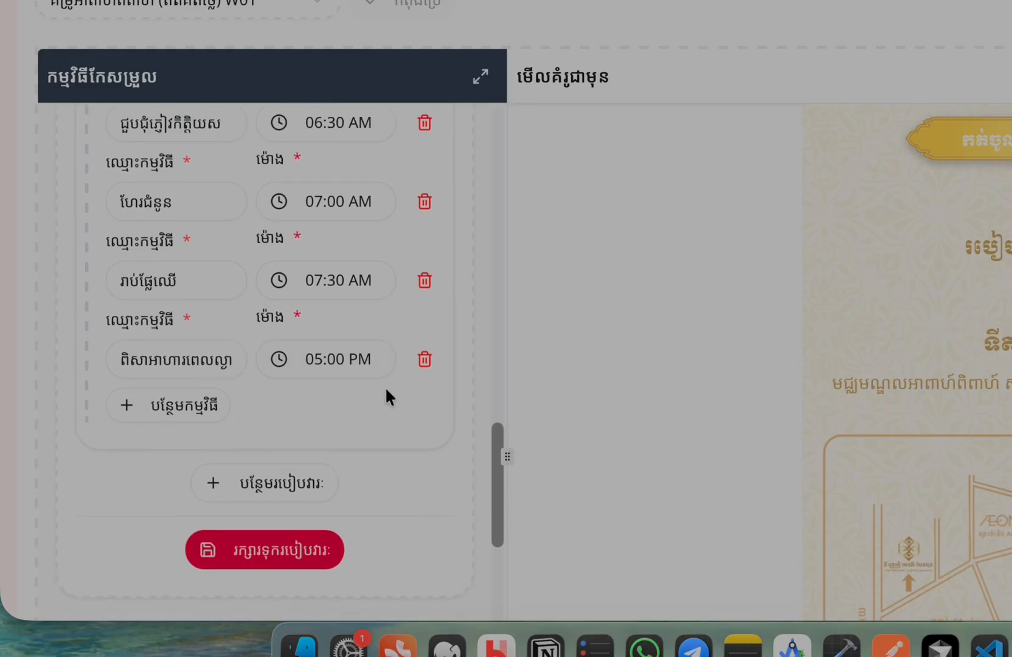
pyautogui.click(256, 522)
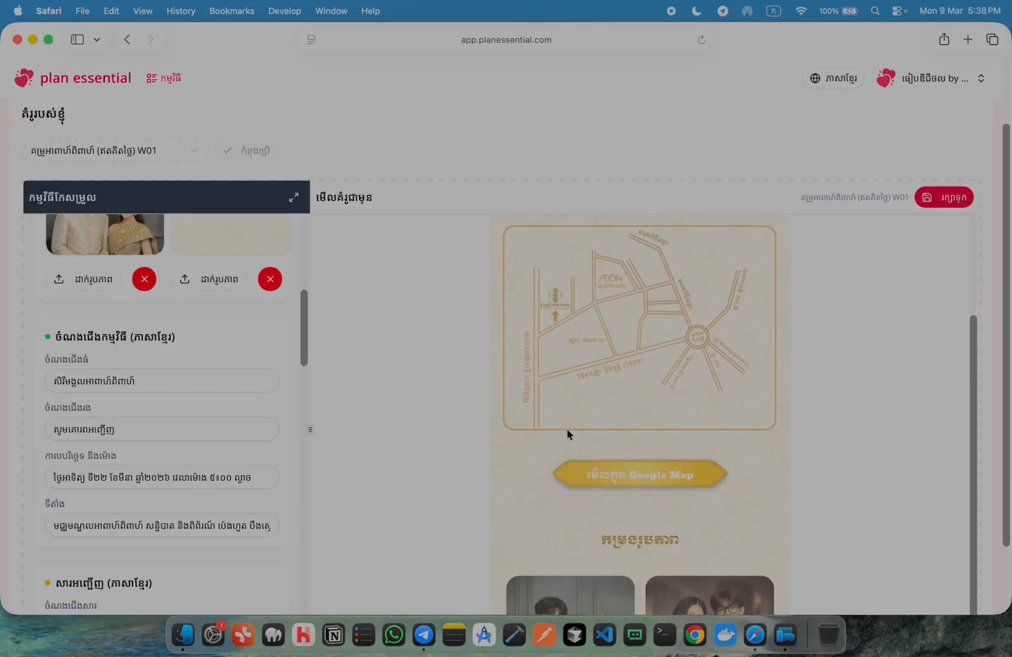
pyautogui.scroll(10, 568, 436)
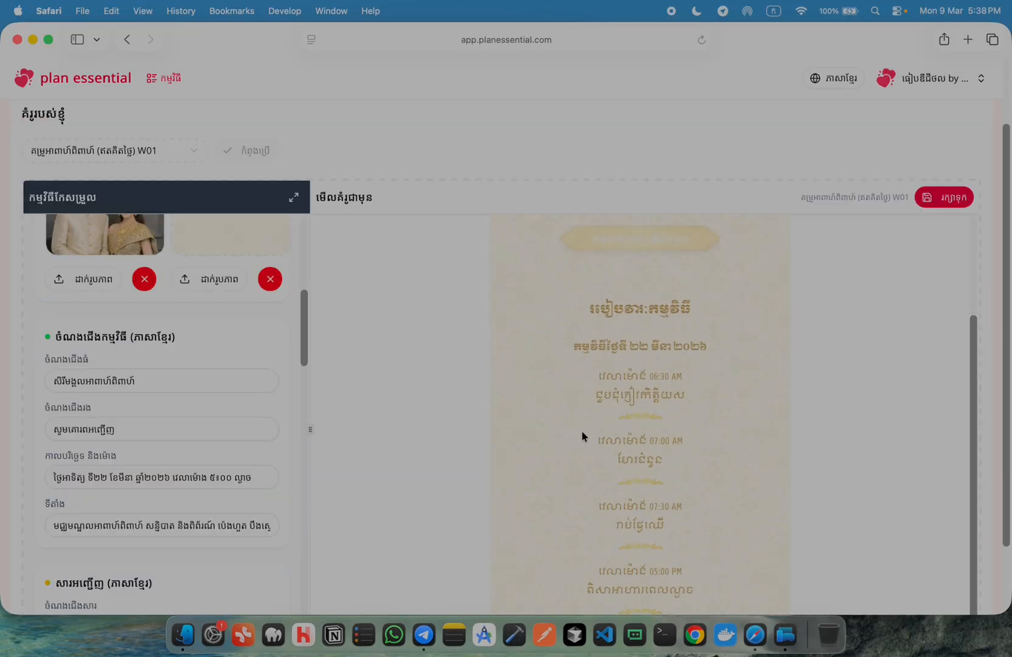
pyautogui.scroll(-2, 661, 497)
pyautogui.scroll(-5, 661, 496)
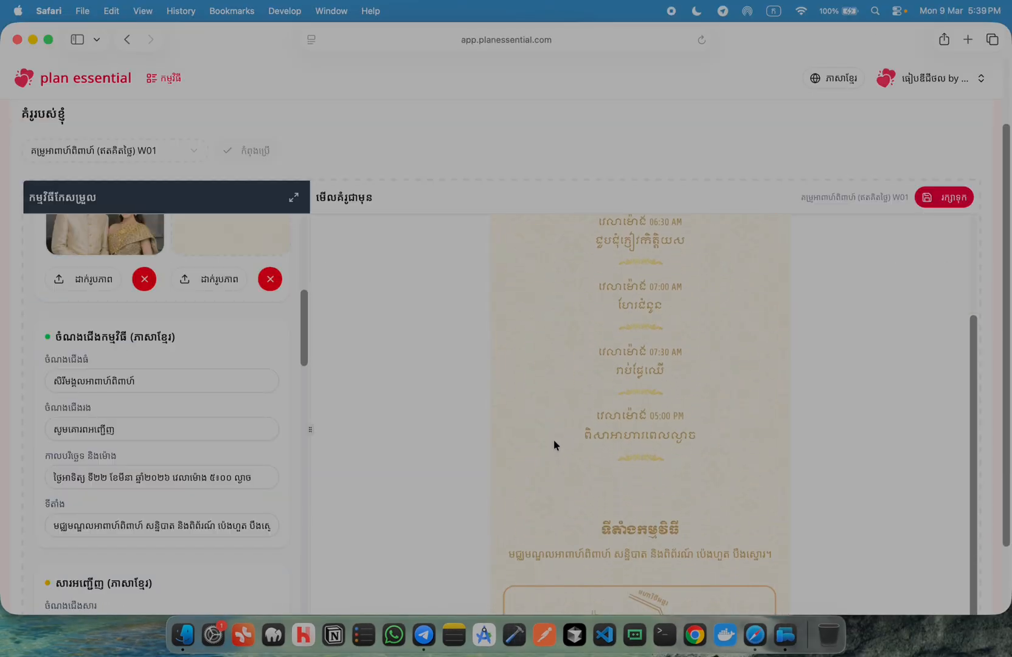
pyautogui.scroll(-10, 260, 446)
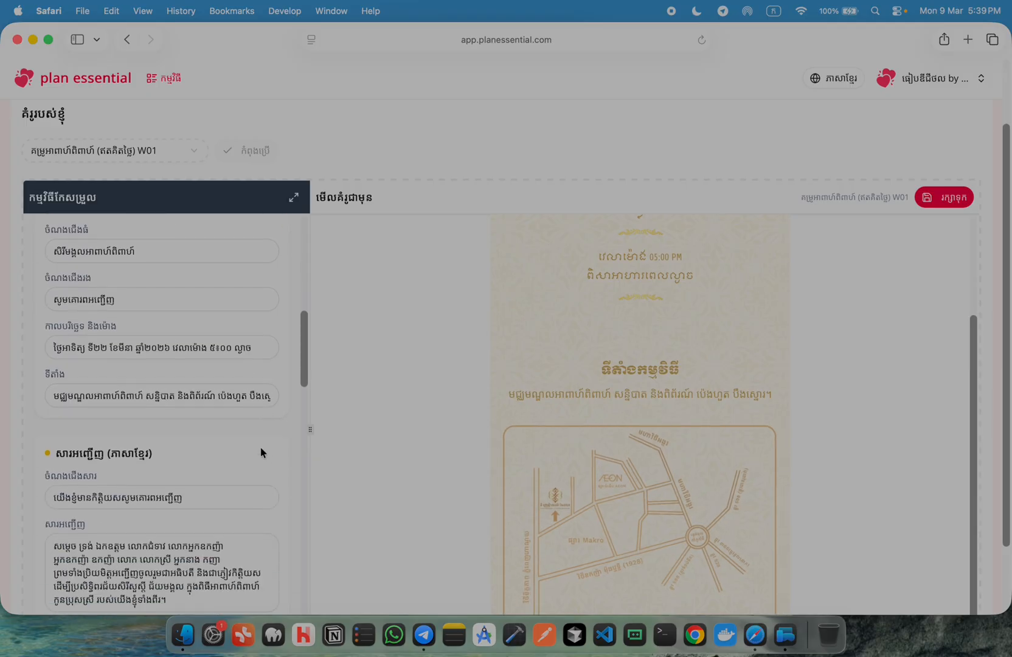
pyautogui.scroll(-2, 264, 441)
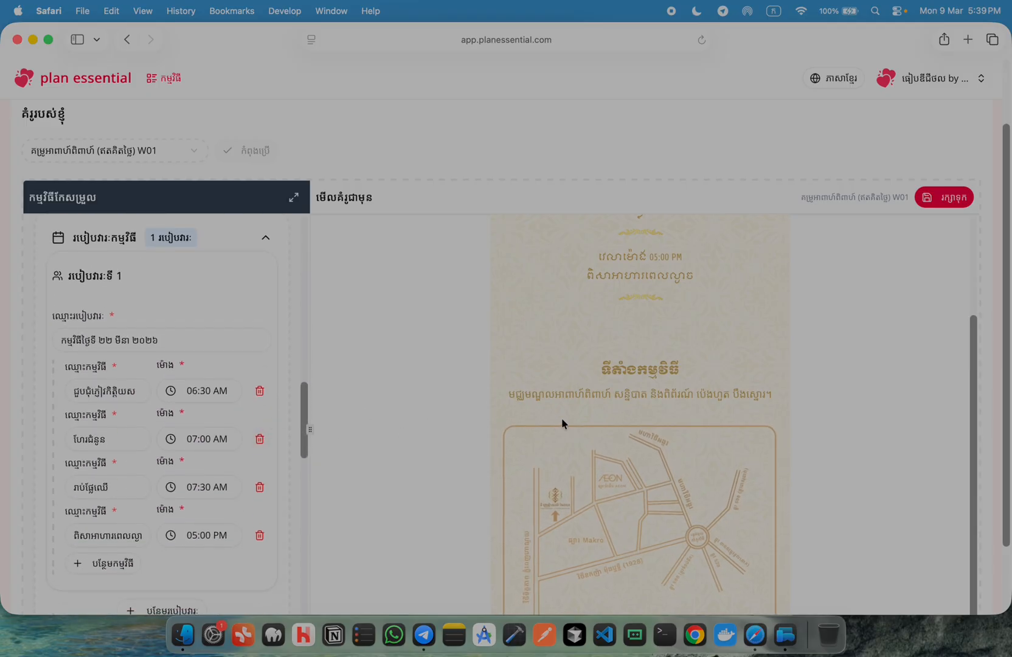
pyautogui.scroll(-2, 562, 418)
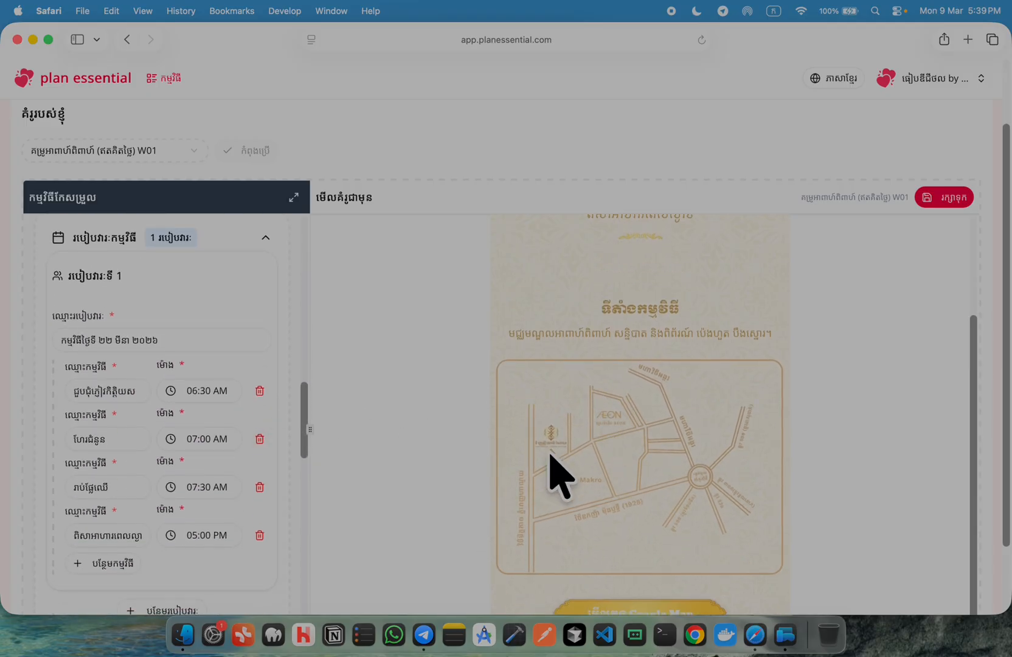
pyautogui.scroll(-6, 249, 458)
pyautogui.scroll(-10, 172, 429)
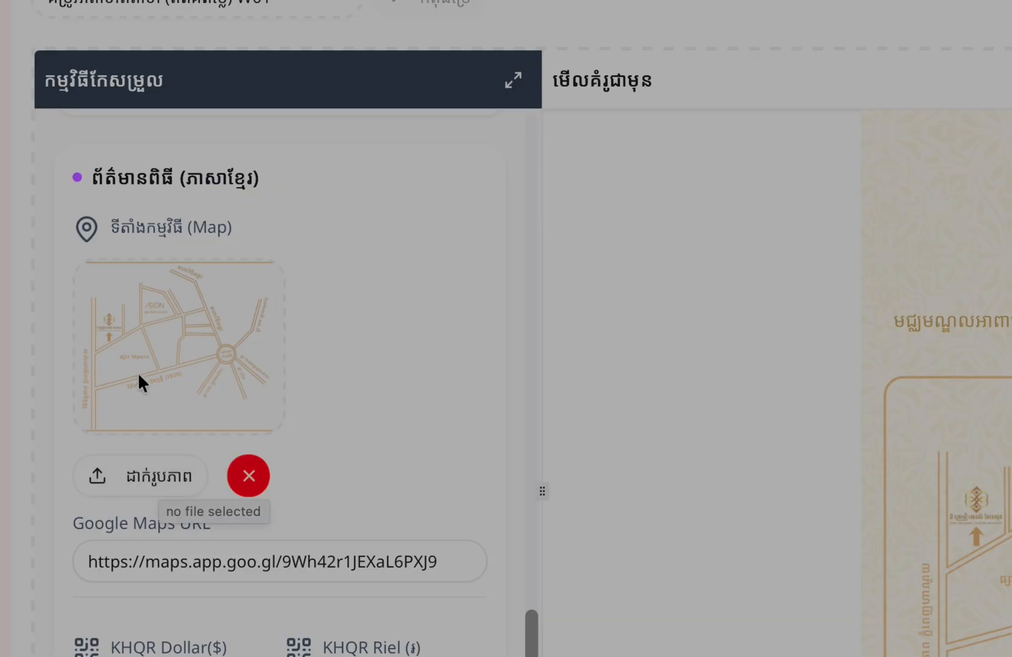
# Upload map.png as the venue map and select the existing Google Maps URL
pyautogui.scroll(-1, 245, 469)
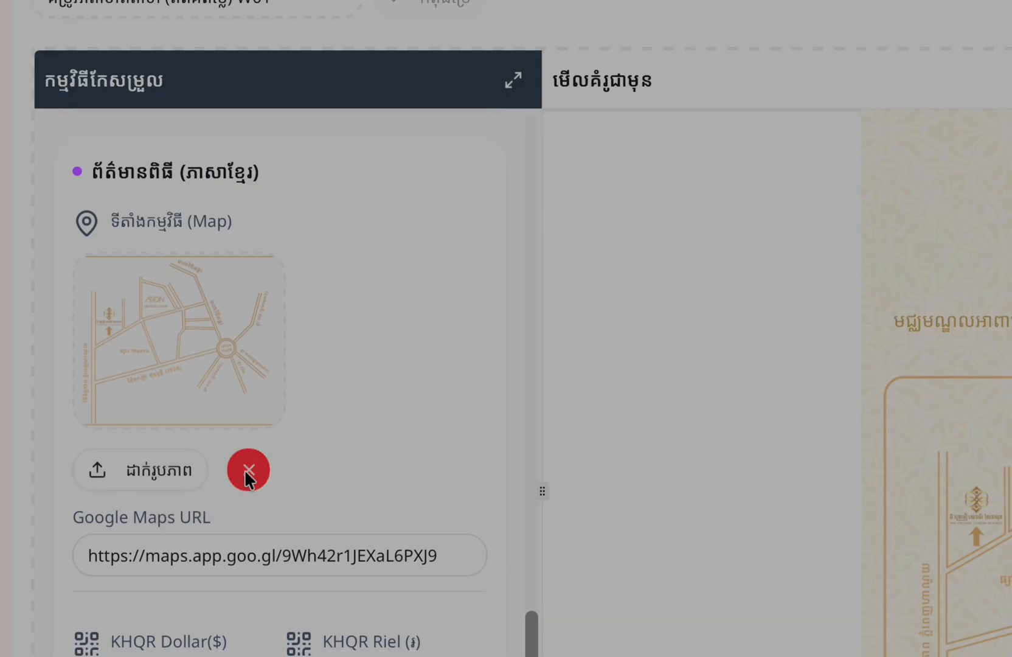
pyautogui.click(131, 478)
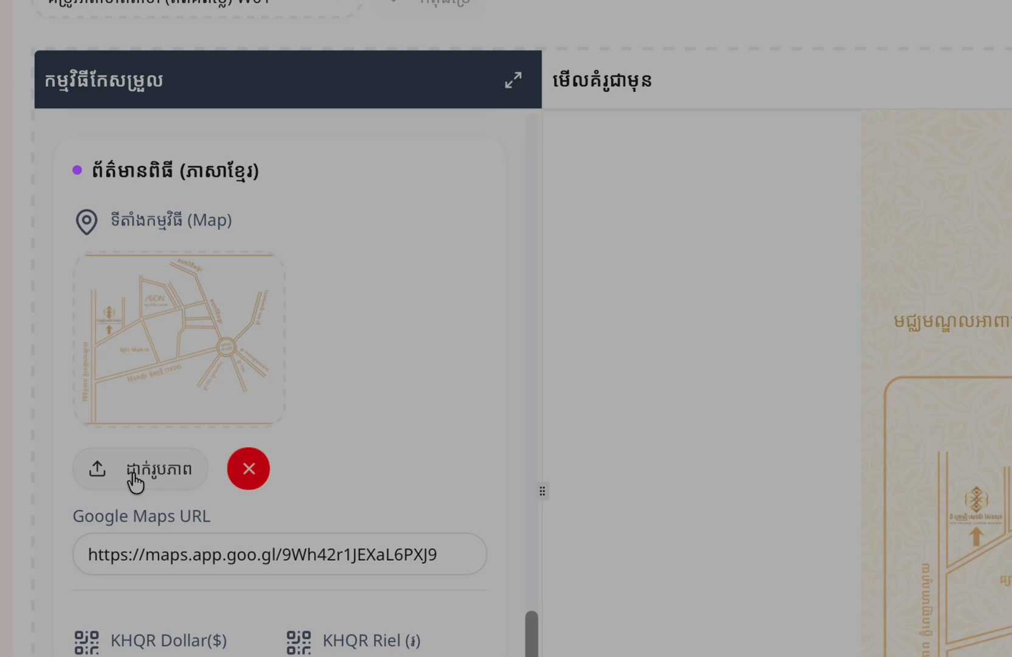
pyautogui.doubleClick(801, 230)
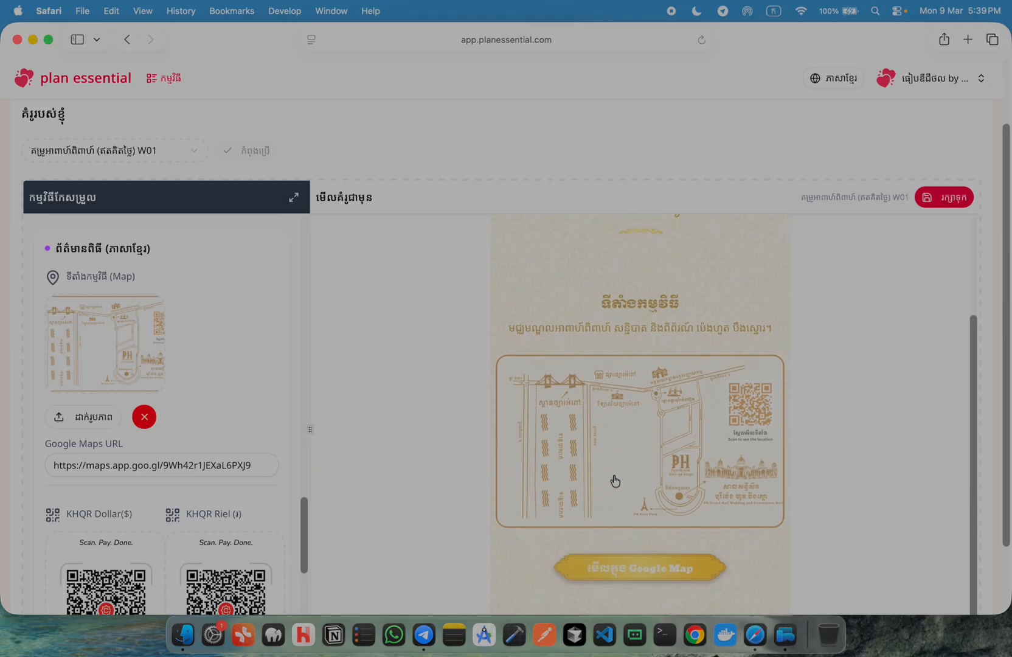
pyautogui.scroll(-3, 376, 485)
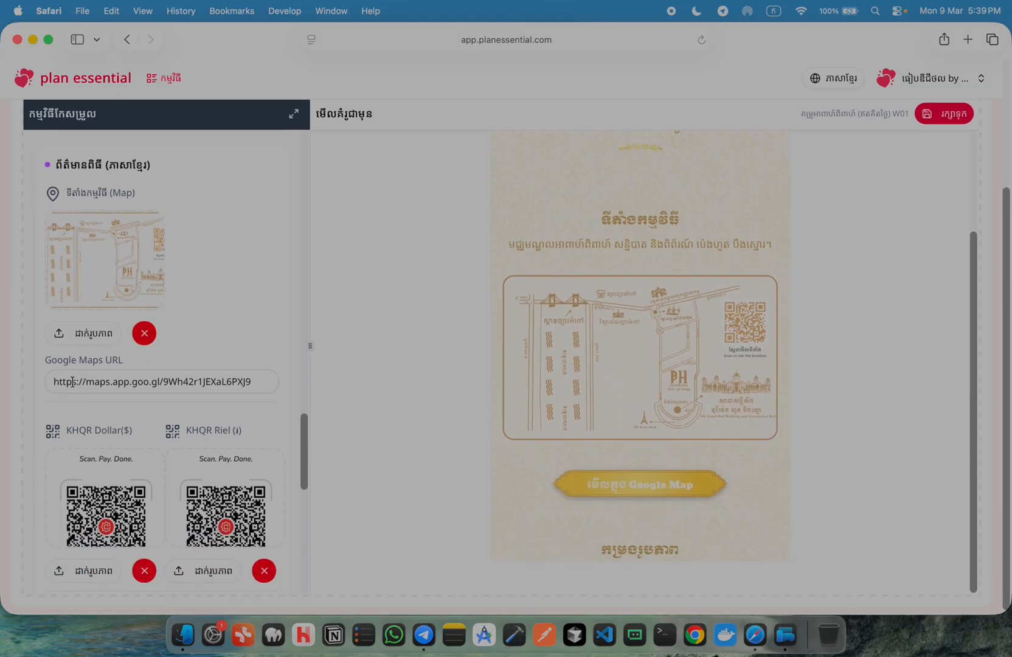
pyautogui.moveTo(263, 381); pyautogui.dragTo(21, 383)
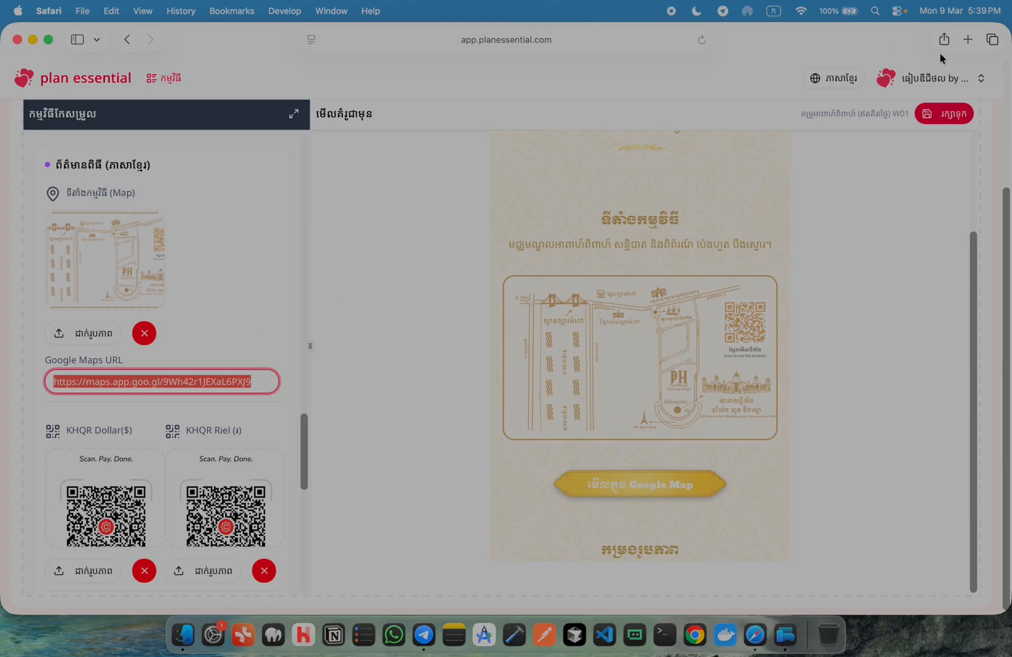
# Open Google Maps in a new browser tab
pyautogui.click(967, 40)
pyautogui.write('ងោង')
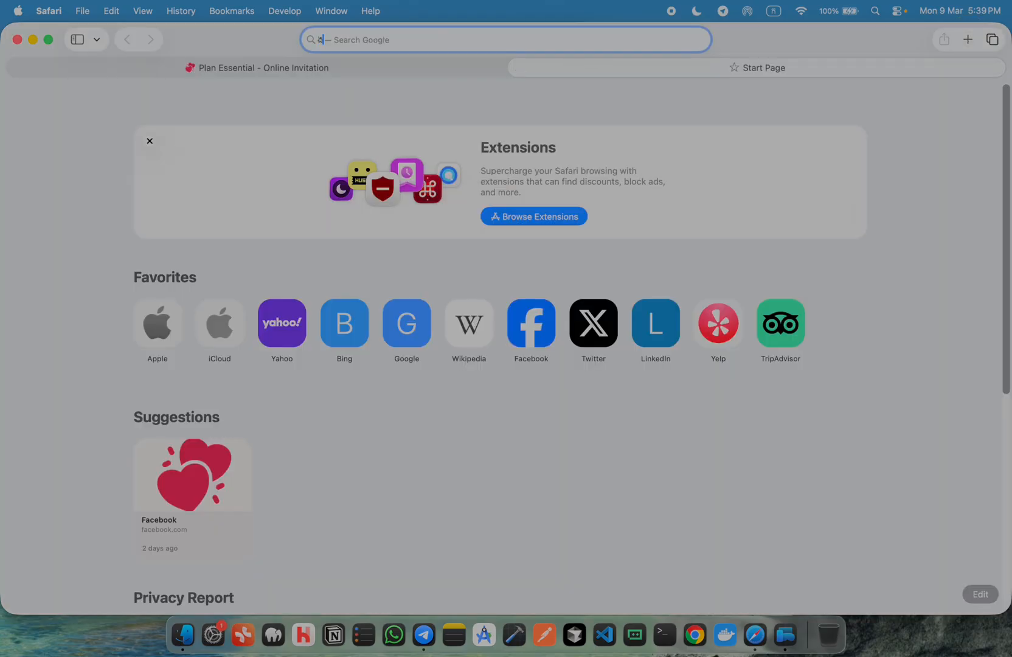
pyautogui.press('BackSpace')
pyautogui.press('BackSpace')
pyautogui.press('BackSpace')
pyautogui.write('googel map')
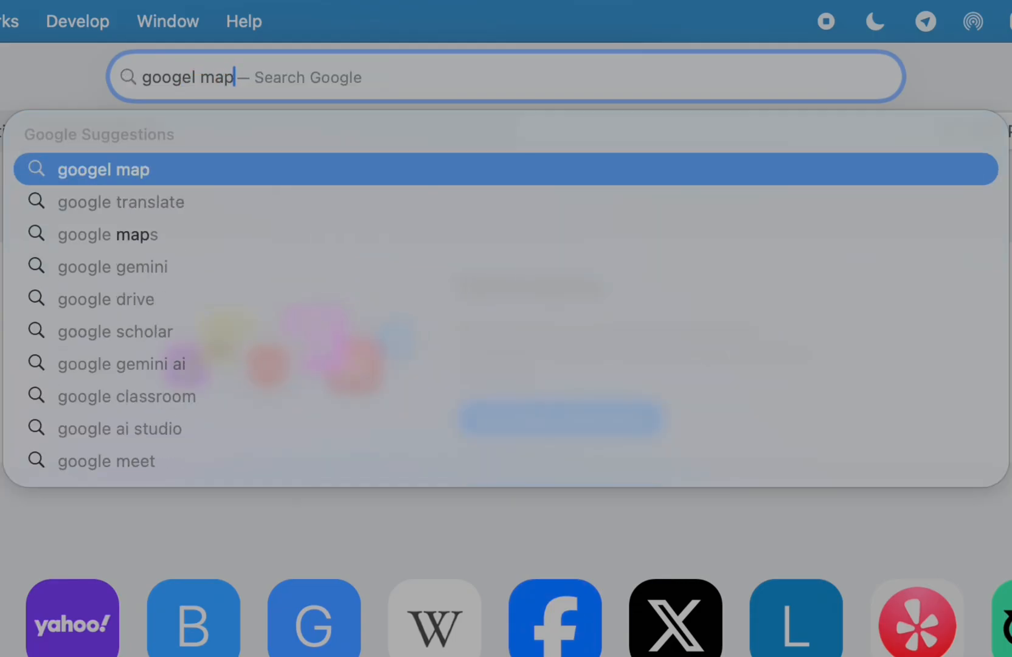
pyautogui.press('Return')
pyautogui.click(200, 316)
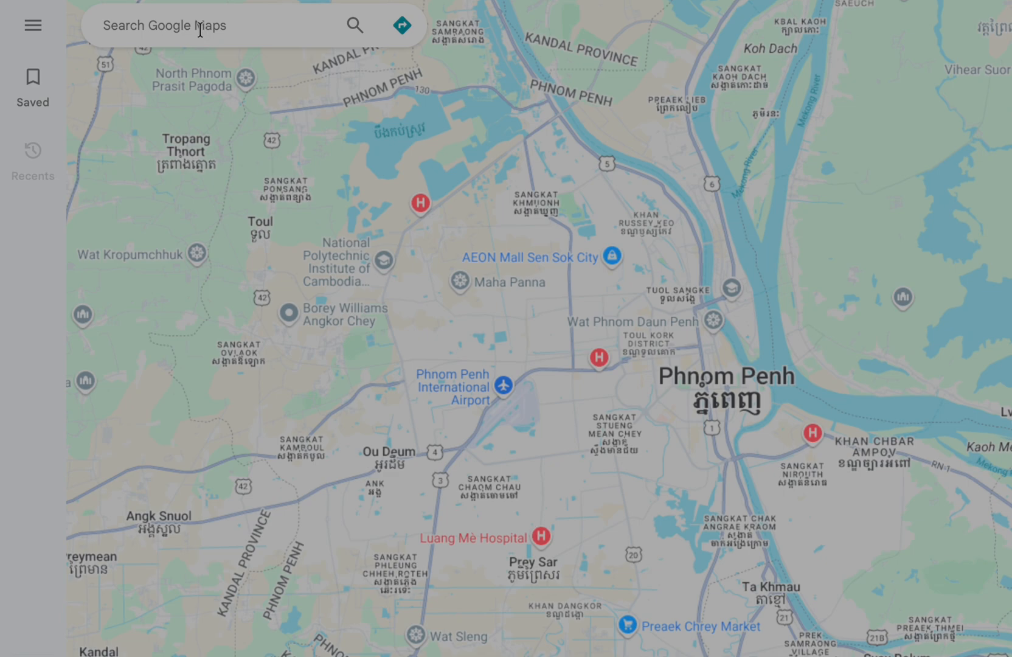
# Search Google Maps for the Peng hall, refining the query with 'boeung snor'
pyautogui.click(200, 28)
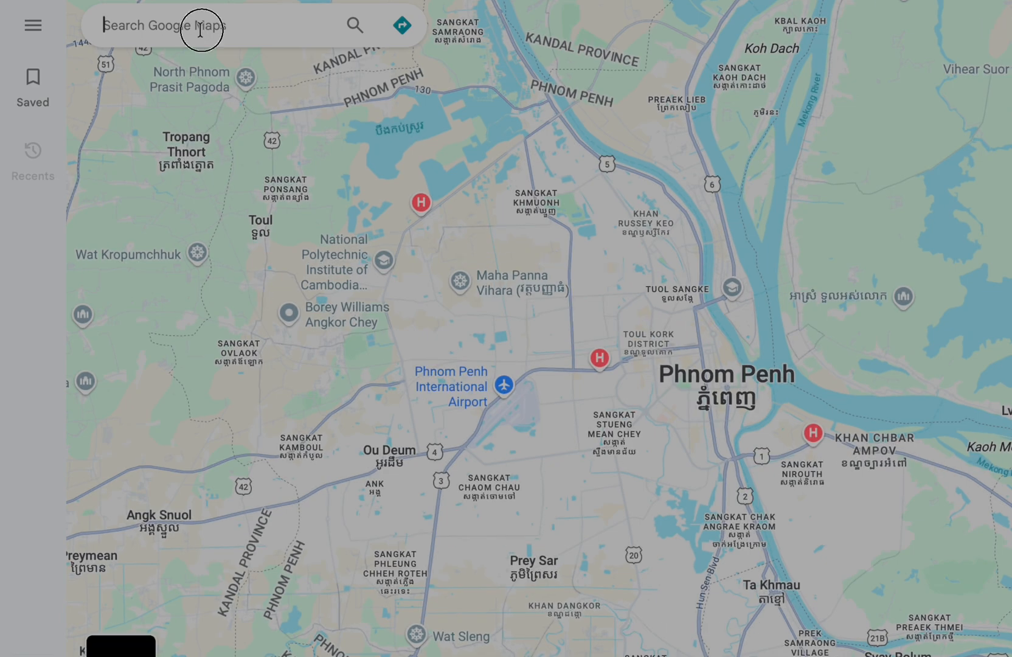
pyautogui.write('peng hout hall')
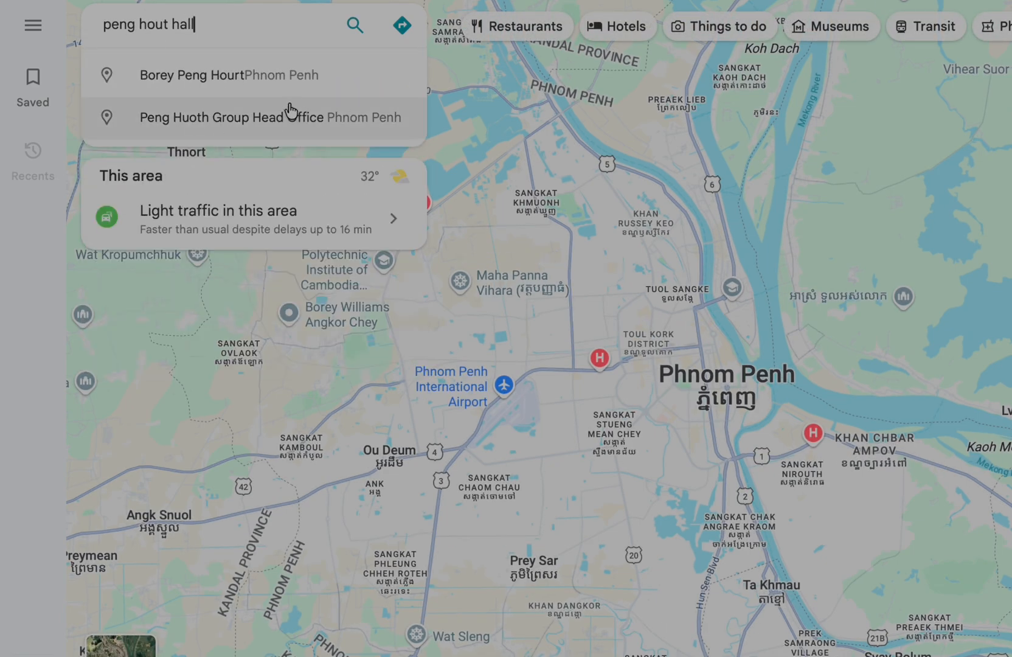
pyautogui.press('Return')
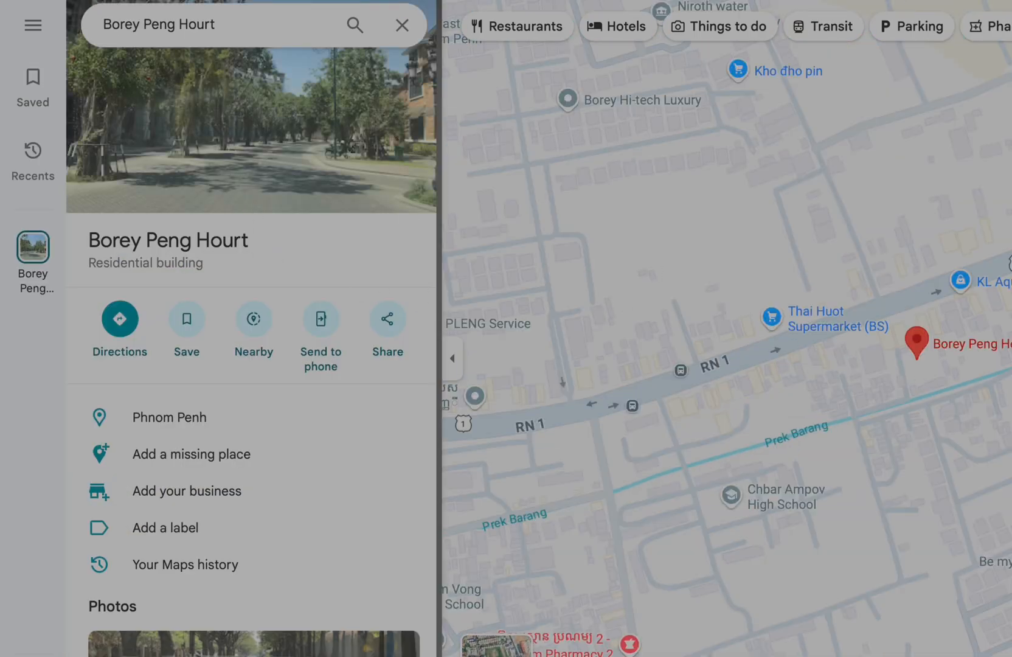
pyautogui.click(240, 27)
pyautogui.doubleClick(188, 27)
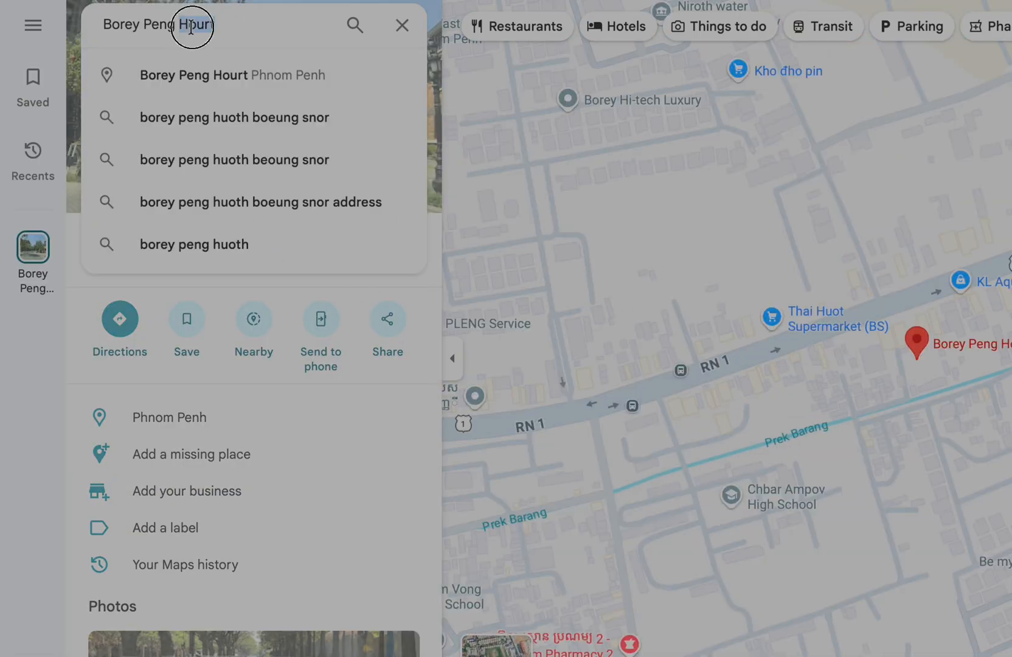
pyautogui.write('hall')
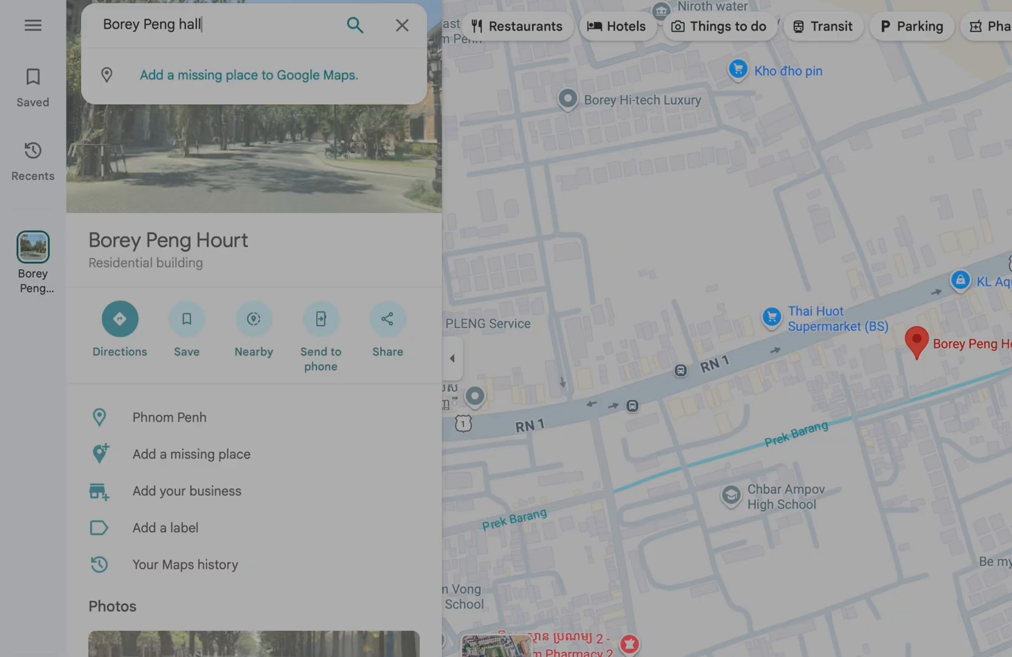
pyautogui.click(175, 24)
pyautogui.write('boeung')
pyautogui.write(' snor')
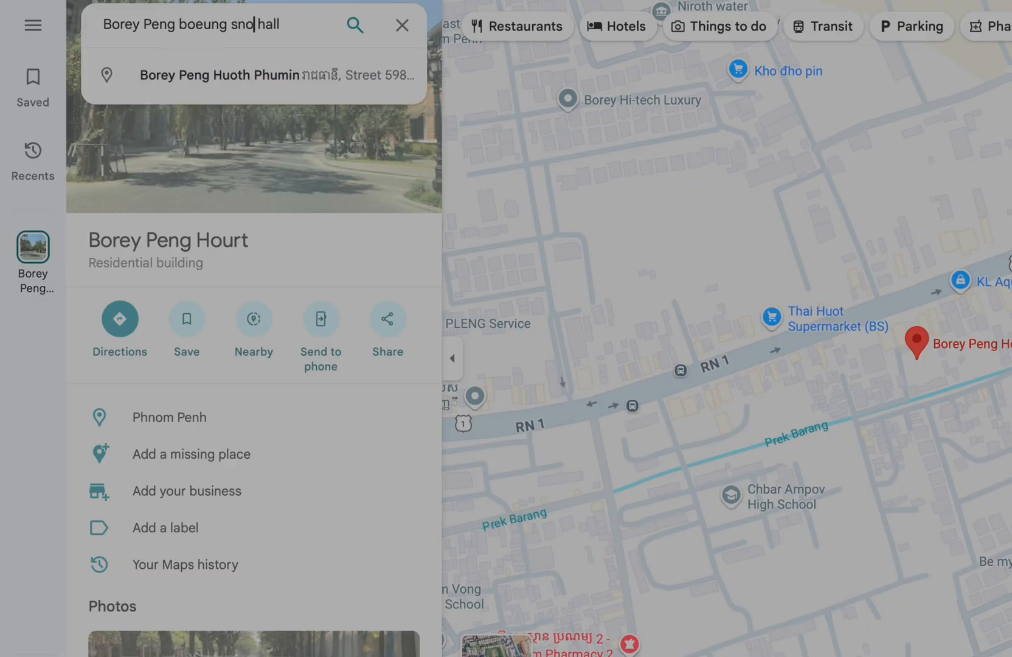
pyautogui.press('Return')
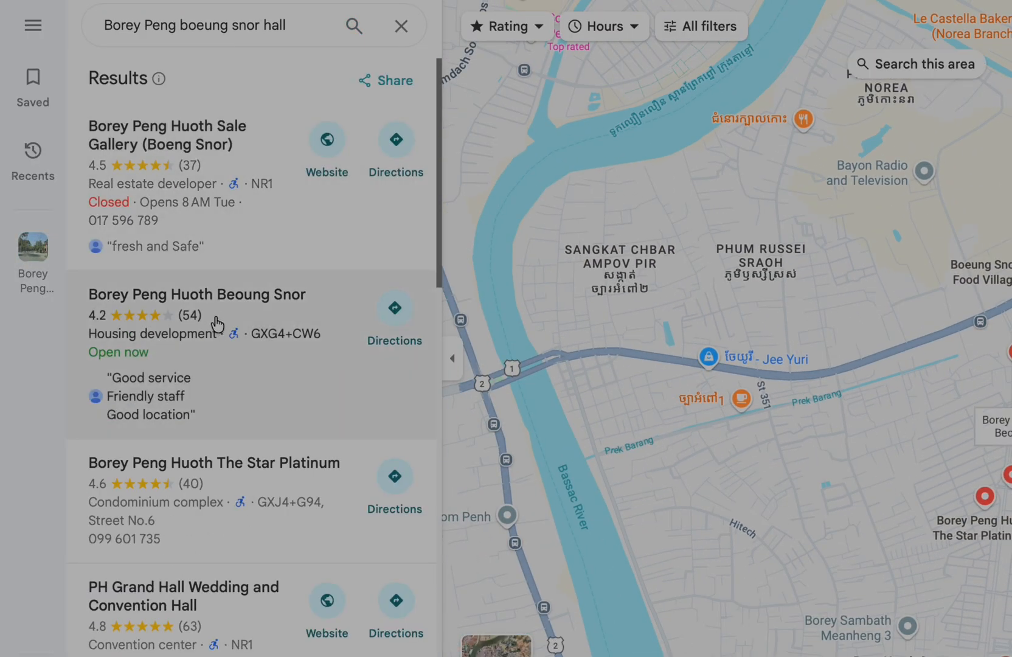
# Open PH Grand Hall Wedding and Convention Hall and copy its share link
pyautogui.scroll(-2, 243, 365)
pyautogui.scroll(-1, 195, 529)
pyautogui.click(183, 532)
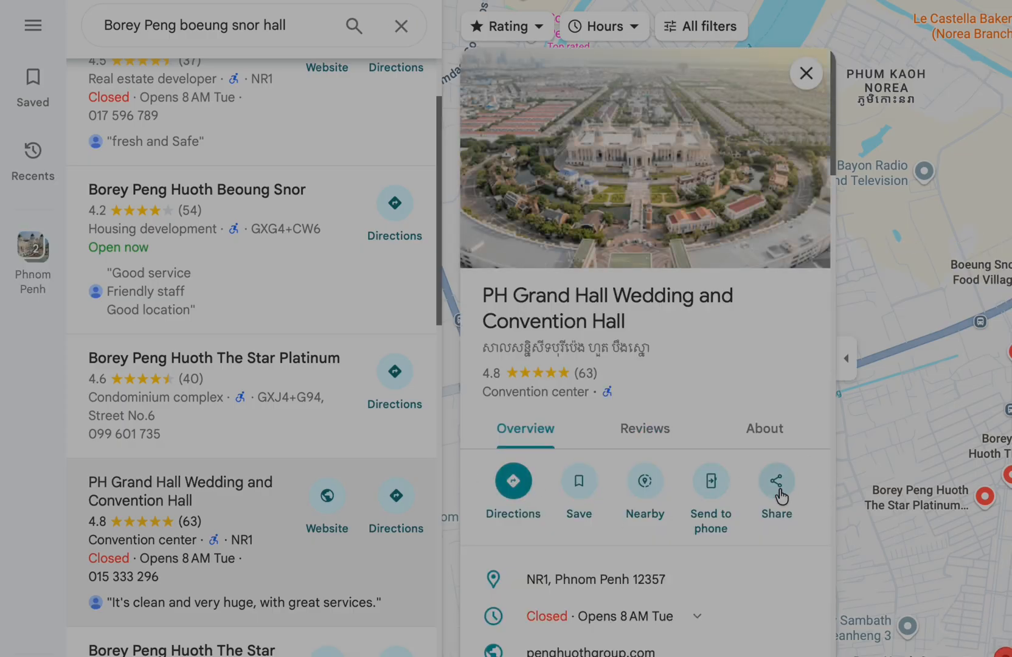
pyautogui.click(776, 481)
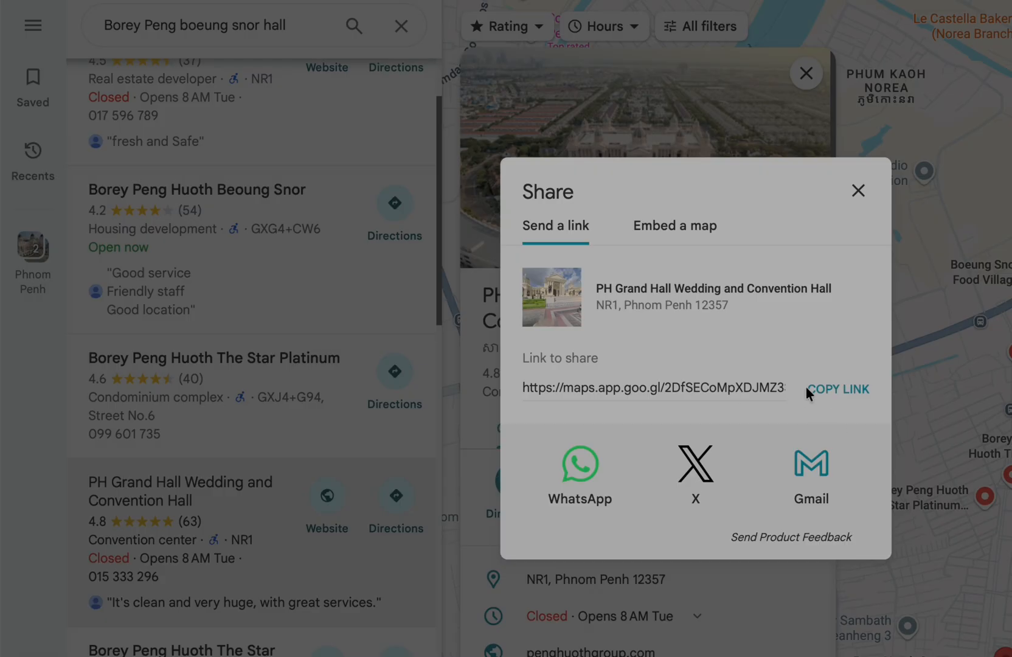
pyautogui.click(812, 389)
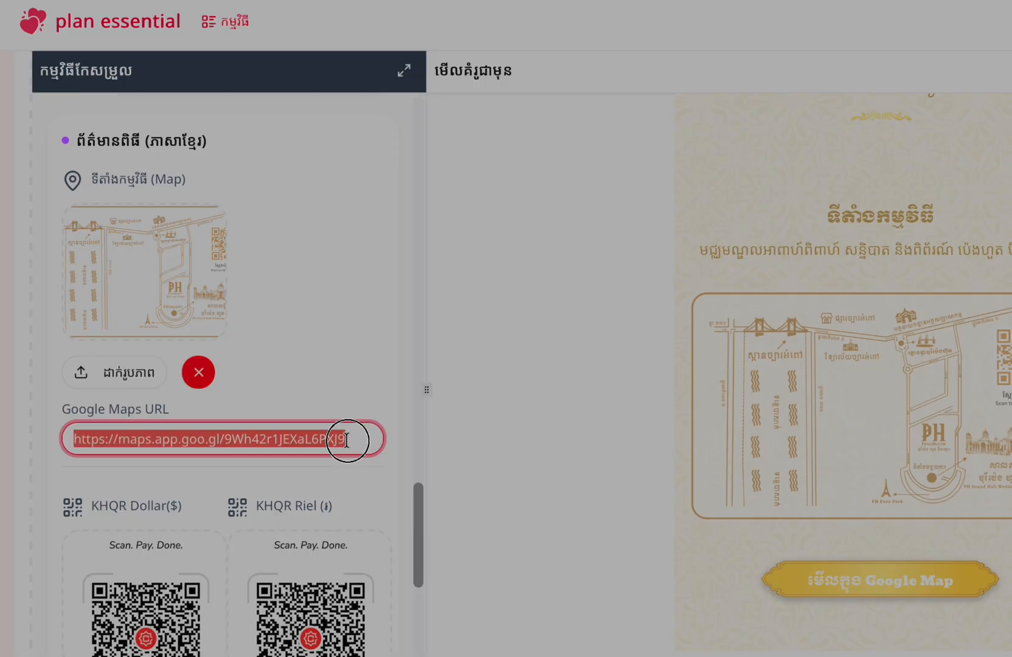
pyautogui.hotkey('ctrl', 'v')
pyautogui.click(370, 354)
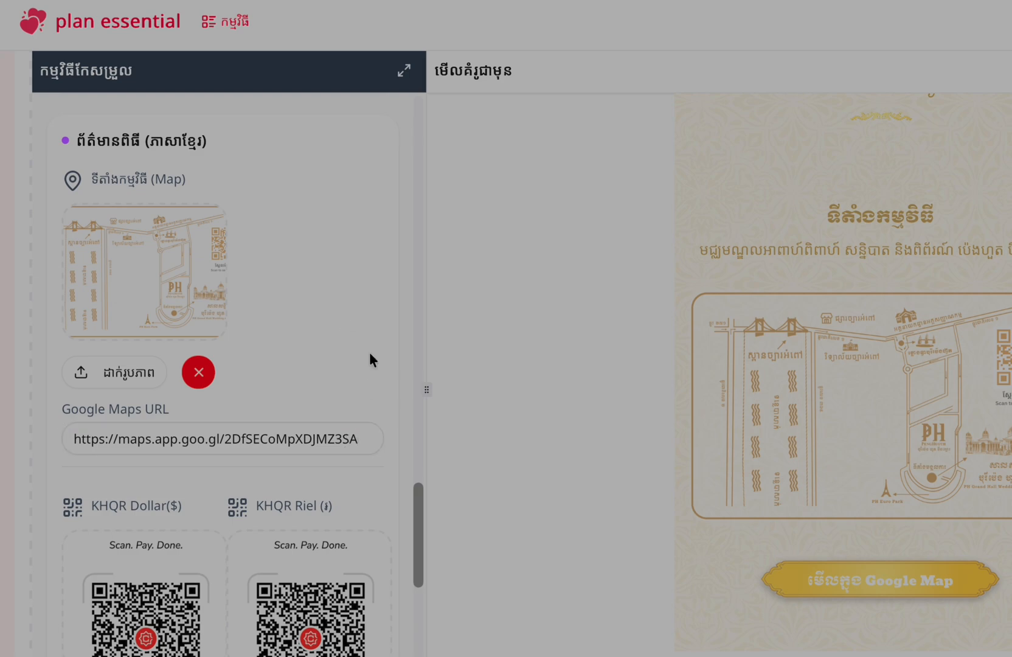
pyautogui.scroll(-3, 370, 353)
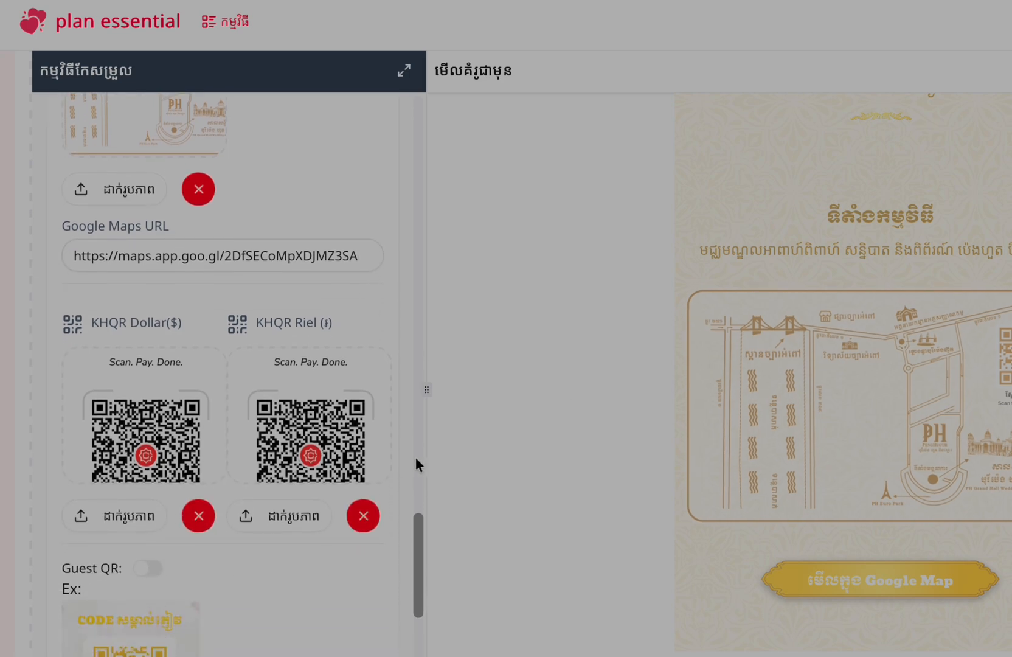
pyautogui.scroll(-3, 373, 456)
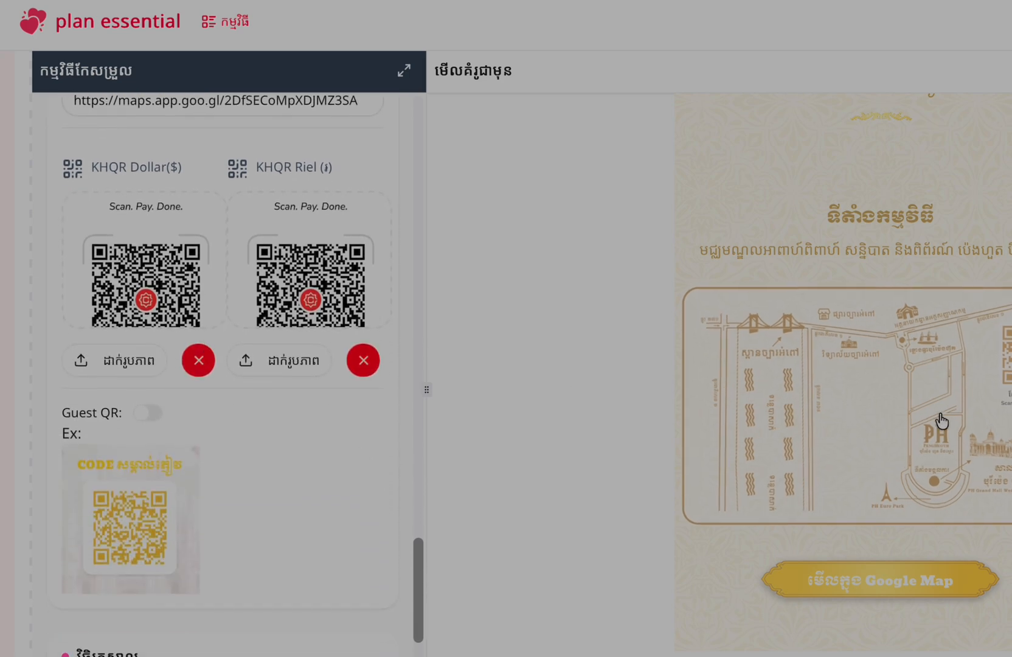
pyautogui.scroll(-10, 941, 420)
pyautogui.scroll(-8, 941, 420)
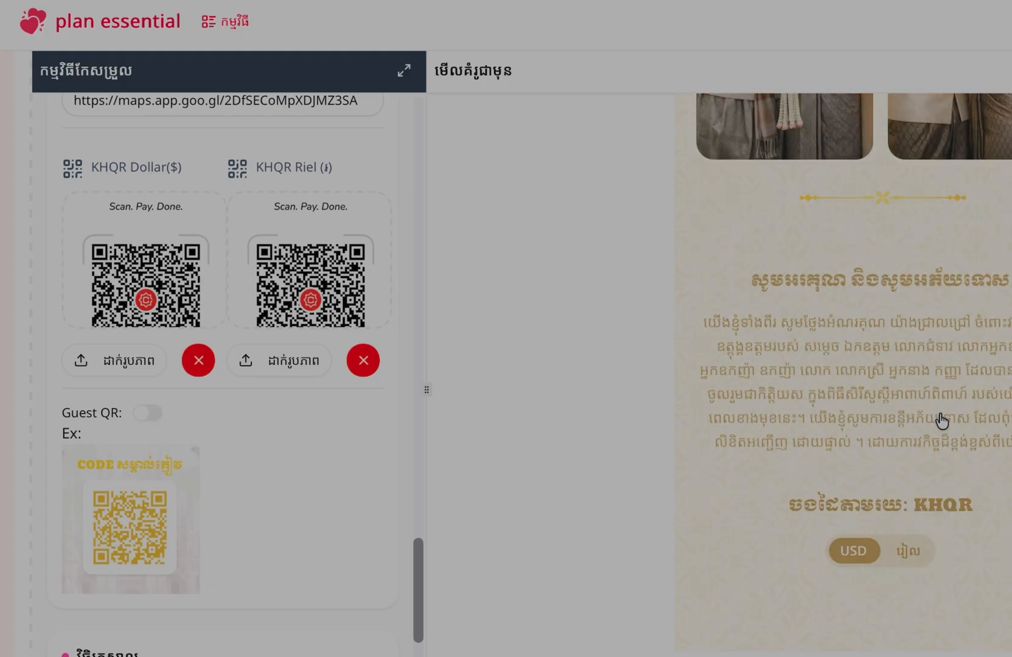
pyautogui.scroll(-1, 902, 439)
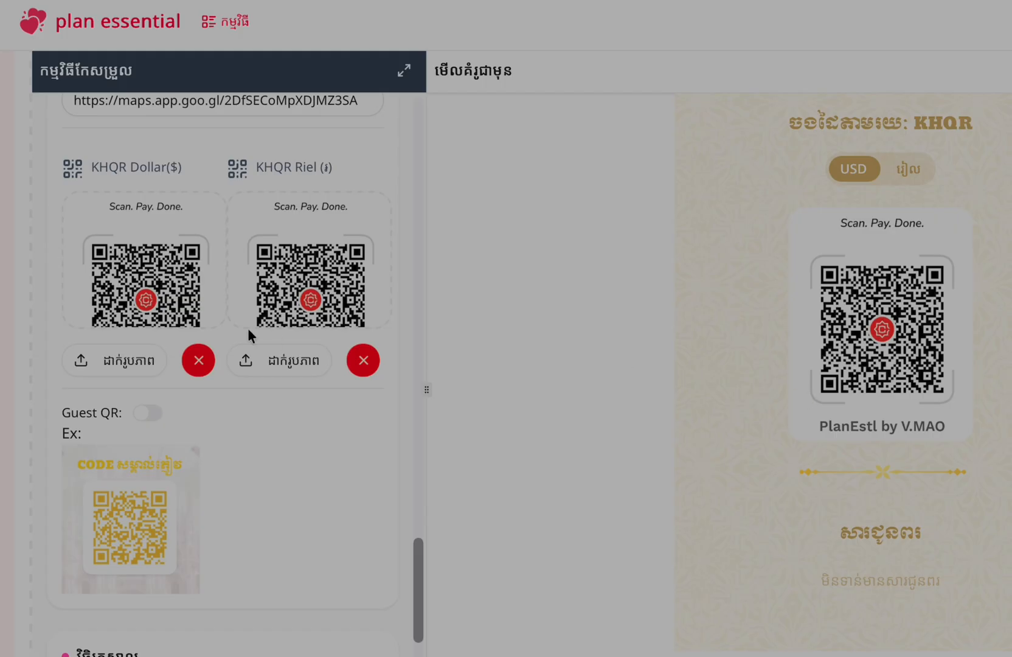
pyautogui.scroll(-1, 789, 238)
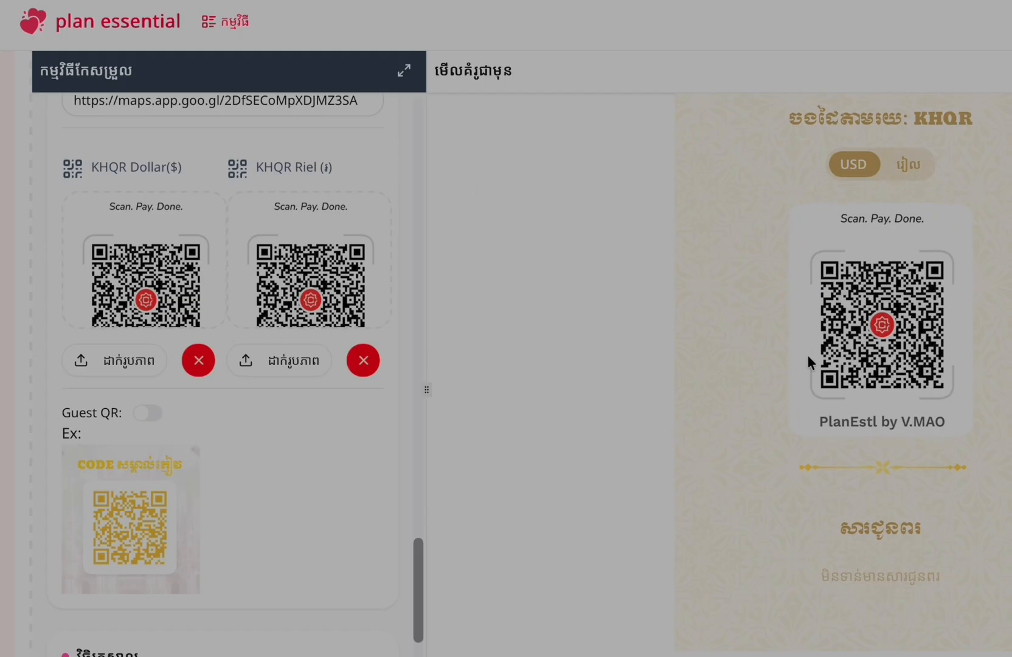
pyautogui.scroll(5, 910, 463)
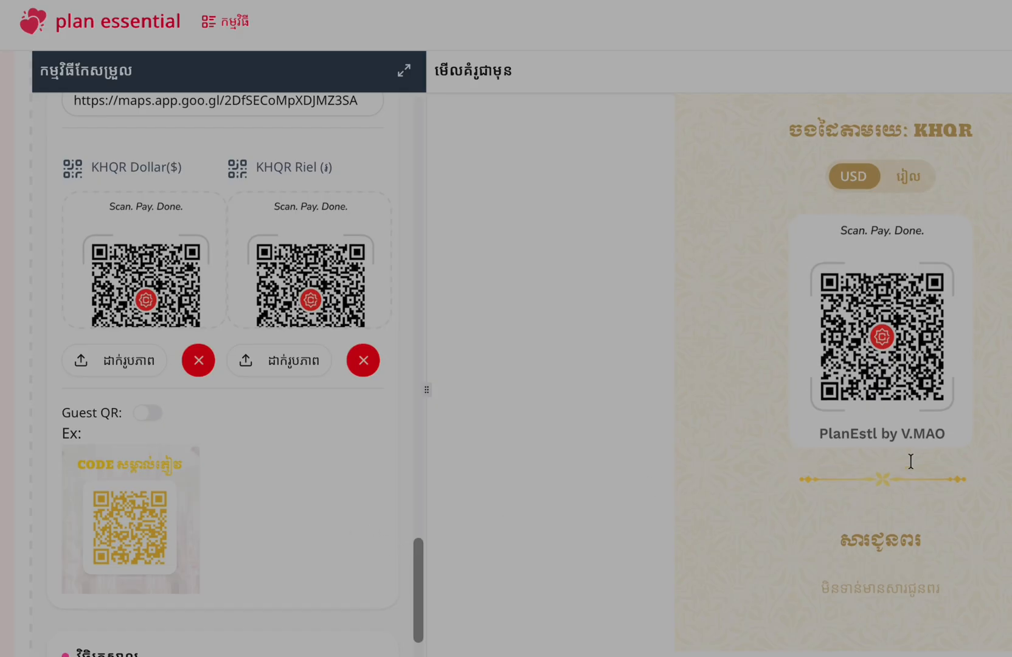
pyautogui.scroll(-4, 235, 509)
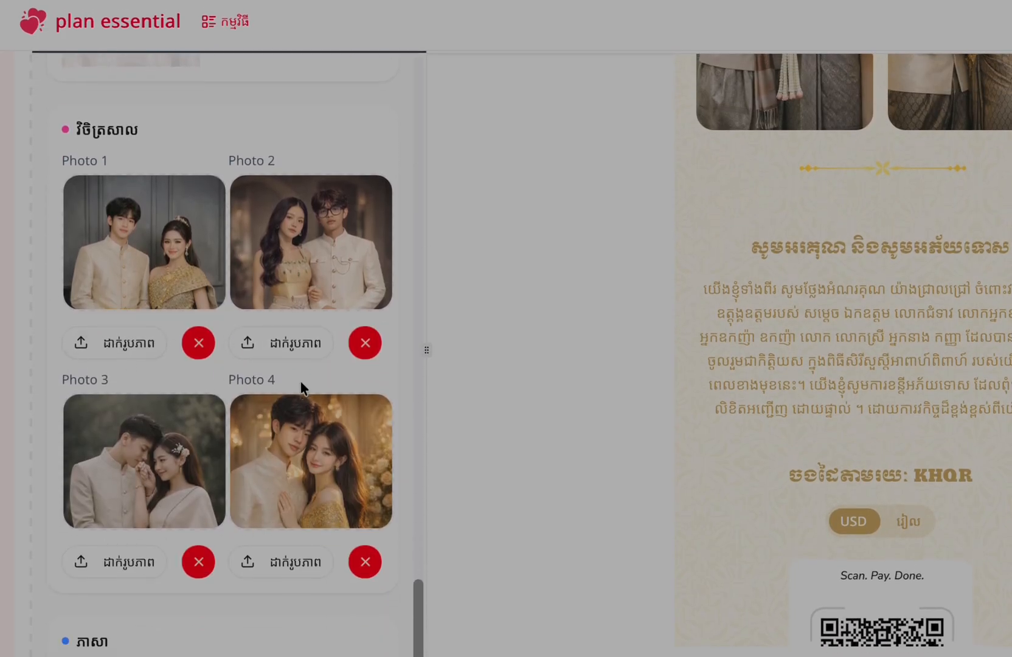
# Replace gallery Photo 1 and Photo 2 with recent couple pictures from sample-images
pyautogui.click(106, 342)
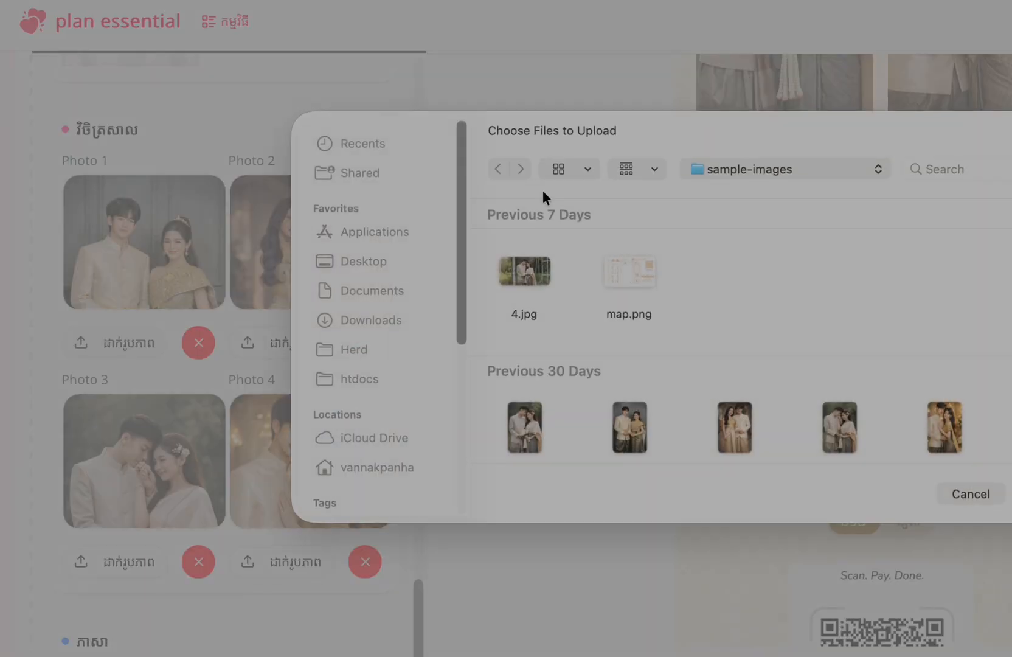
pyautogui.doubleClick(737, 434)
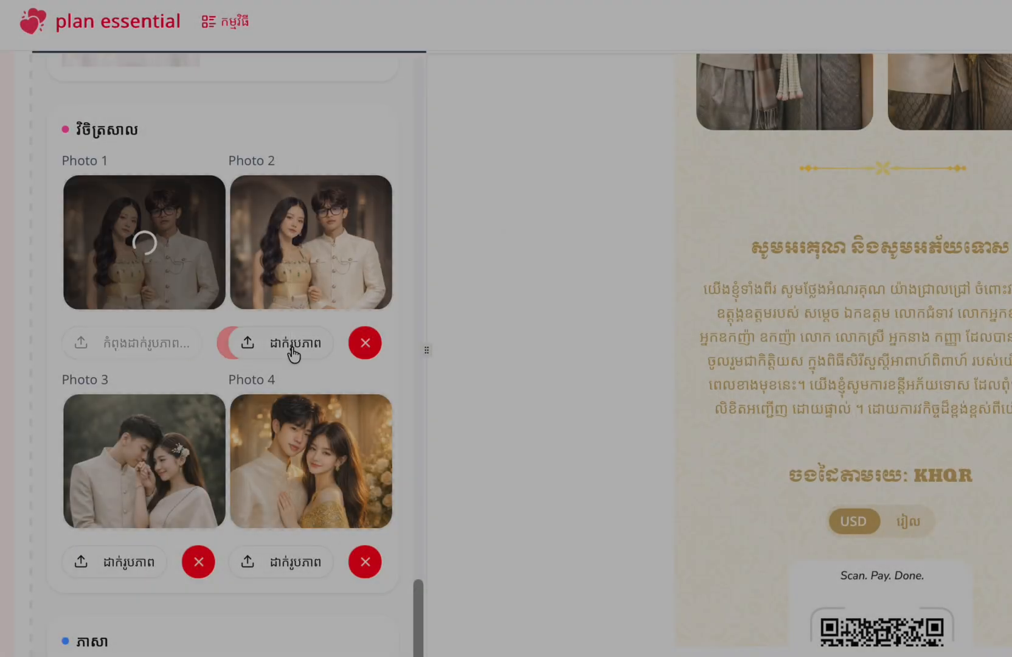
pyautogui.click(293, 356)
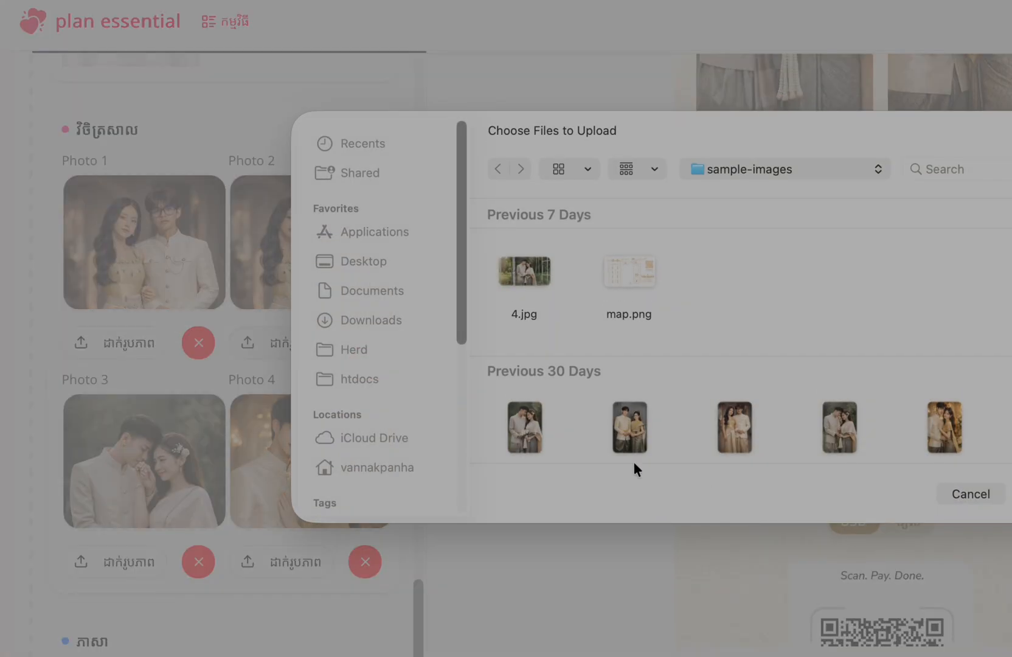
pyautogui.click(512, 429)
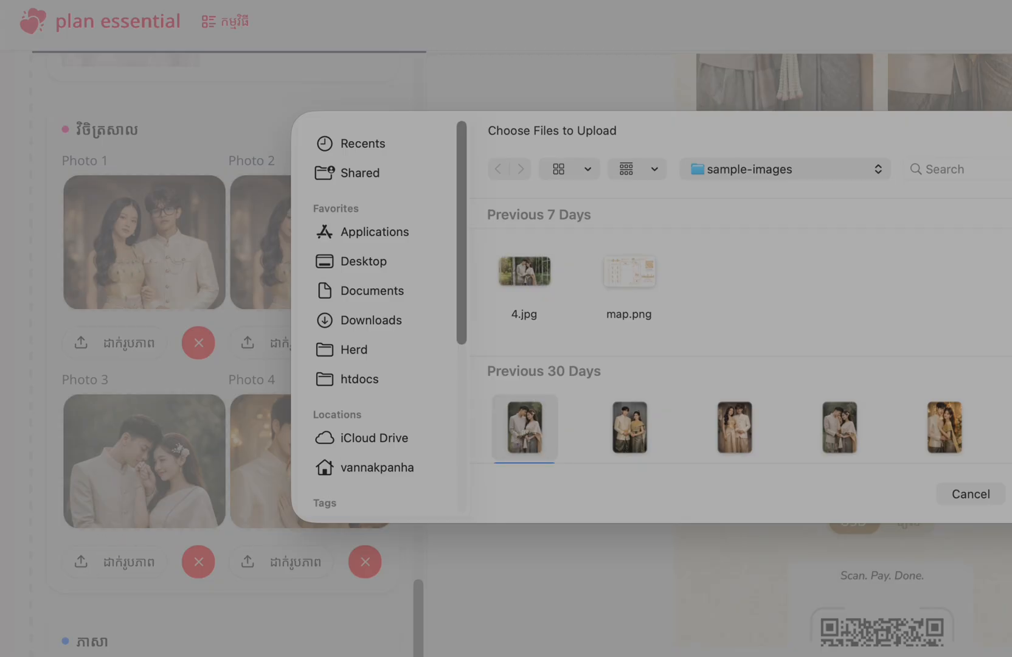
pyautogui.press('Return')
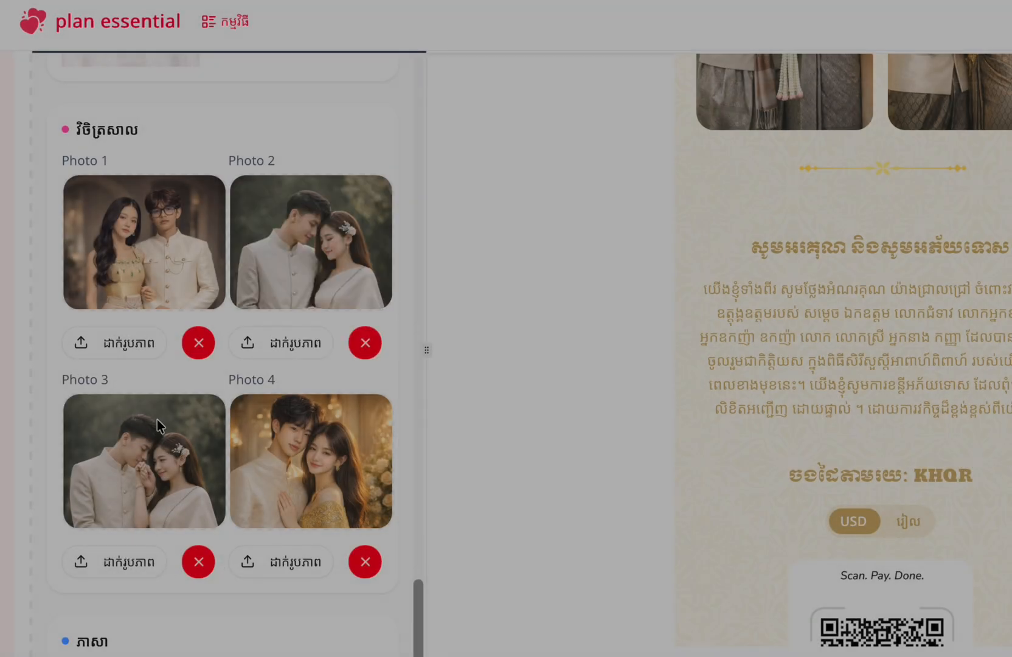
pyautogui.scroll(10, 990, 475)
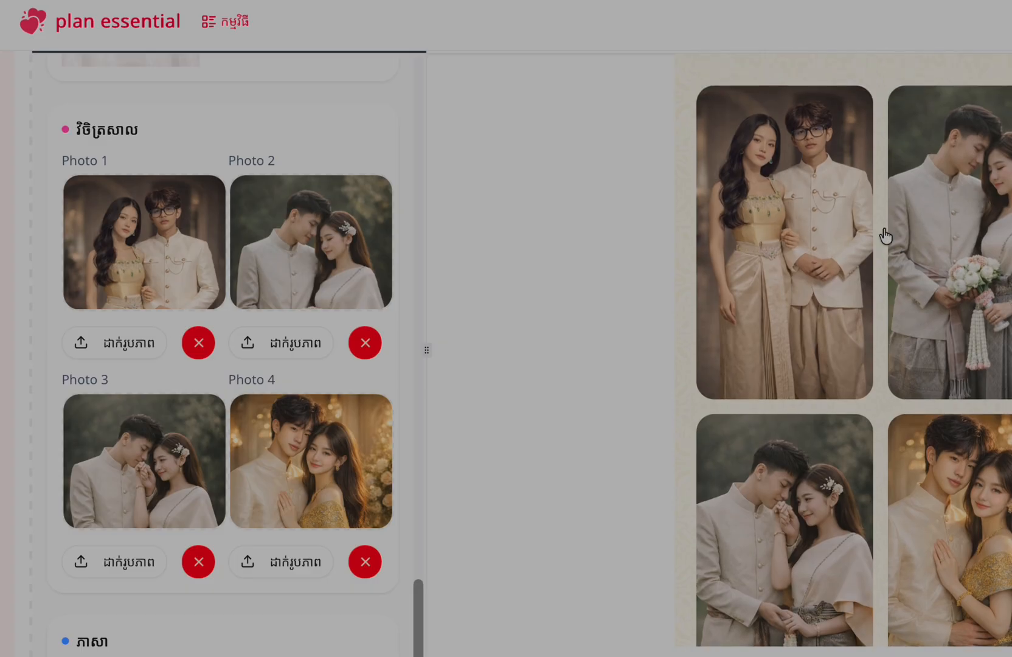
pyautogui.scroll(-2, 328, 484)
# Save the W01 invitation with its new photos, map link and schedule, then review the preview
pyautogui.scroll(10, 287, 526)
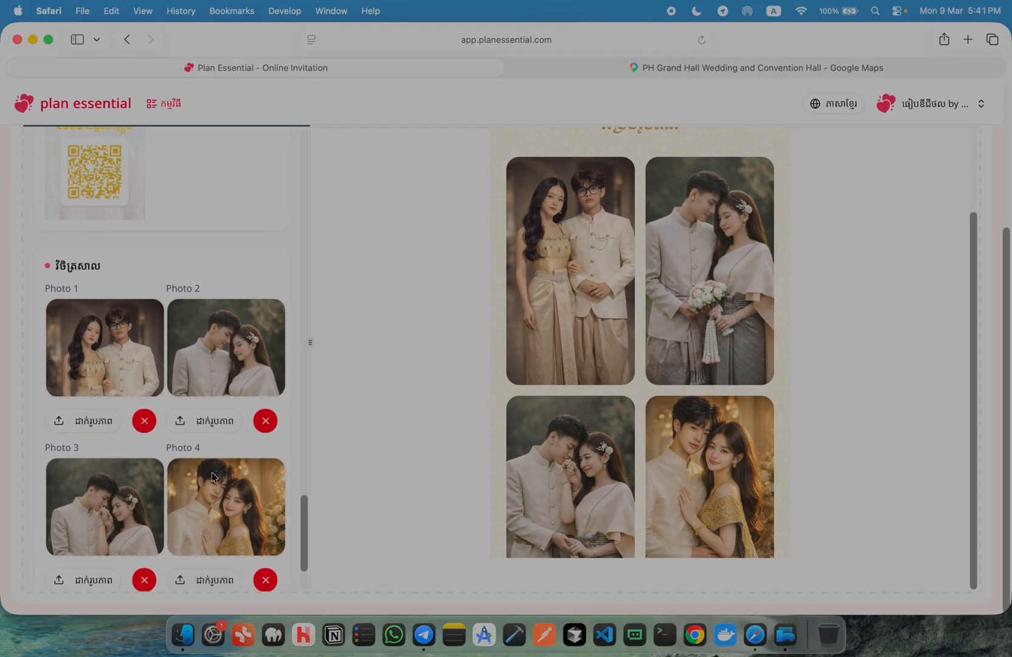
pyautogui.scroll(10, 207, 473)
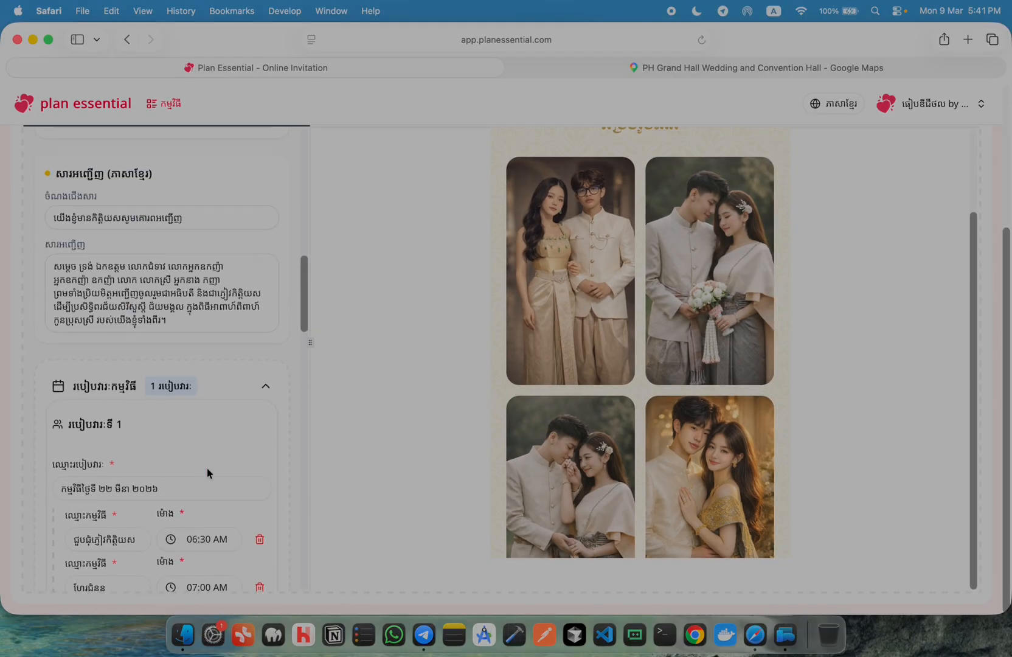
pyautogui.scroll(15, 236, 313)
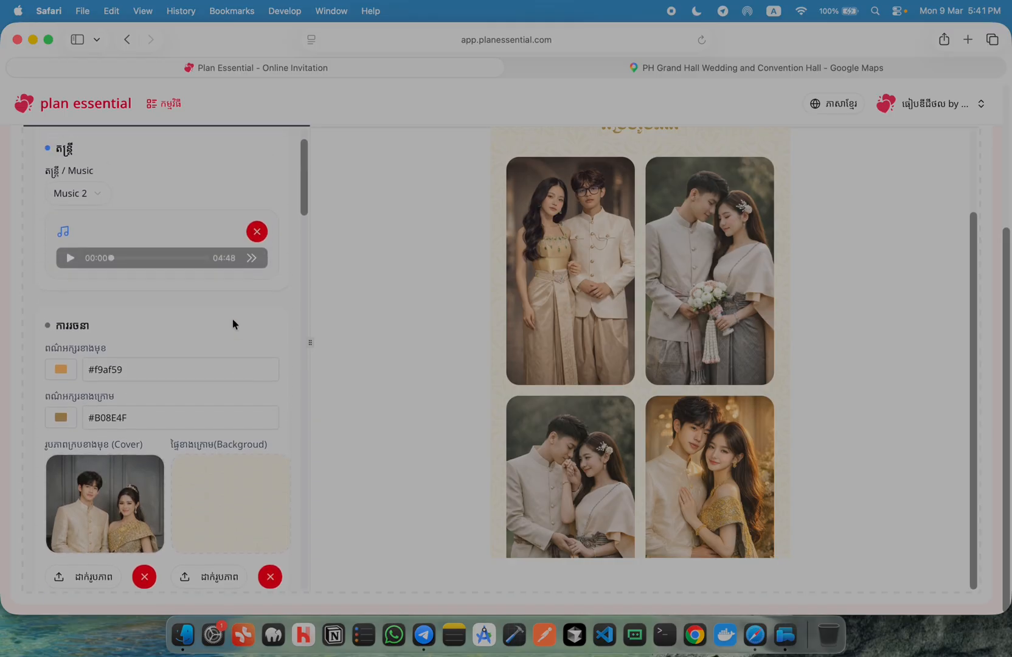
pyautogui.scroll(5, 232, 322)
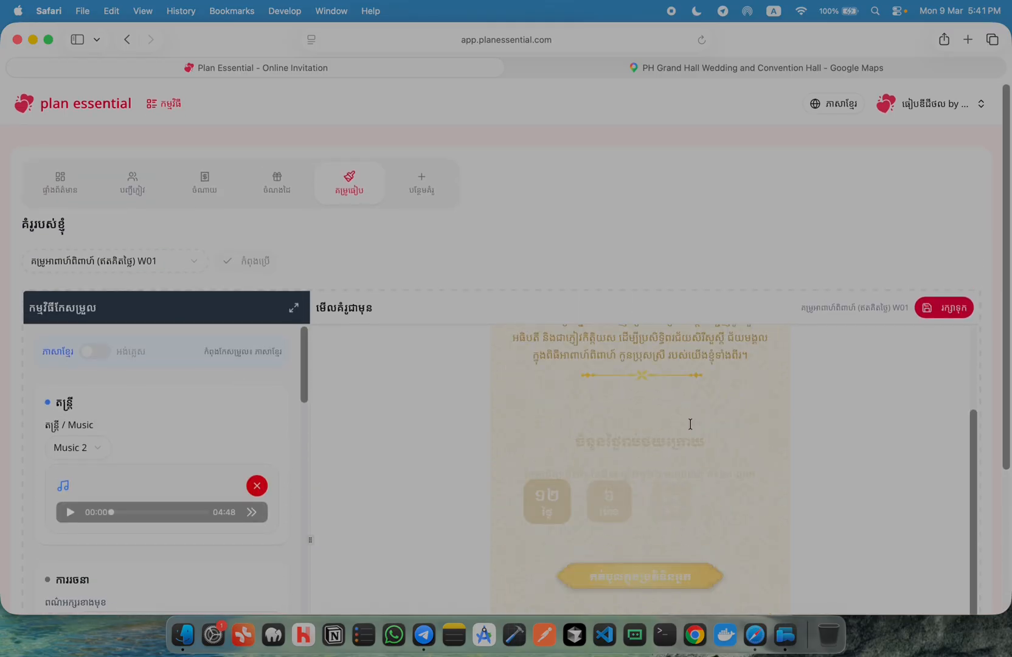
pyautogui.scroll(3, 691, 428)
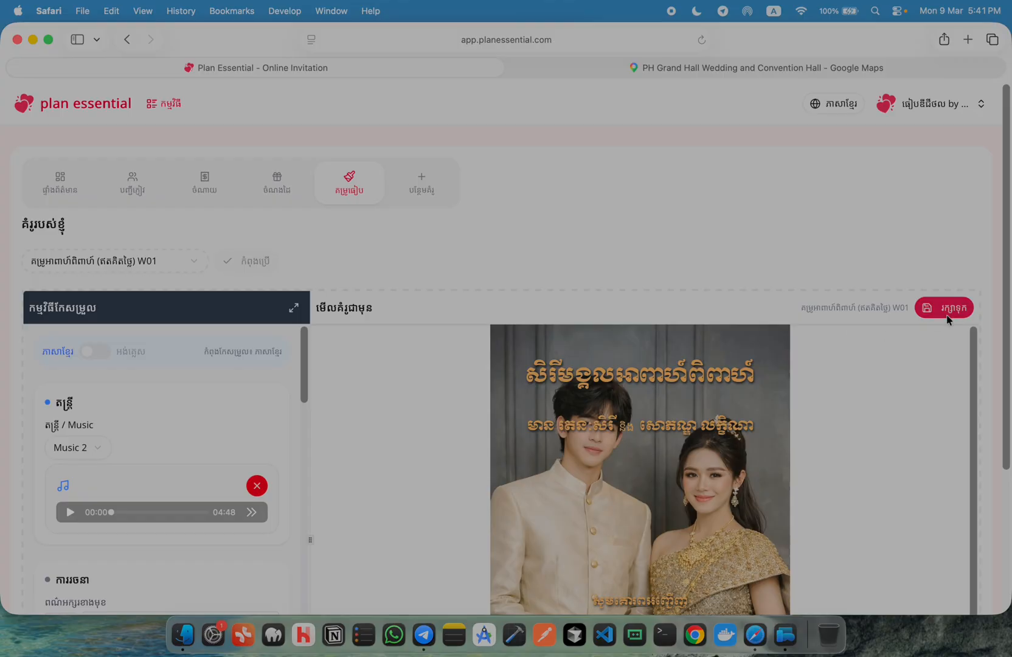
pyautogui.scroll(-3, 213, 533)
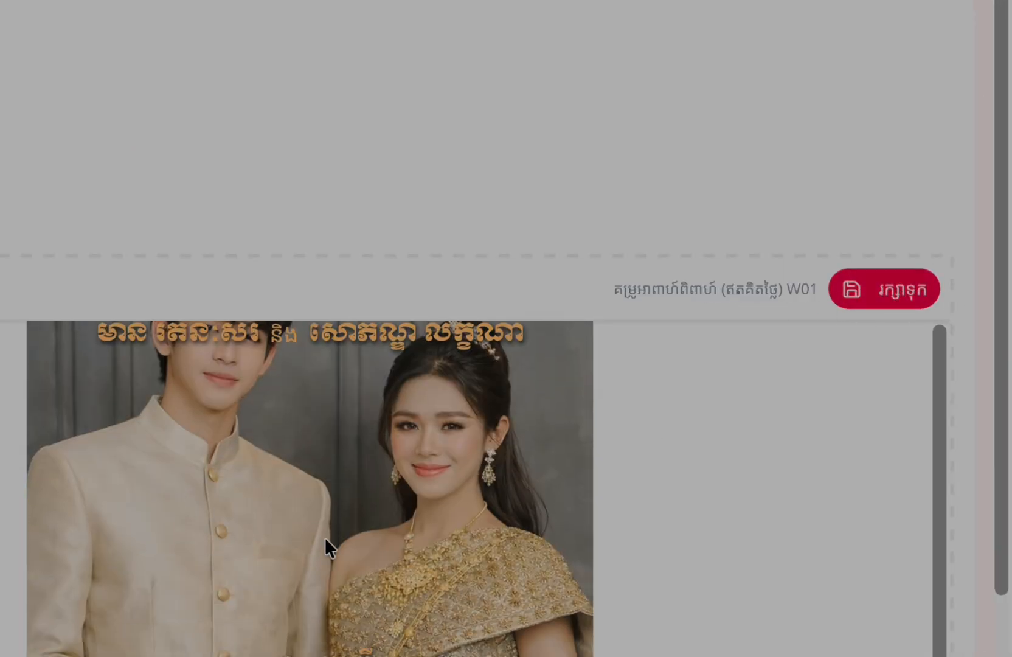
pyautogui.click(889, 286)
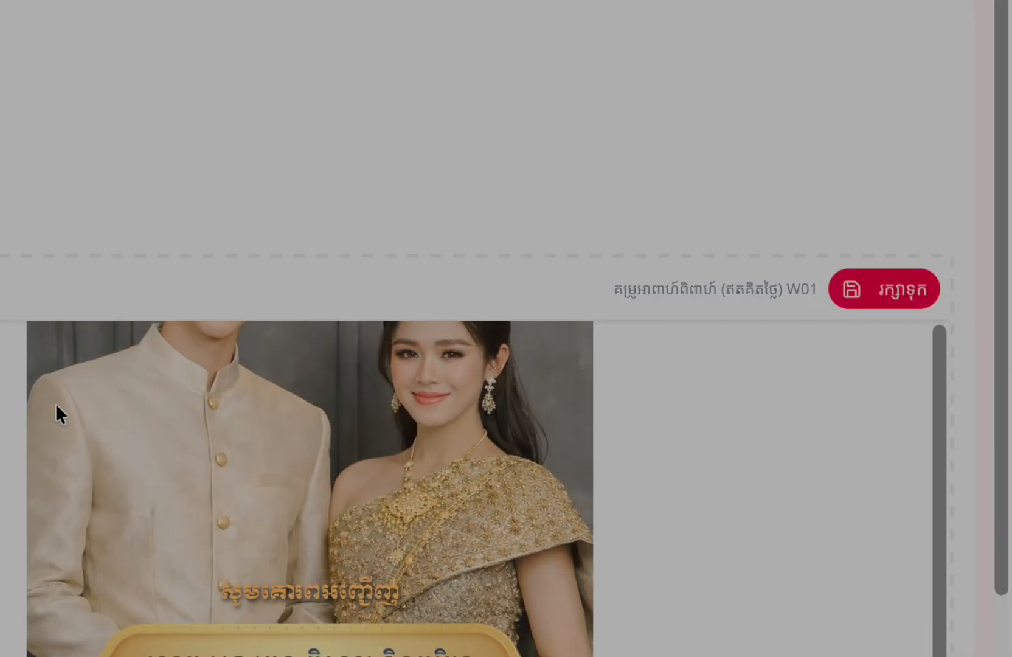
pyautogui.scroll(-10, 569, 418)
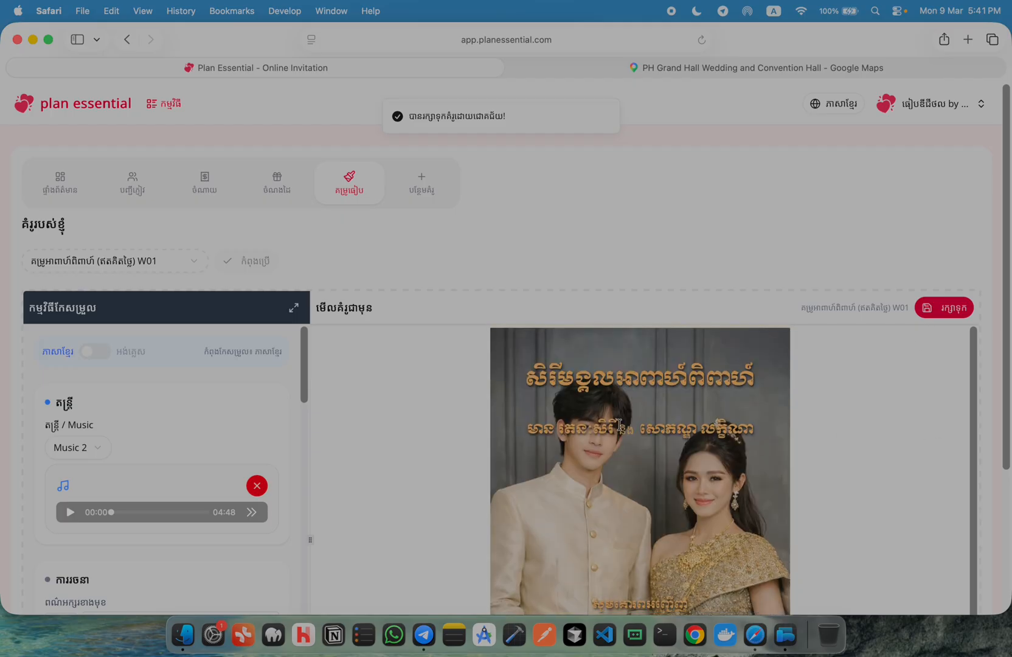
pyautogui.scroll(-10, 655, 439)
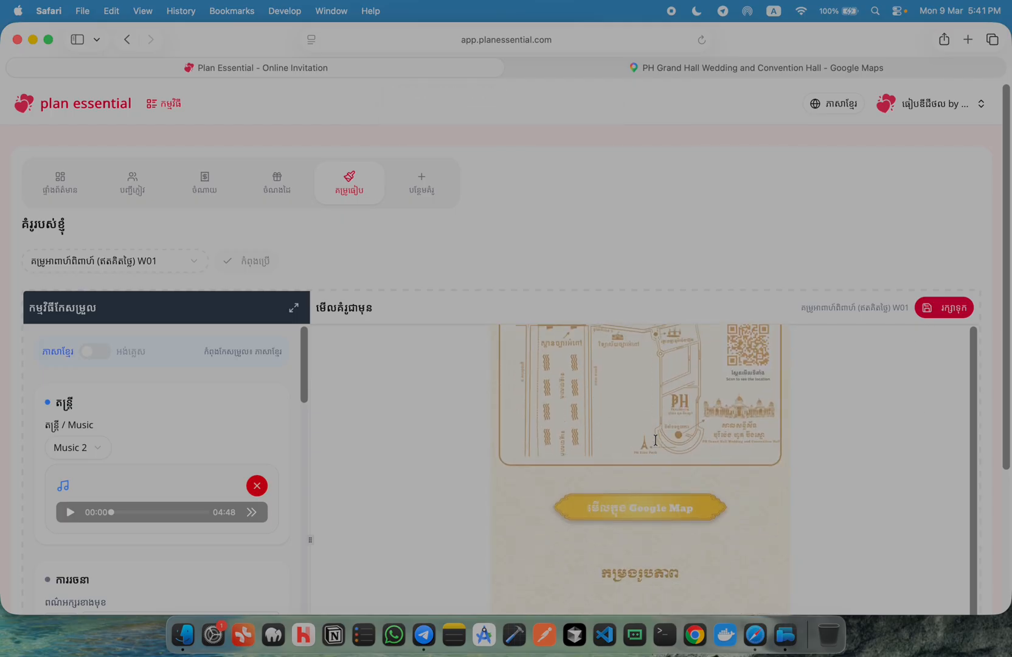
pyautogui.scroll(20, 656, 438)
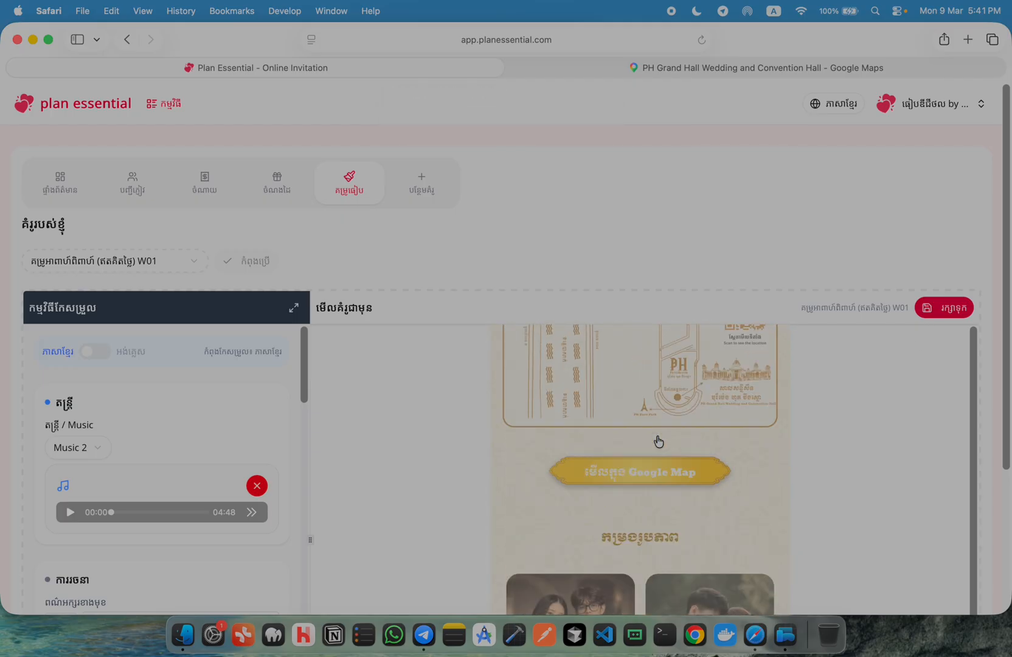
pyautogui.scroll(5, 651, 434)
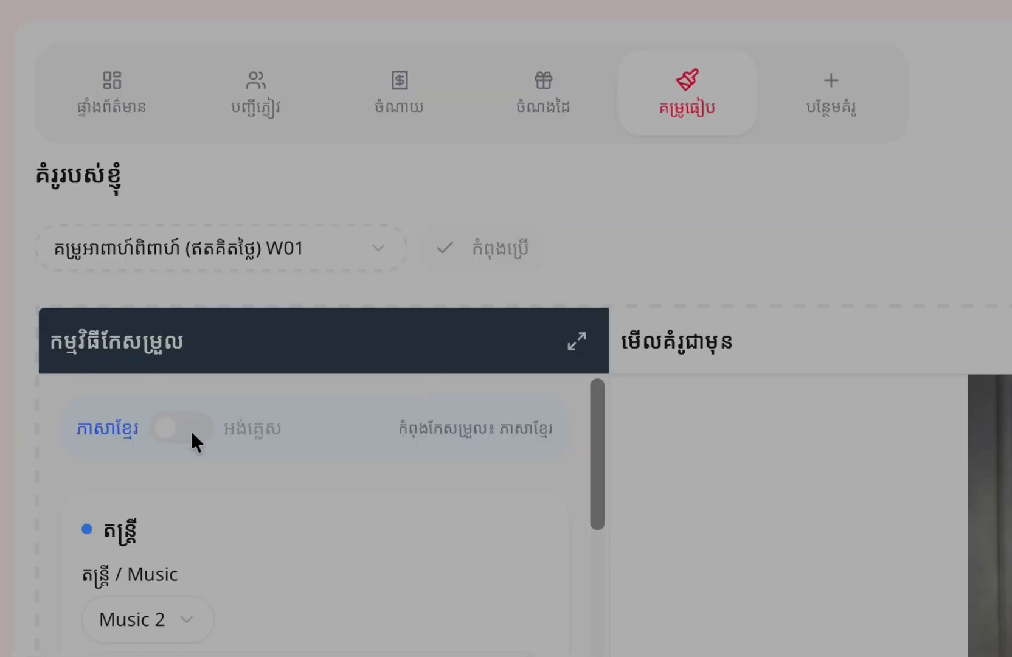
# Switch the editor to English and scroll through the English fields and preview
pyautogui.click(198, 432)
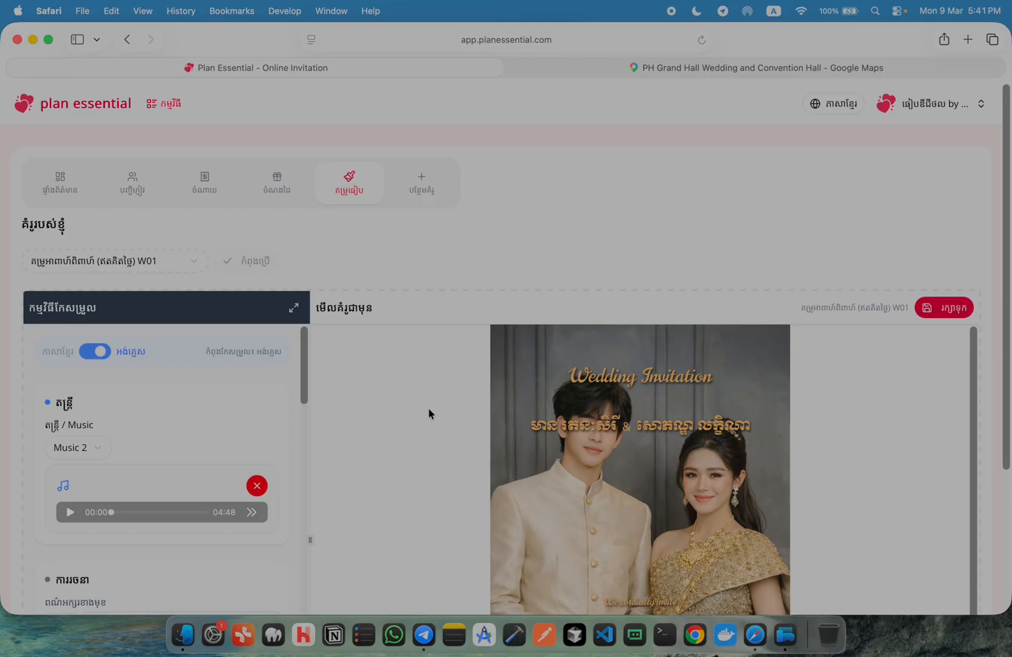
pyautogui.scroll(-6, 399, 645)
pyautogui.scroll(-10, 206, 463)
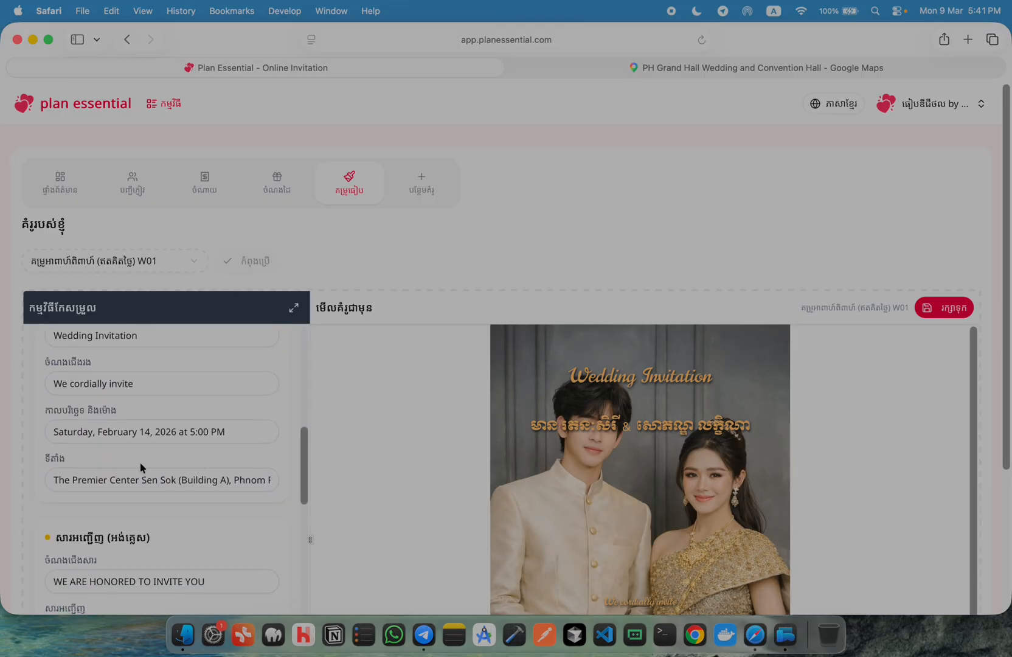
pyautogui.scroll(-15, 179, 477)
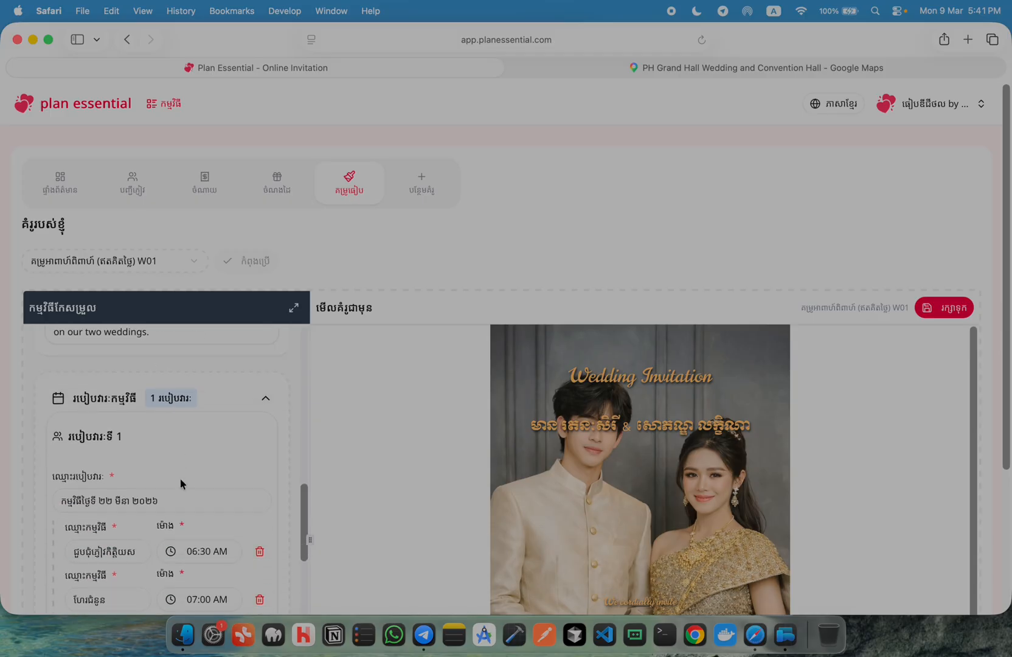
pyautogui.scroll(-3, 183, 484)
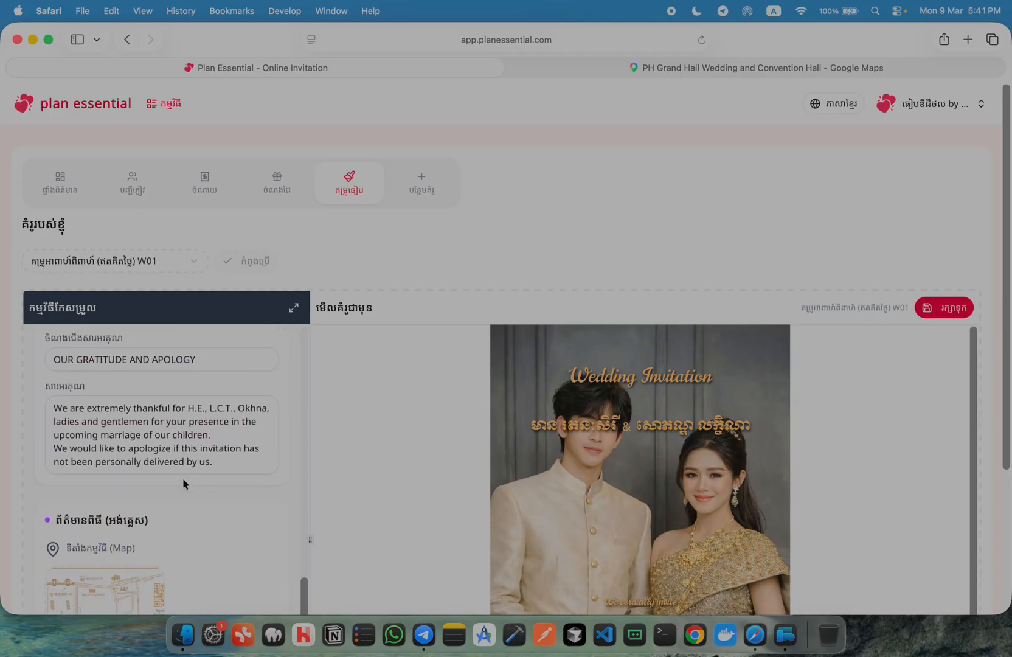
pyautogui.scroll(-14, 219, 493)
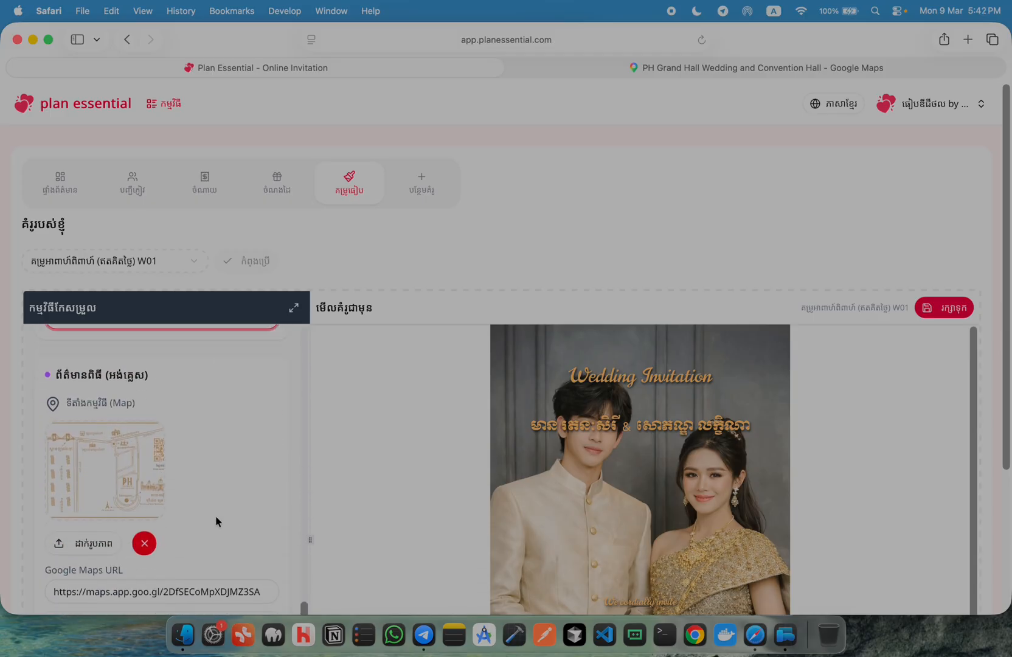
pyautogui.scroll(-2, 218, 520)
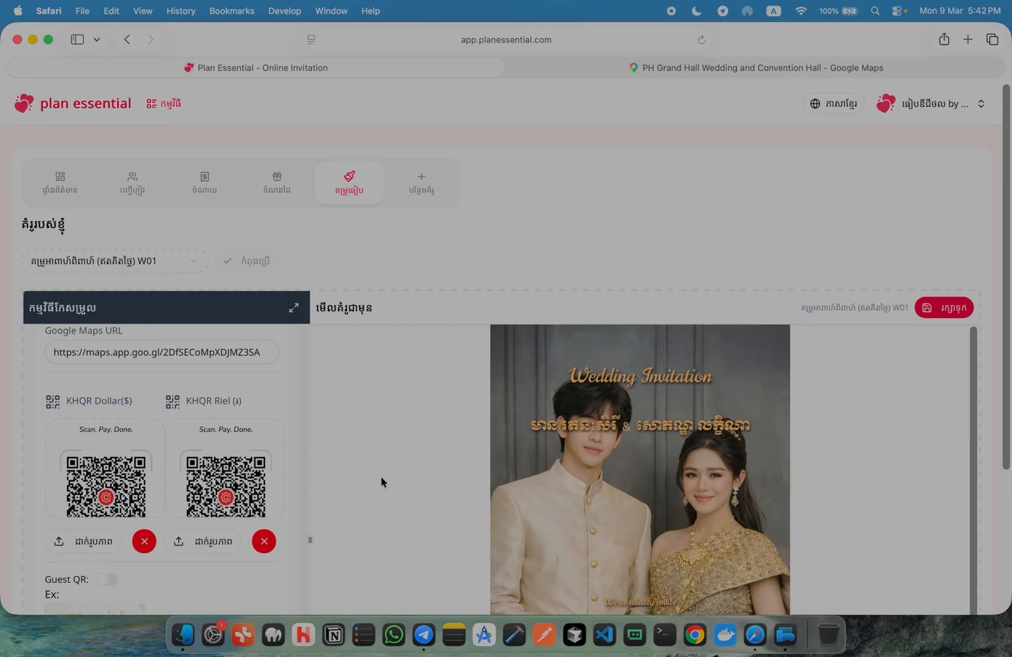
pyautogui.scroll(-10, 219, 464)
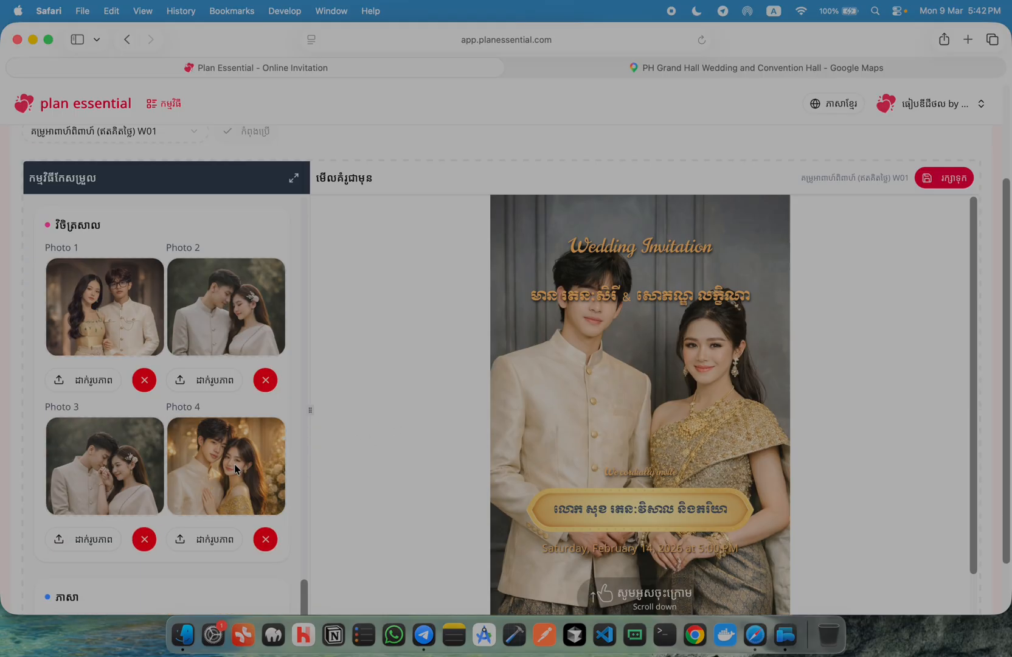
# Review the schedule, venue details and four-photo gallery, highlighting the guest name on the invitation
pyautogui.scroll(20, 236, 464)
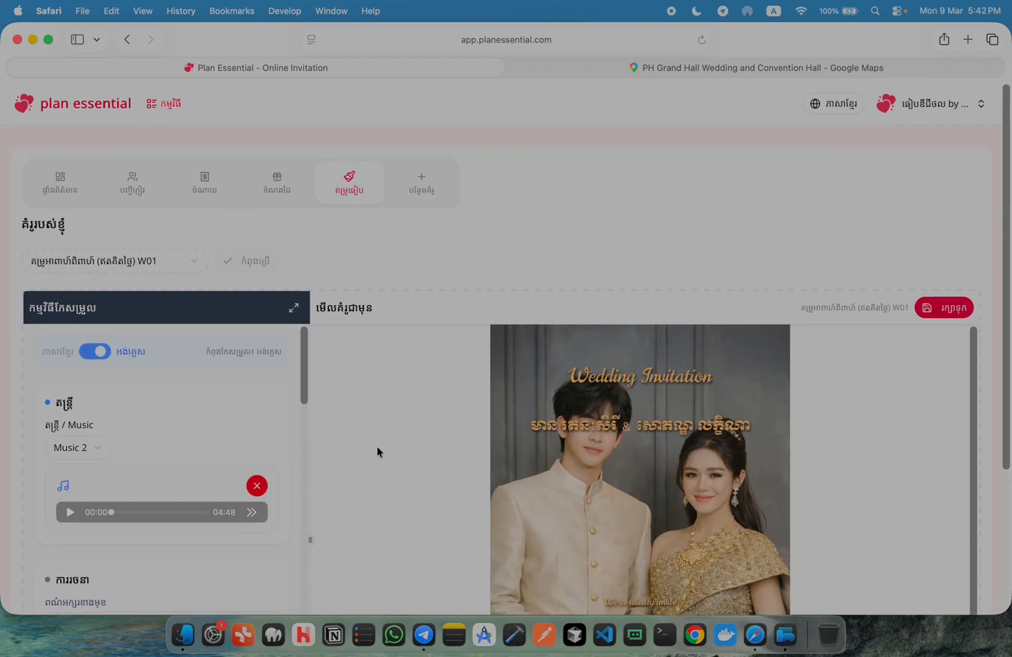
pyautogui.scroll(-3, 642, 178)
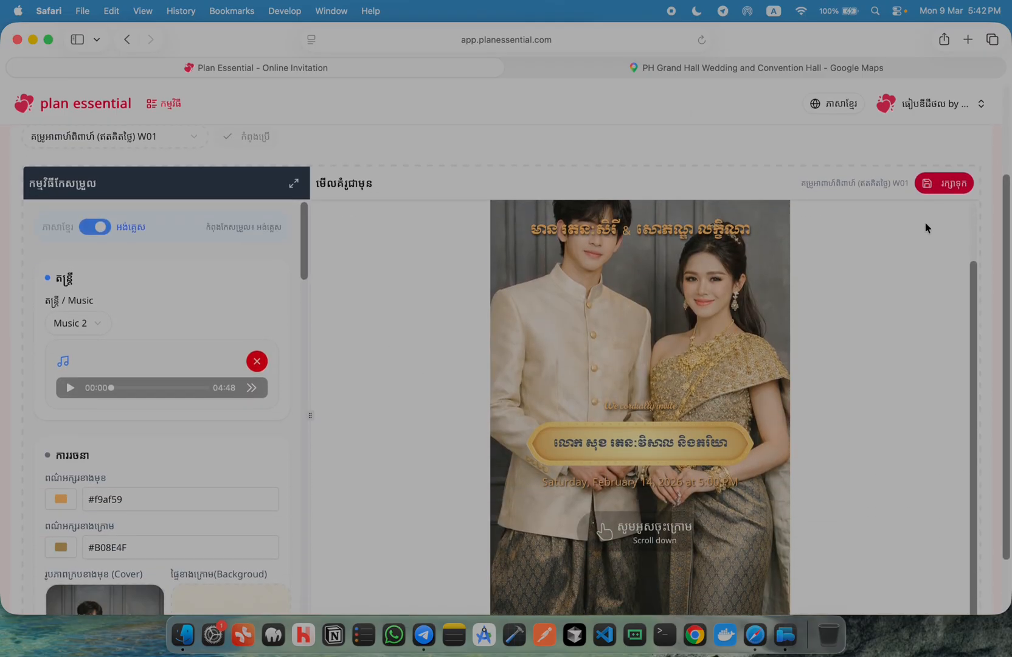
pyautogui.scroll(-1, 888, 326)
pyautogui.scroll(1, 888, 327)
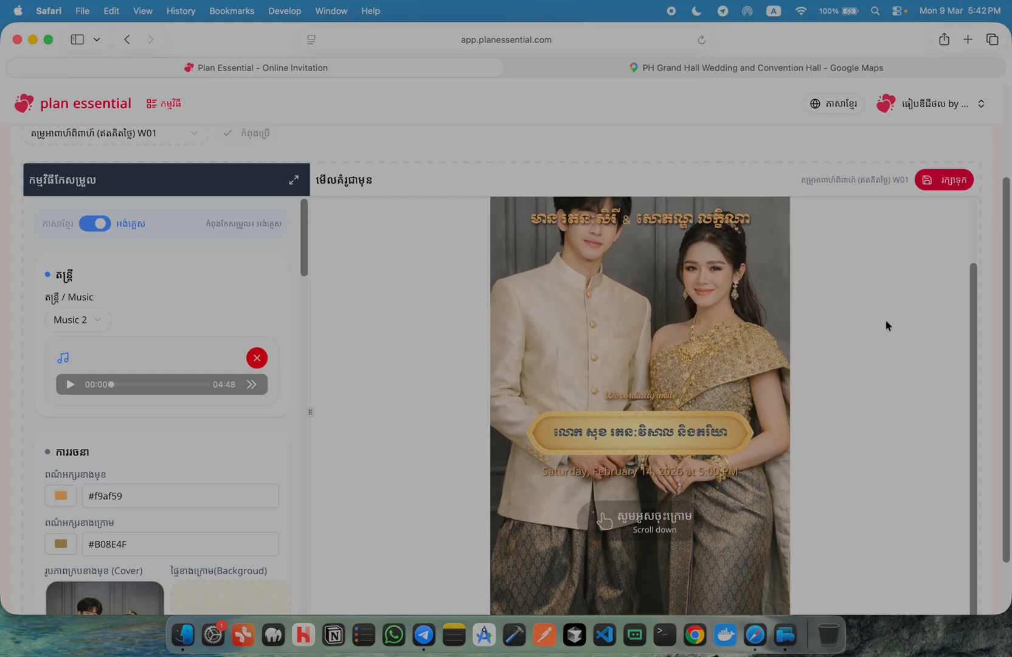
pyautogui.scroll(1, 888, 326)
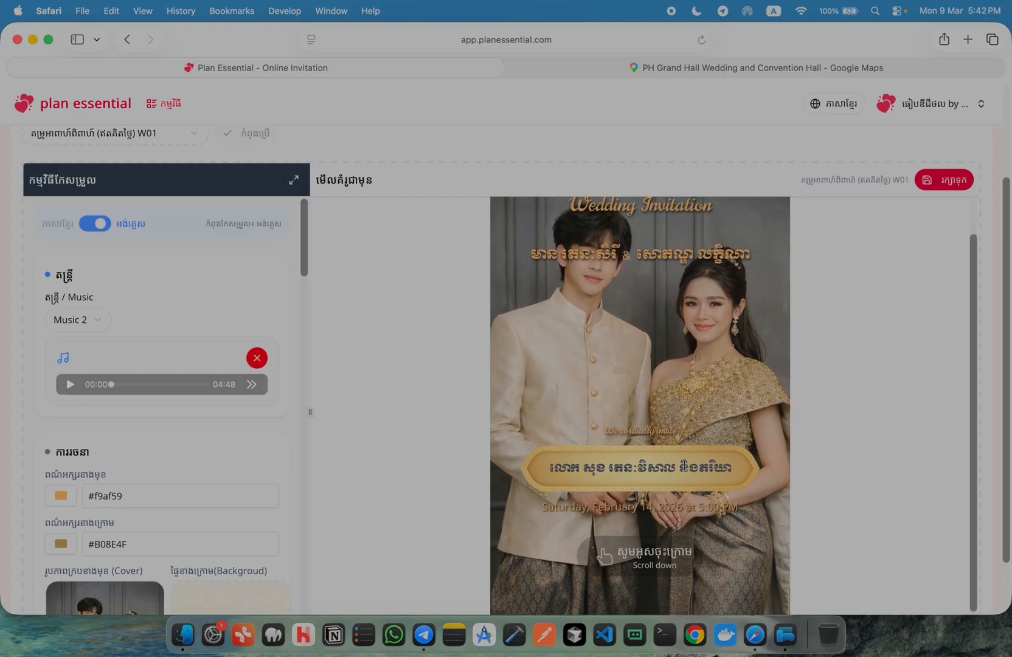
pyautogui.scroll(-5, 657, 367)
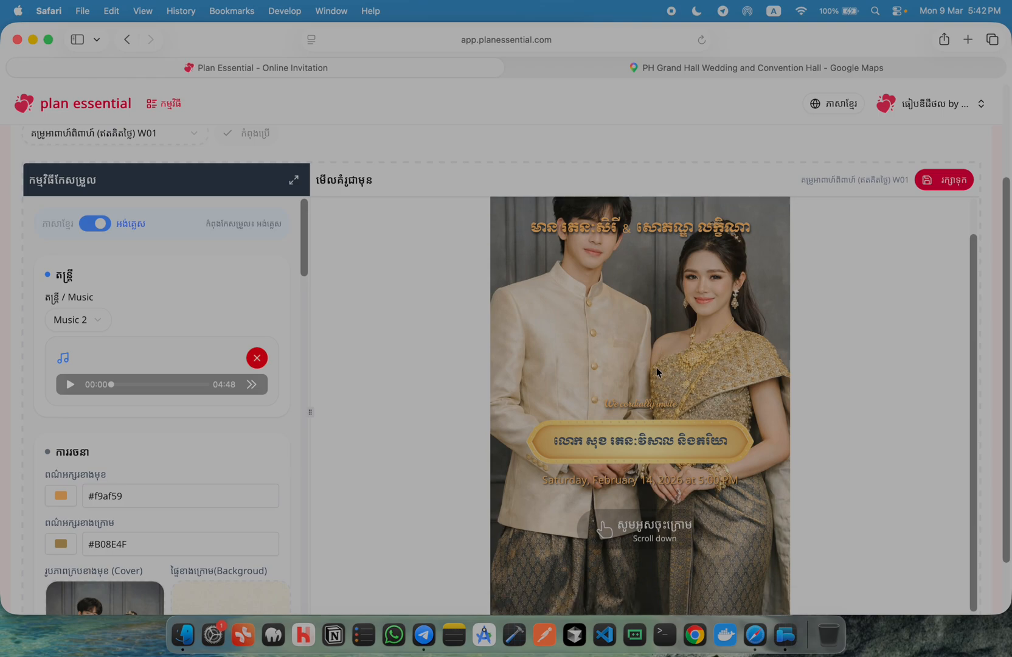
pyautogui.scroll(-10, 648, 361)
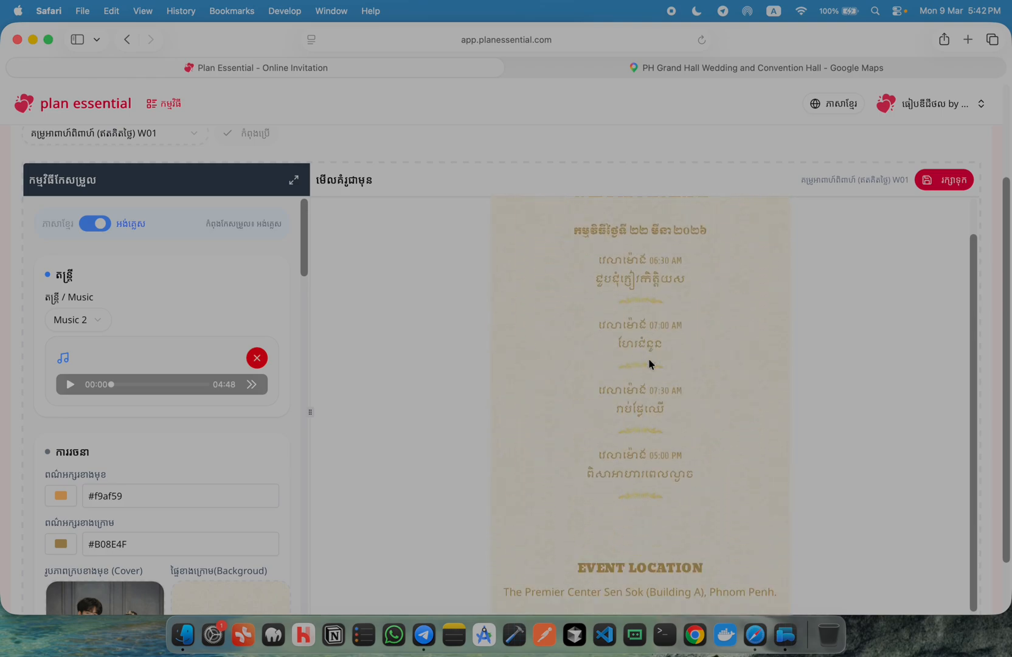
pyautogui.scroll(-10, 701, 409)
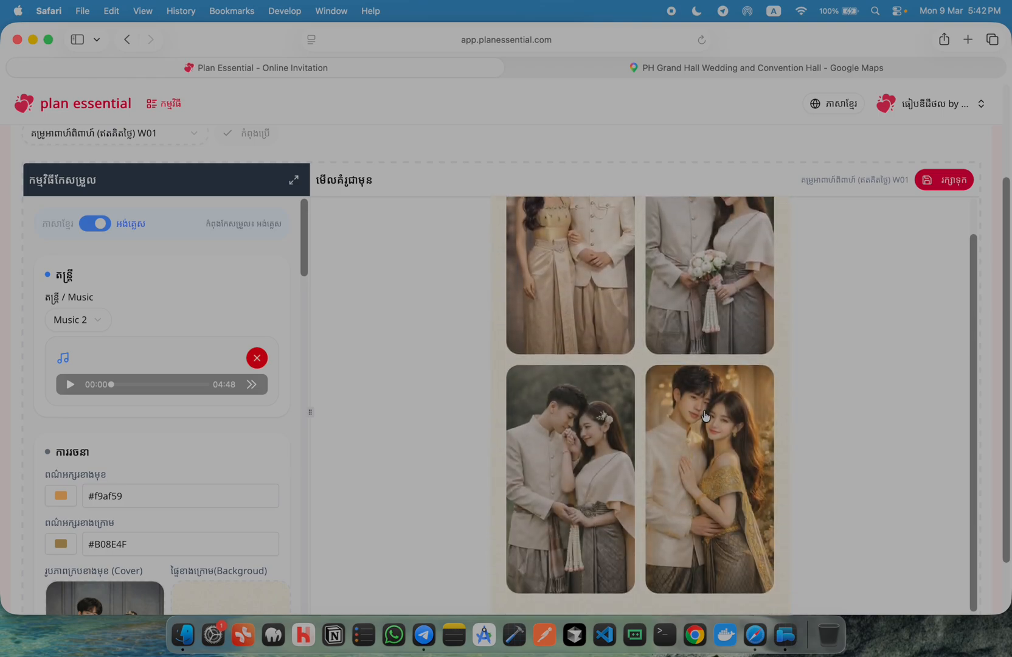
pyautogui.scroll(20, 704, 413)
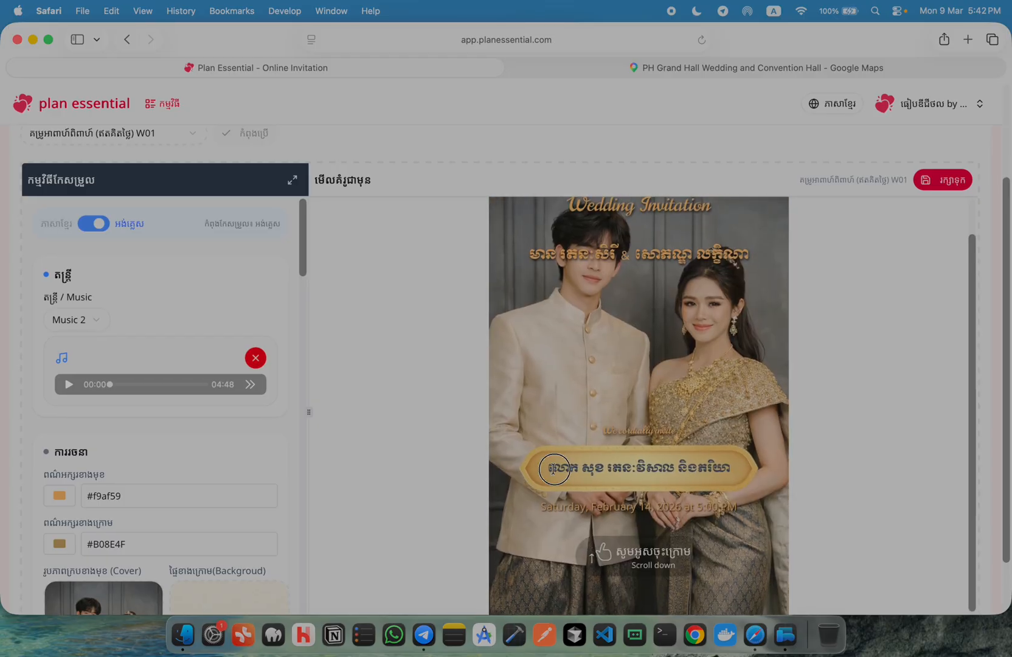
pyautogui.moveTo(549, 468); pyautogui.dragTo(734, 468)
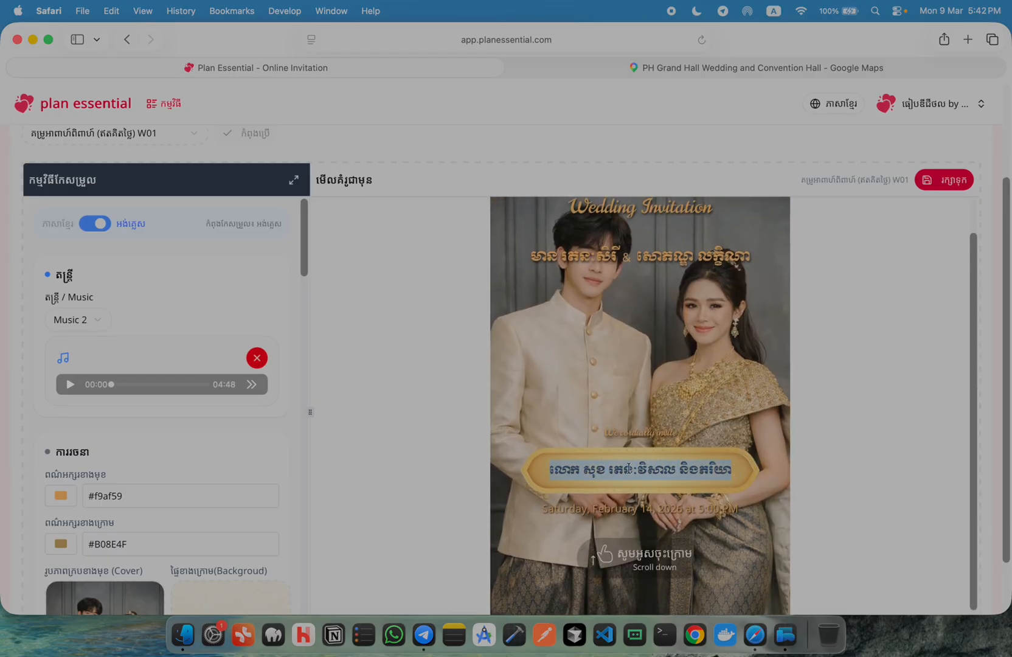
pyautogui.scroll(5, 341, 408)
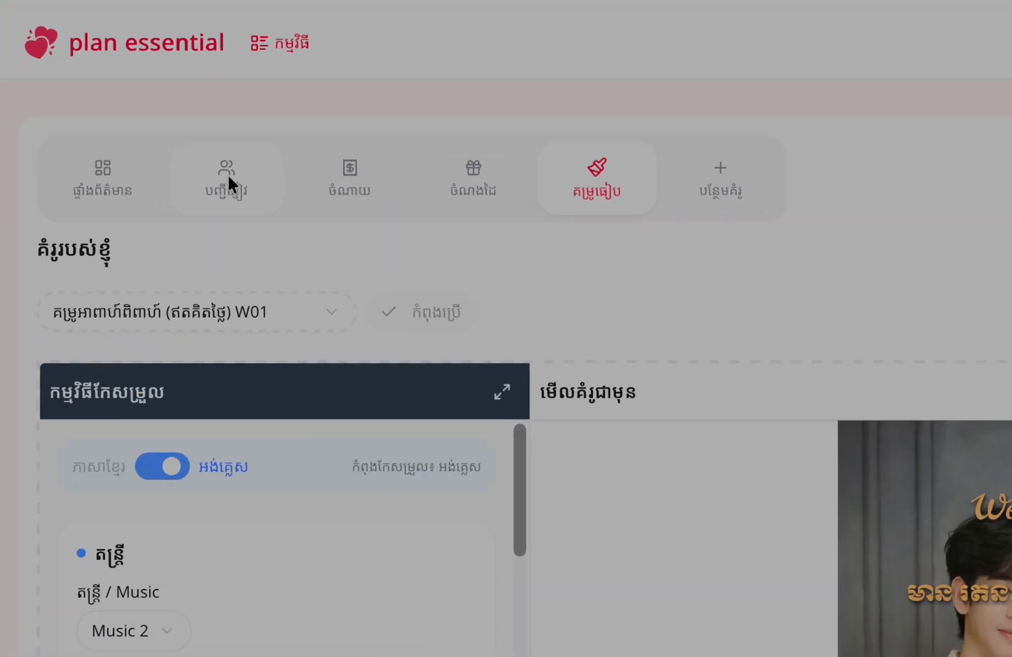
# Open the guest list and enter the first guest's name in a new guest form
pyautogui.click(133, 187)
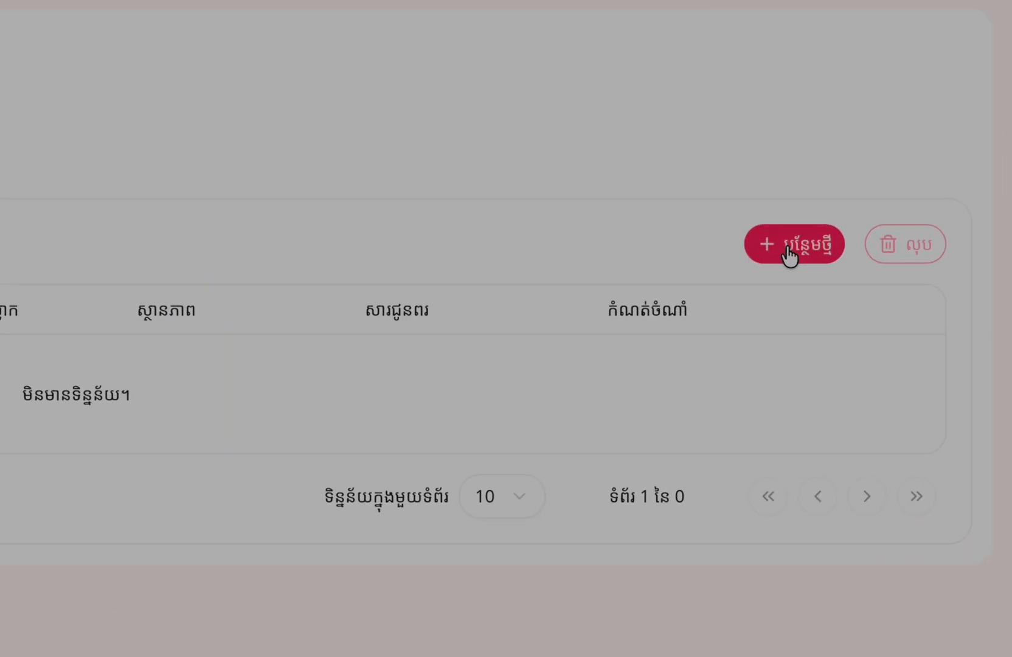
pyautogui.click(789, 255)
pyautogui.click(207, 291)
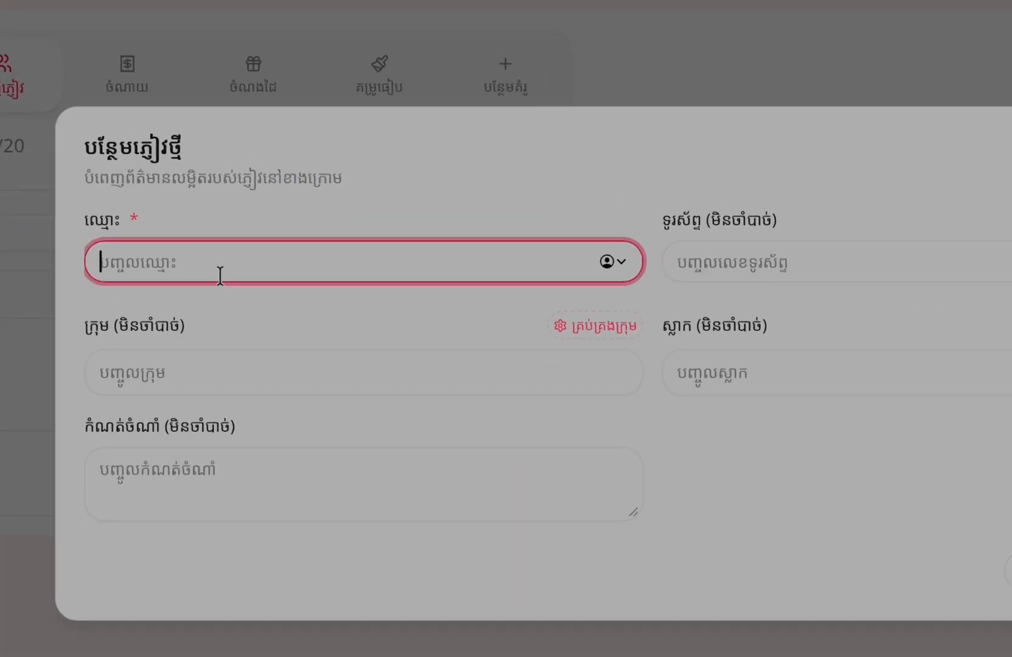
pyautogui.write('ោ')
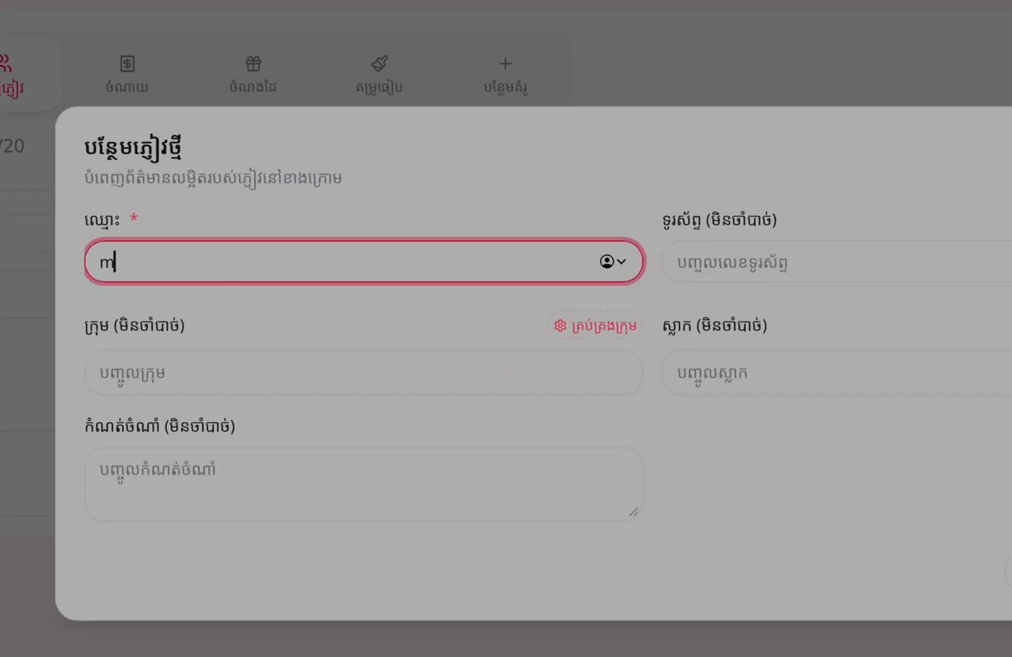
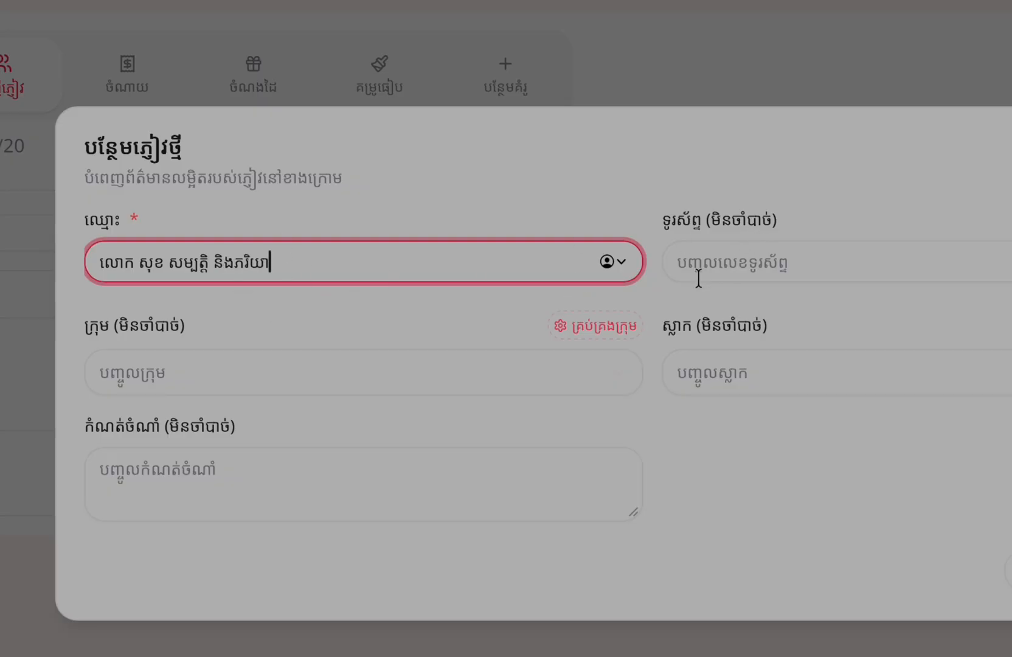
# Look through the guest group choices and group management without changing anything
pyautogui.click(157, 366)
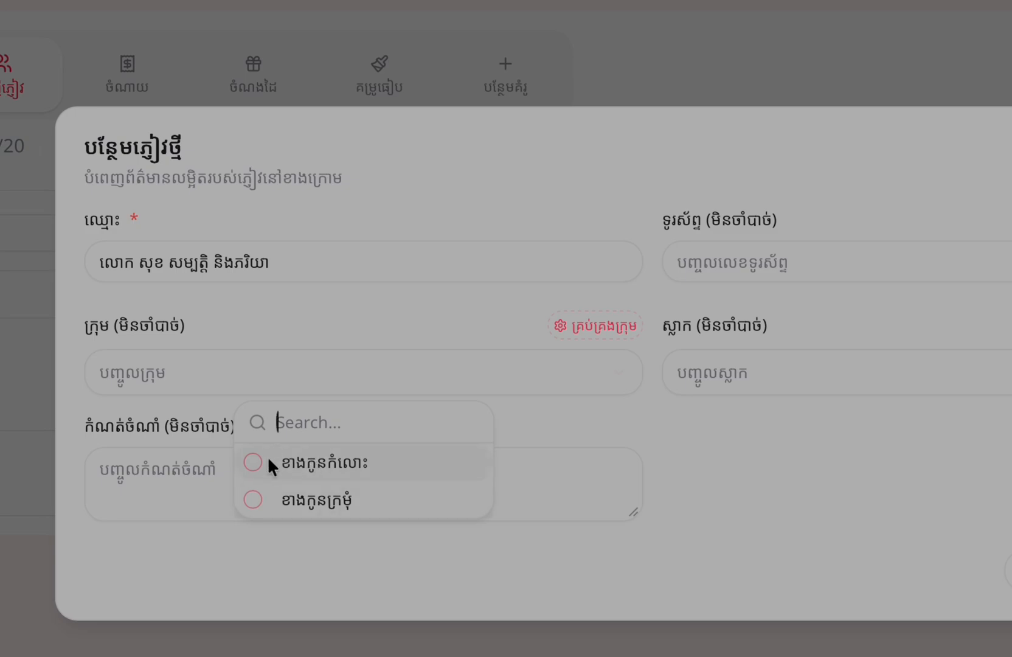
pyautogui.click(718, 447)
pyautogui.click(296, 388)
pyautogui.click(587, 338)
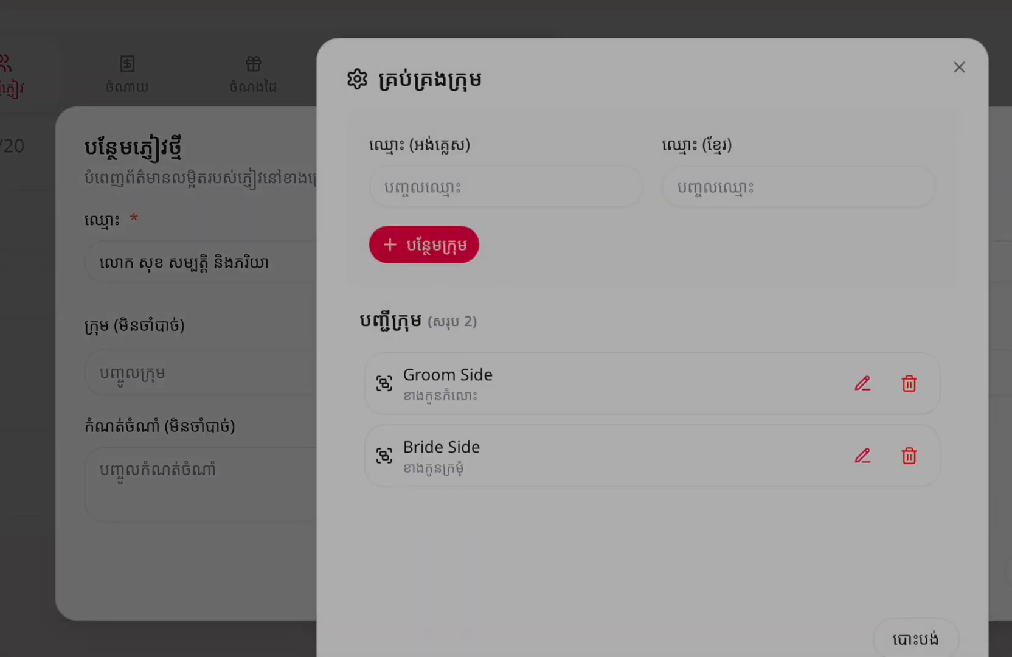
pyautogui.click(916, 641)
pyautogui.click(266, 368)
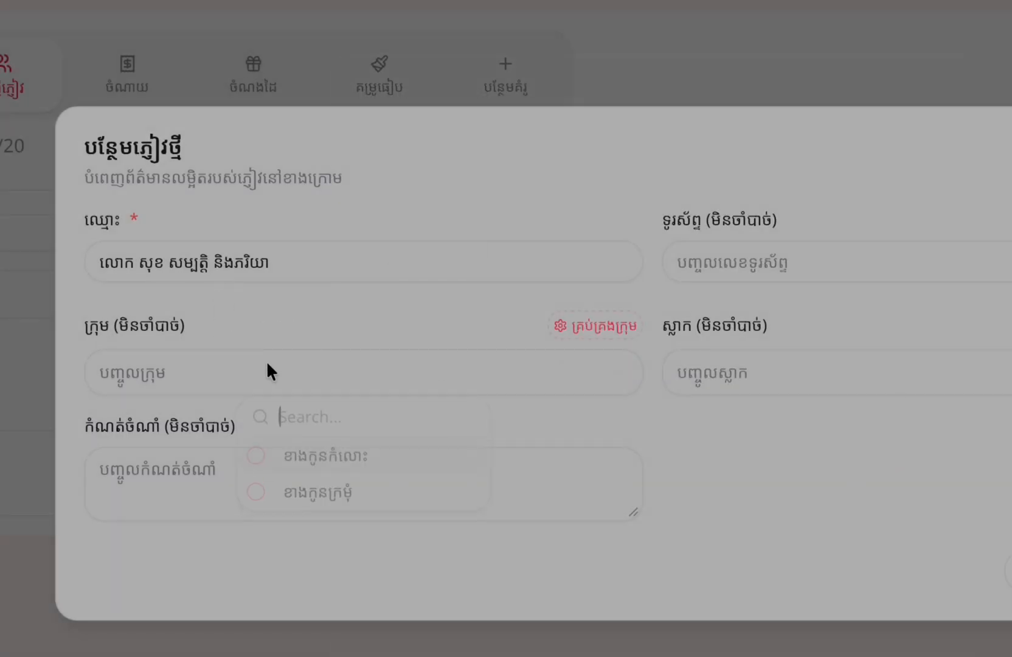
pyautogui.click(101, 418)
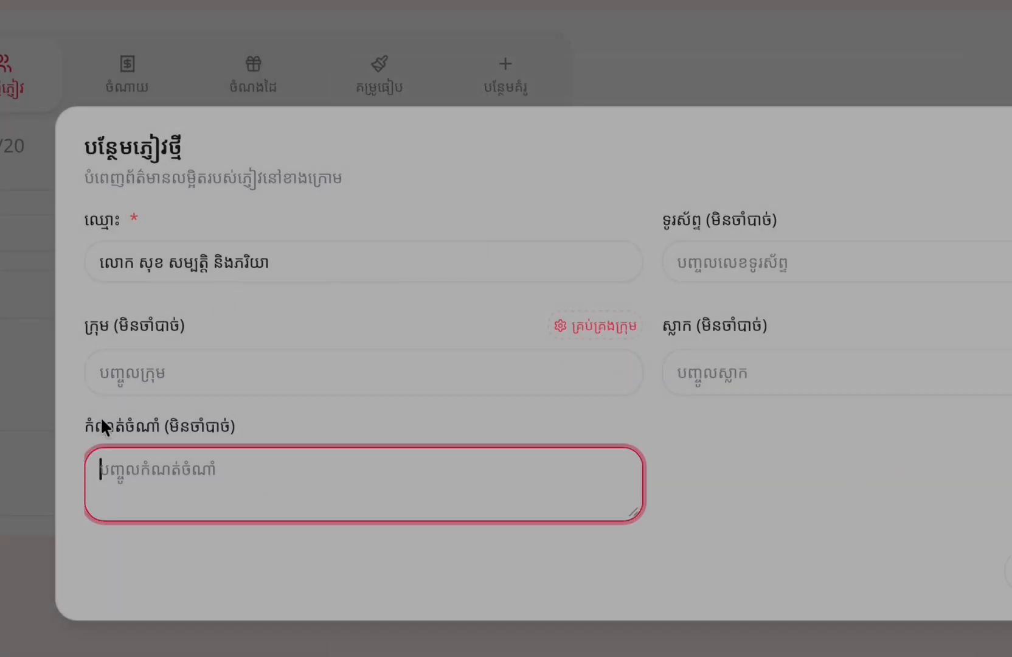
# Leave the guest's group and tag empty and create the first guest
pyautogui.tripleClick(268, 267)
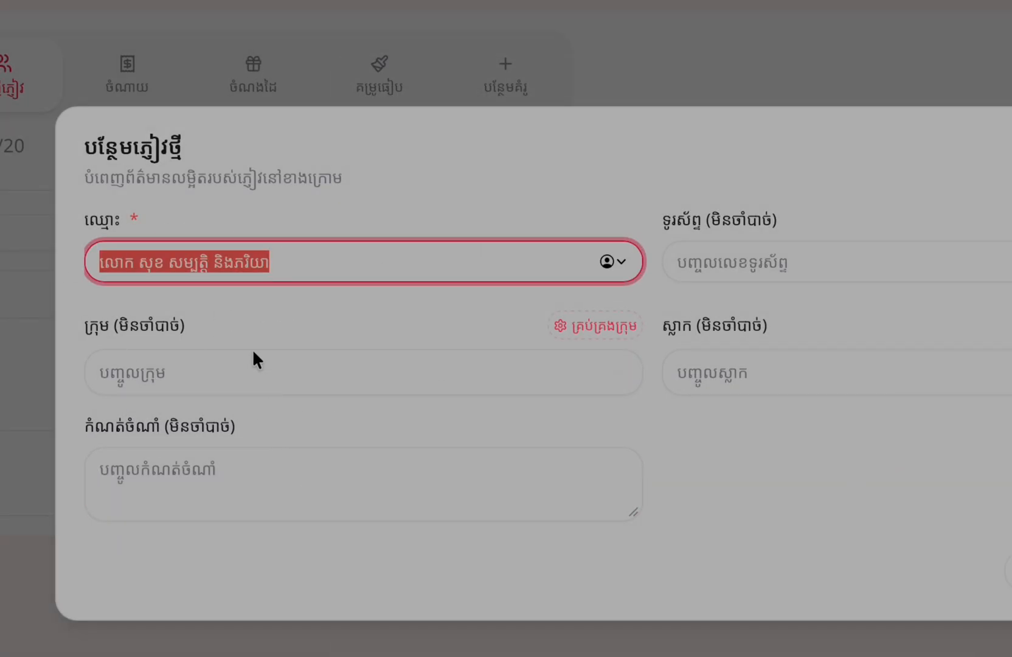
pyautogui.click(141, 370)
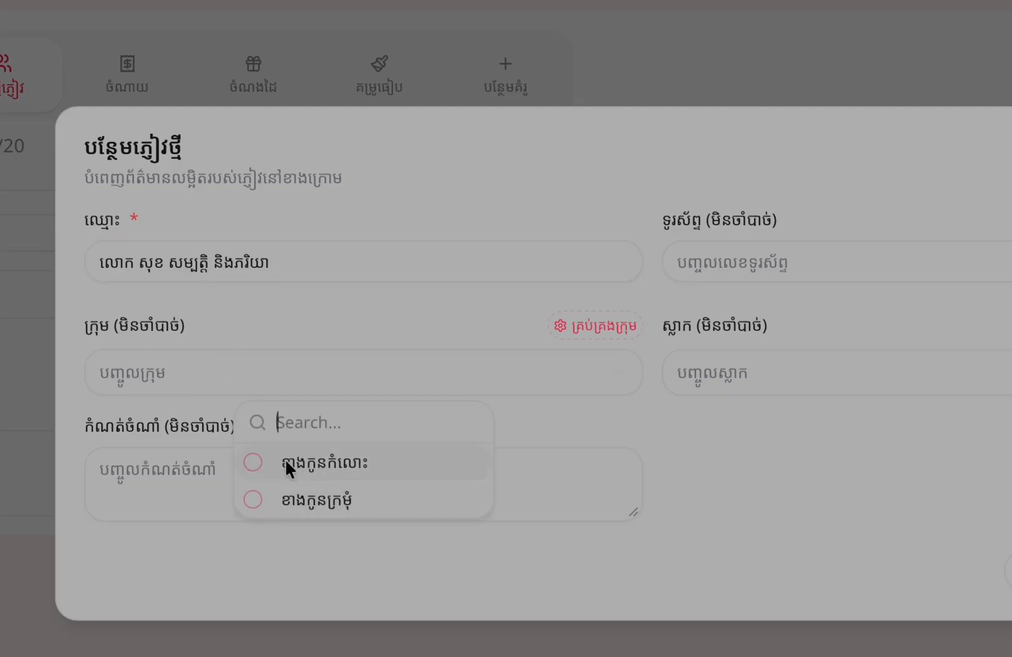
pyautogui.press('Down')
pyautogui.click(719, 485)
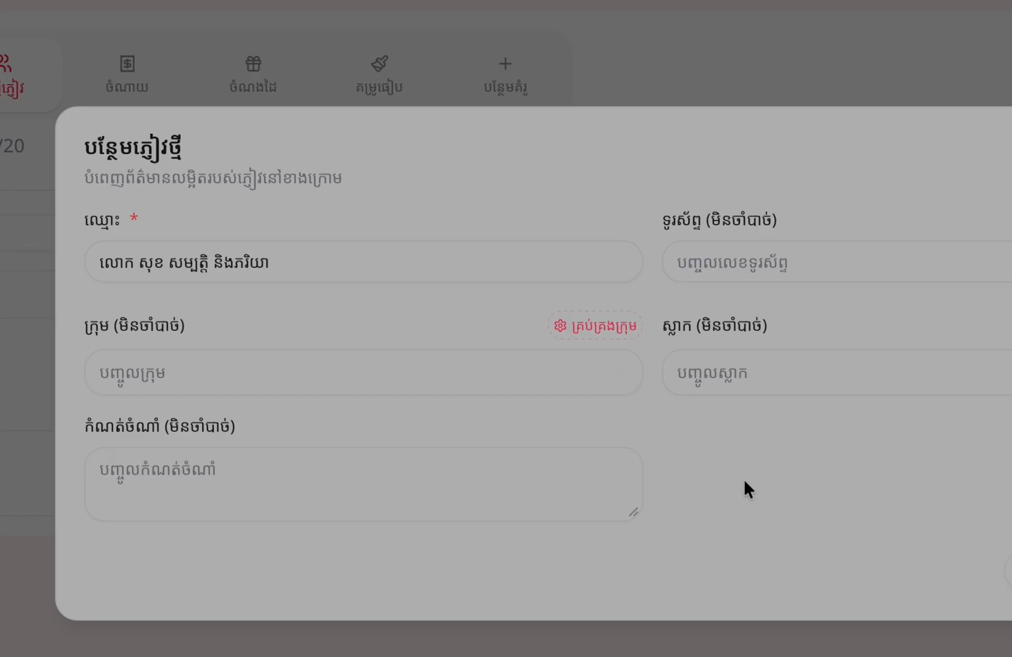
pyautogui.click(702, 370)
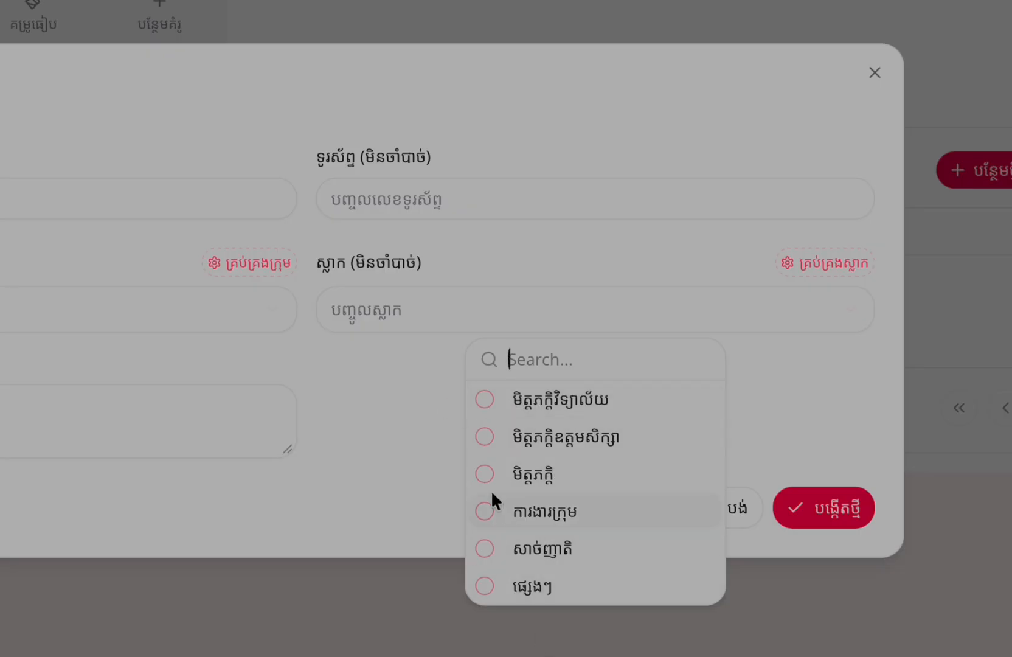
pyautogui.click(346, 453)
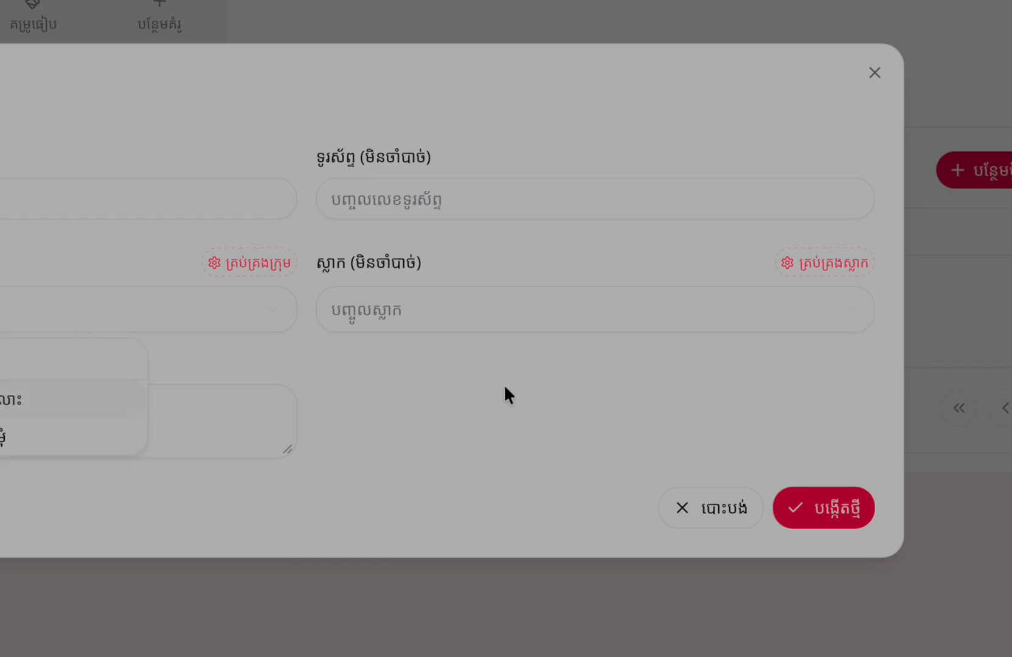
pyautogui.click(817, 514)
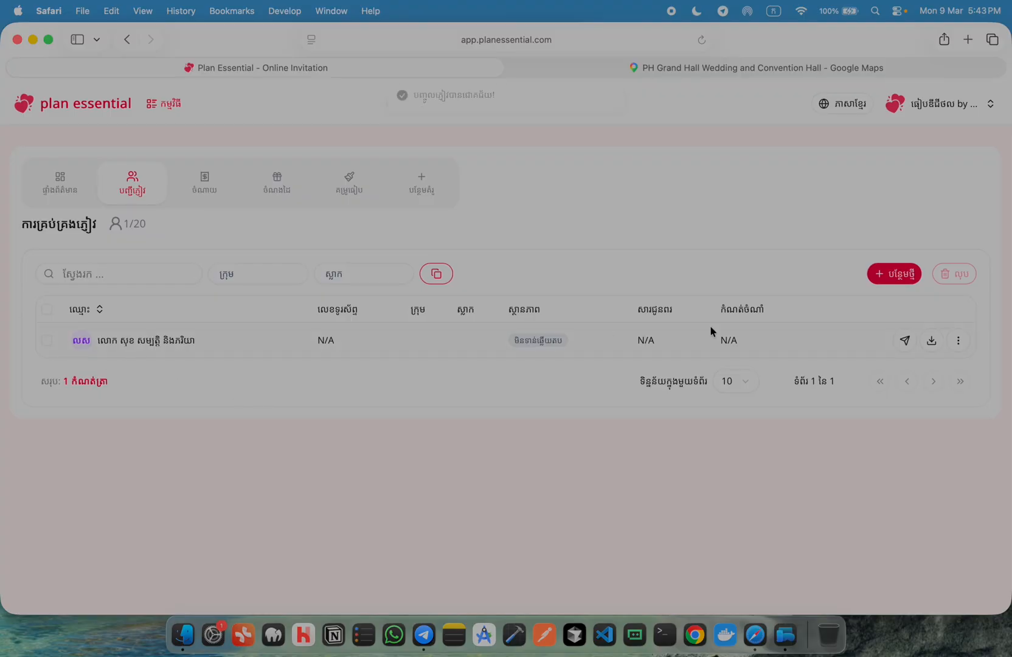
# Create a second guest entry with only the guest's name filled in
pyautogui.click(902, 273)
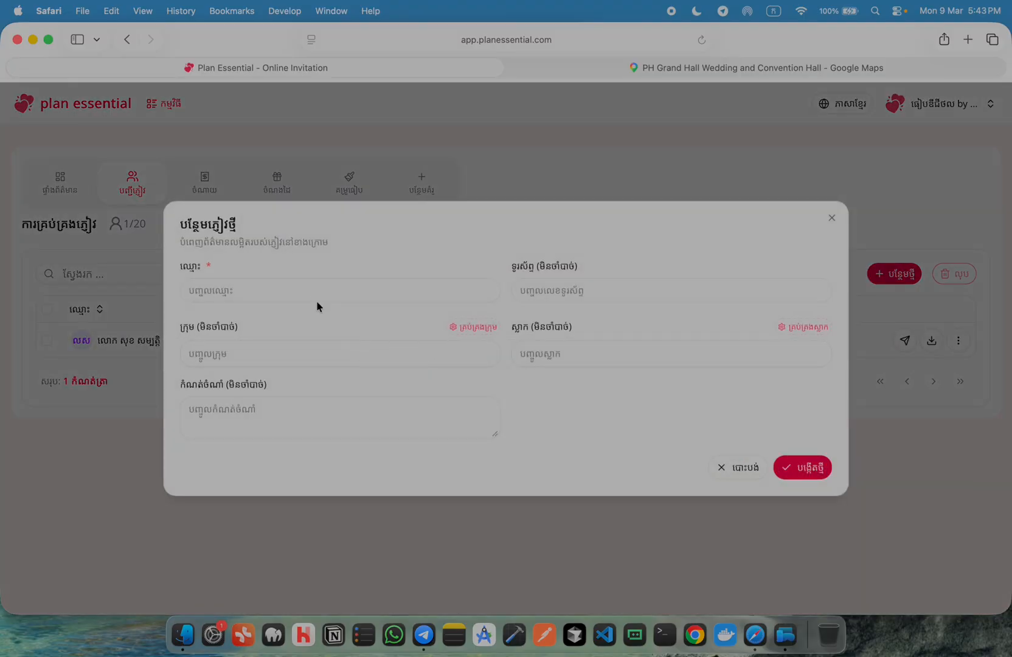
pyautogui.click(306, 284)
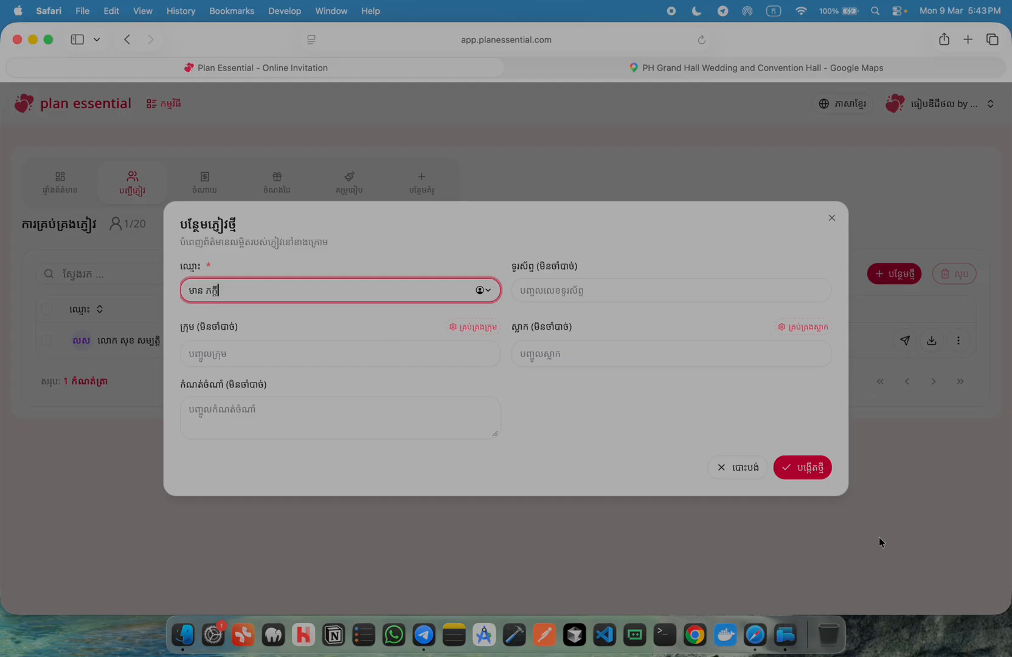
pyautogui.click(805, 469)
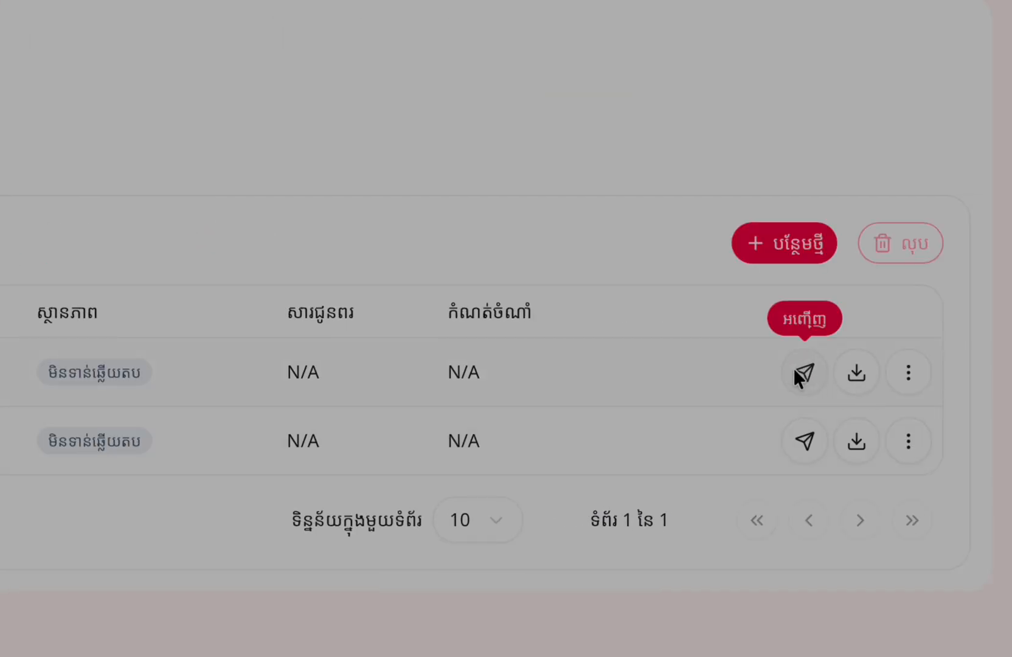
# Copy the top guest's whole invitation message and switch to Telegram
pyautogui.click(803, 371)
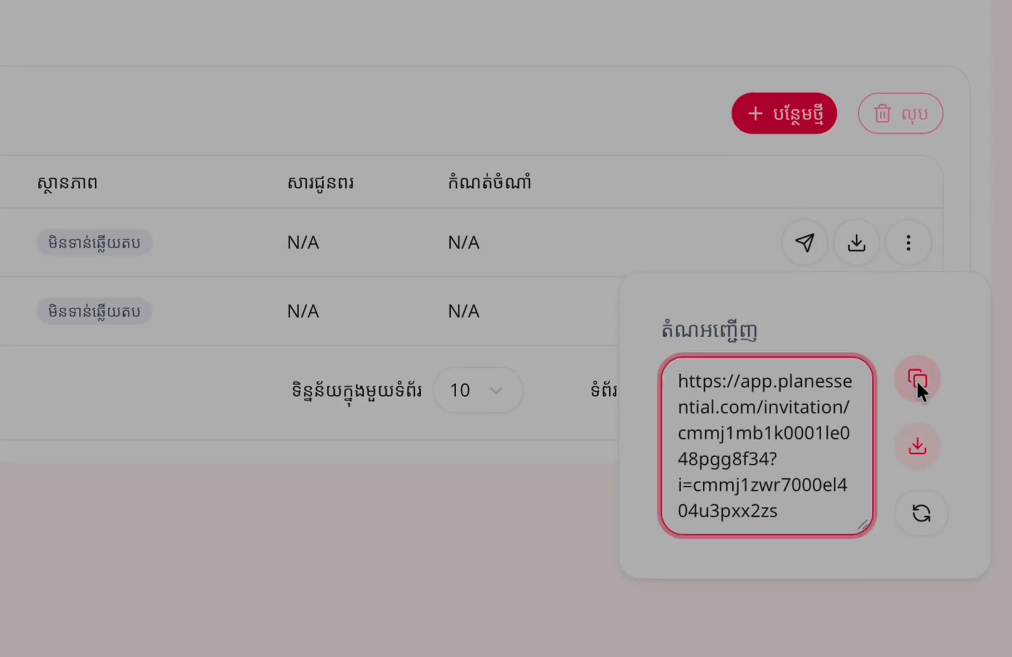
pyautogui.click(916, 380)
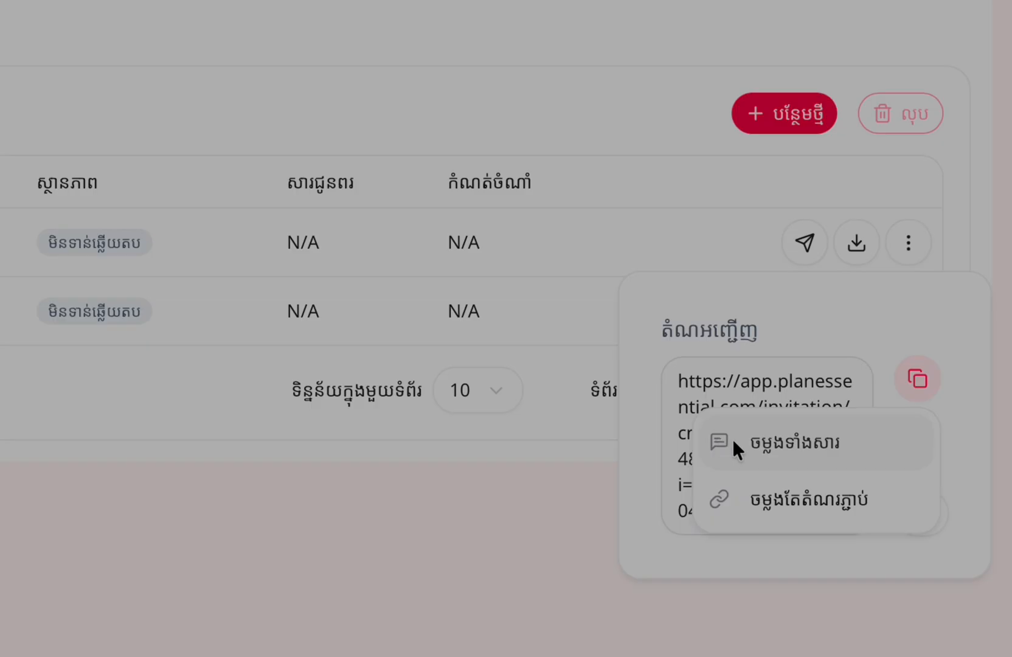
pyautogui.click(773, 502)
pyautogui.click(424, 633)
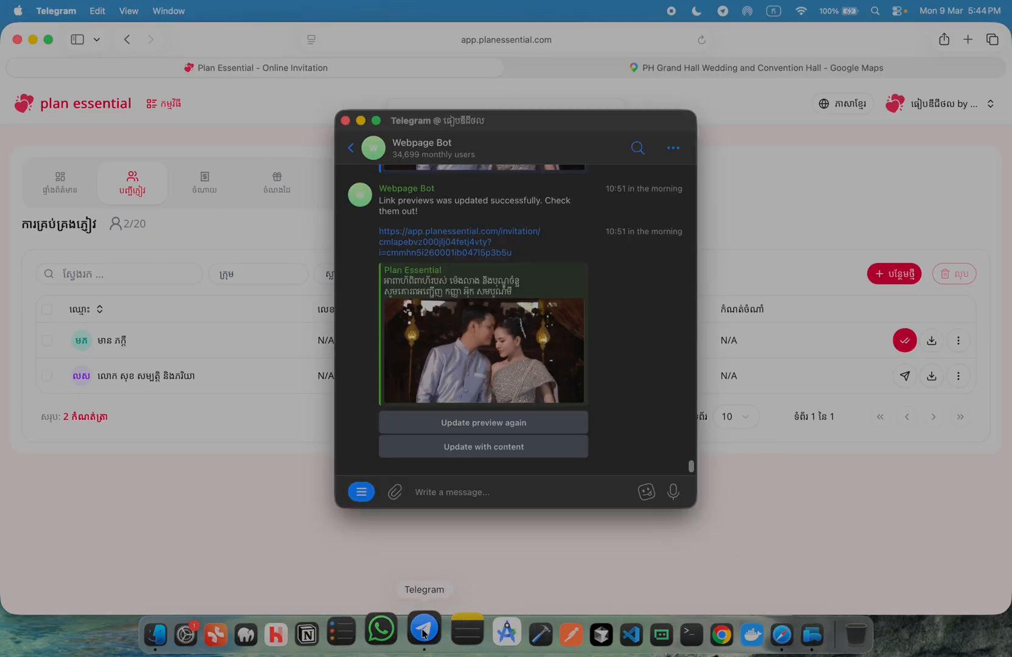
# Find Saved Messages by searching 'sa', paste and send the invitation link, then return to Safari
pyautogui.click(352, 147)
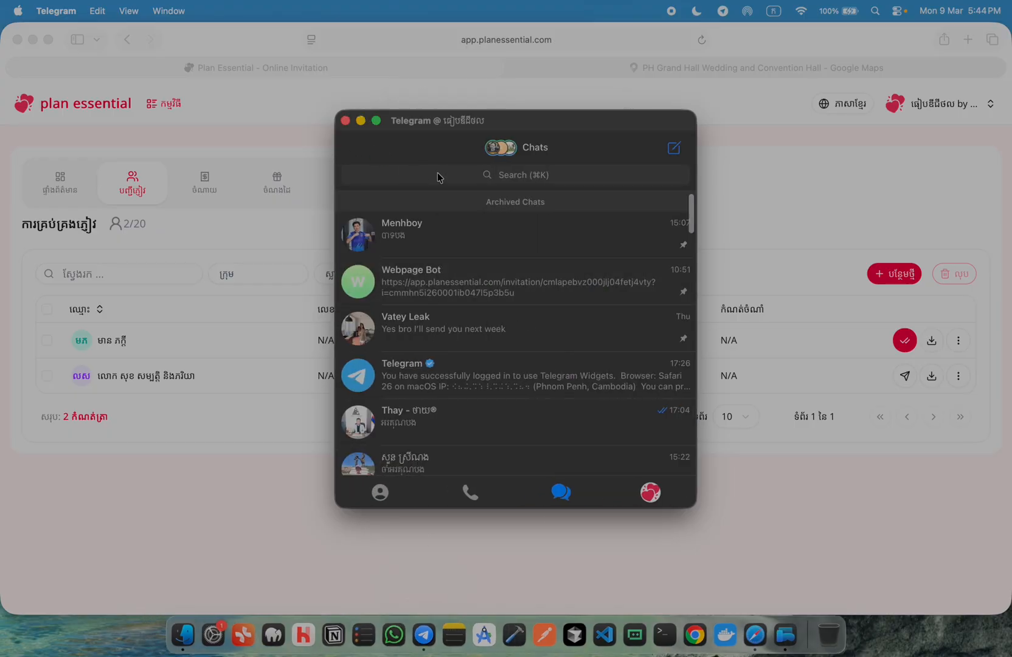
pyautogui.click(437, 176)
pyautogui.write('sa')
pyautogui.click(420, 239)
pyautogui.press('super+v')
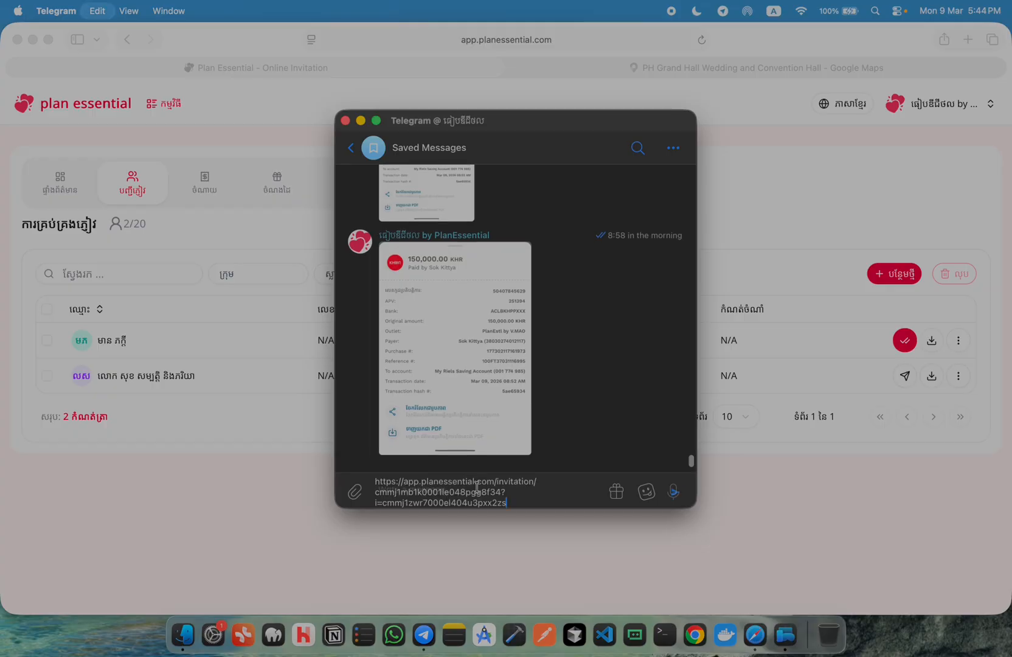
pyautogui.press('Return')
pyautogui.moveTo(632, 496)
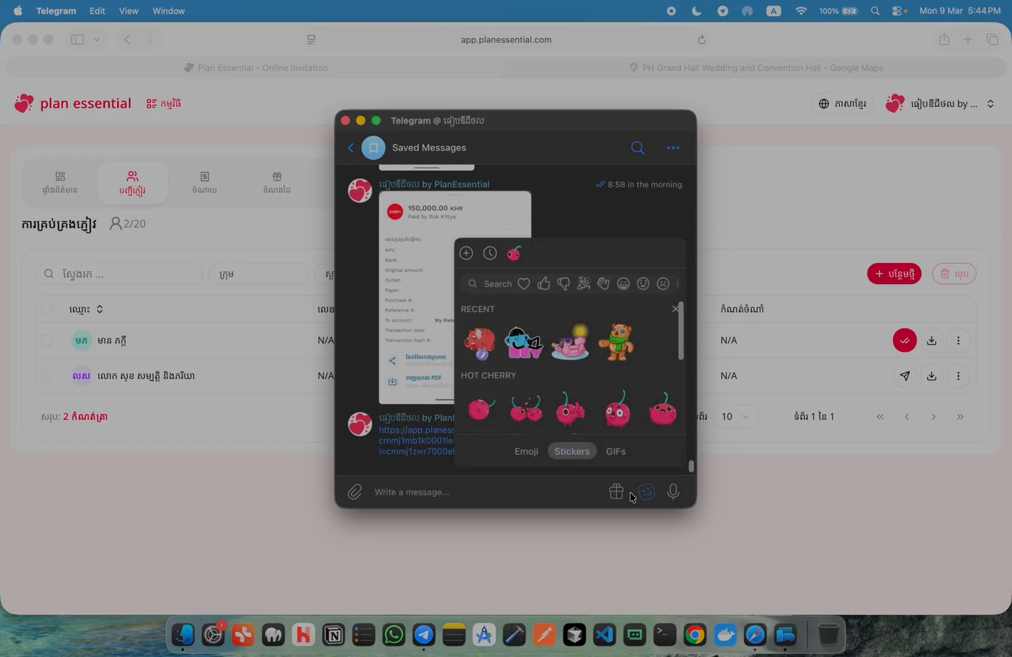
pyautogui.click(246, 318)
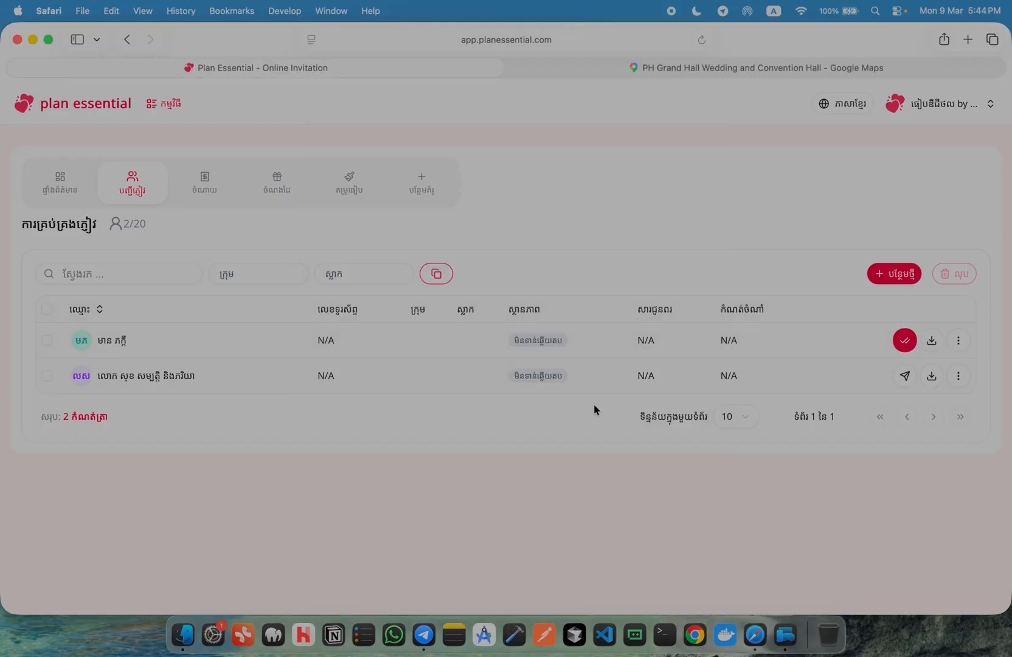
# Copy the first guest's full invitation message with link once more, then bring Telegram forward
pyautogui.click(904, 339)
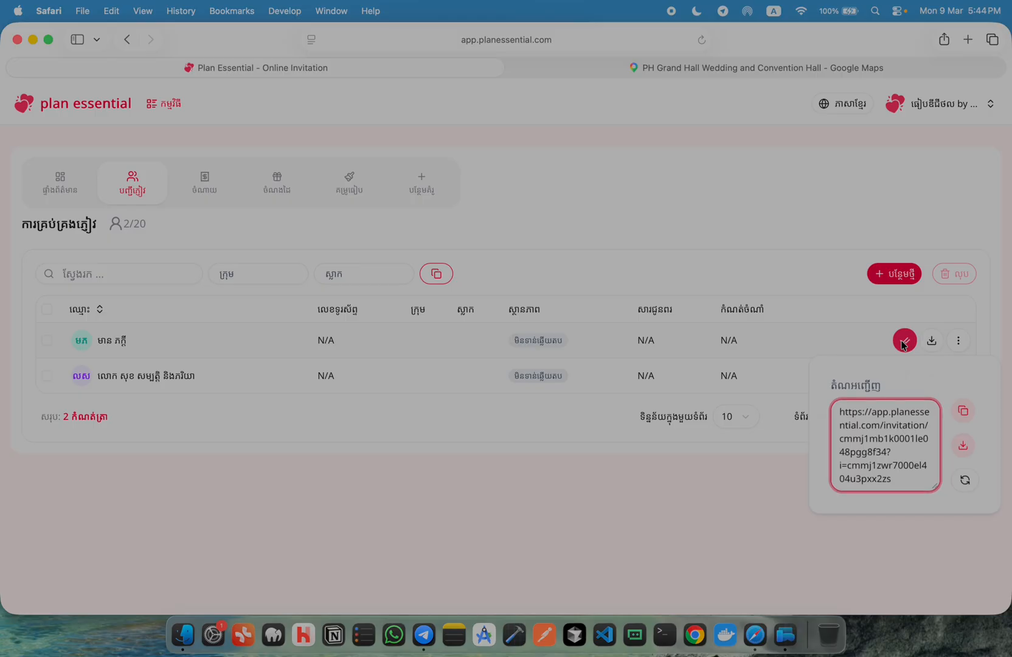
pyautogui.click(964, 415)
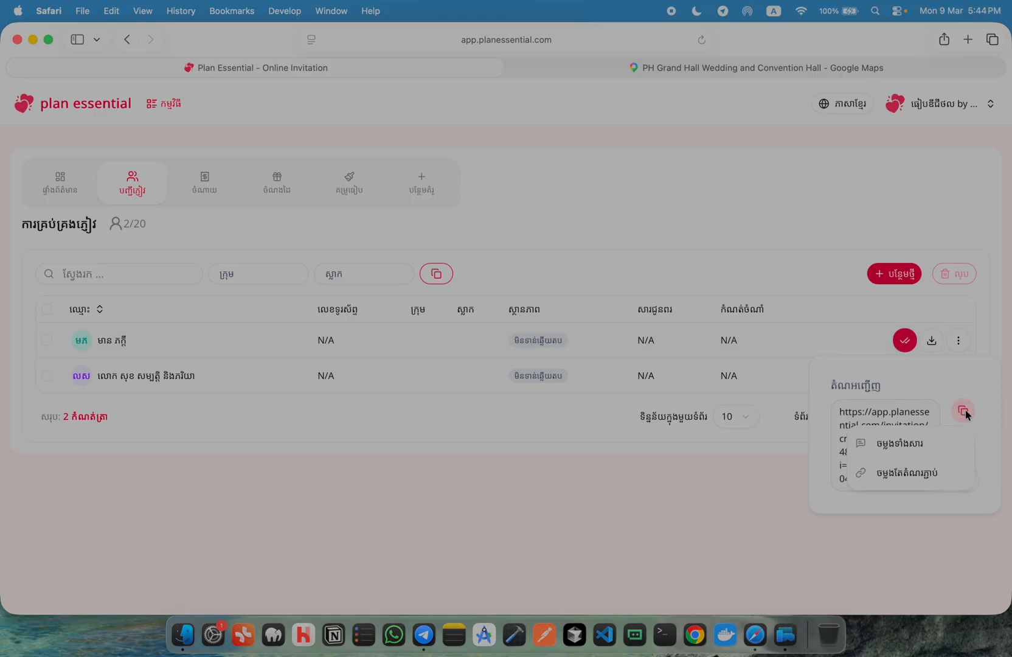
pyautogui.click(887, 443)
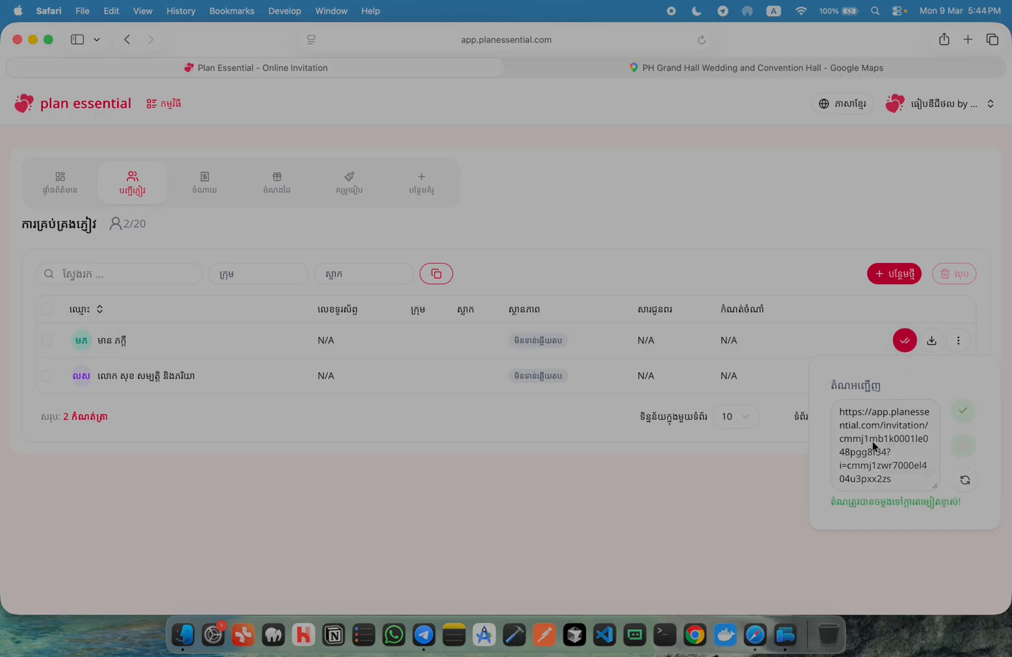
pyautogui.click(424, 636)
# Paste the full Khmer invitation message into the Saved Messages draft, review it, and return to Safari
pyautogui.press('super+v')
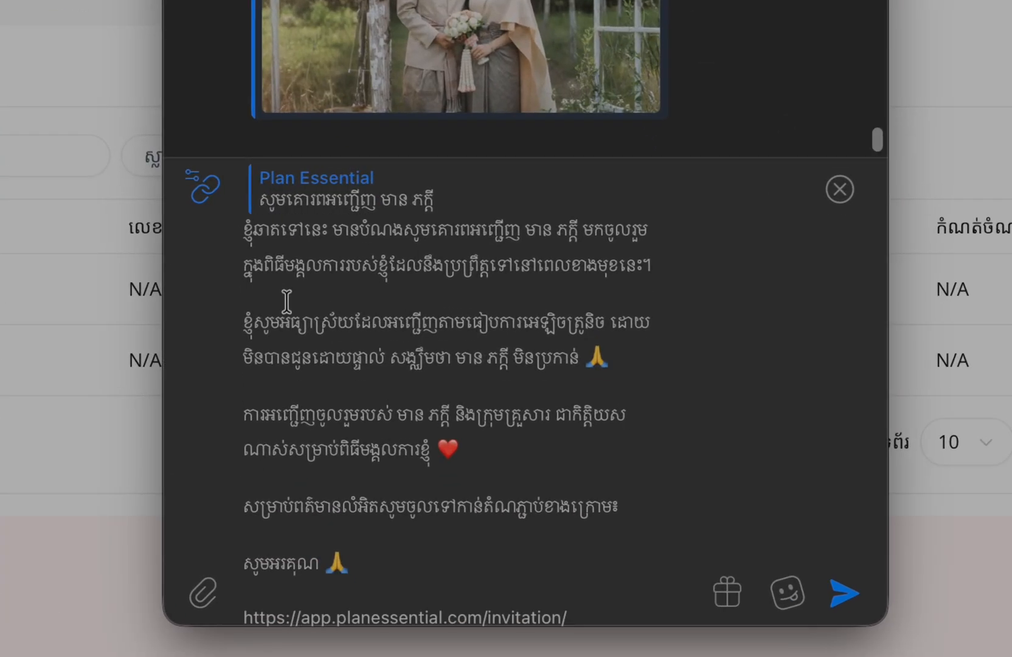
pyautogui.scroll(-1, 396, 345)
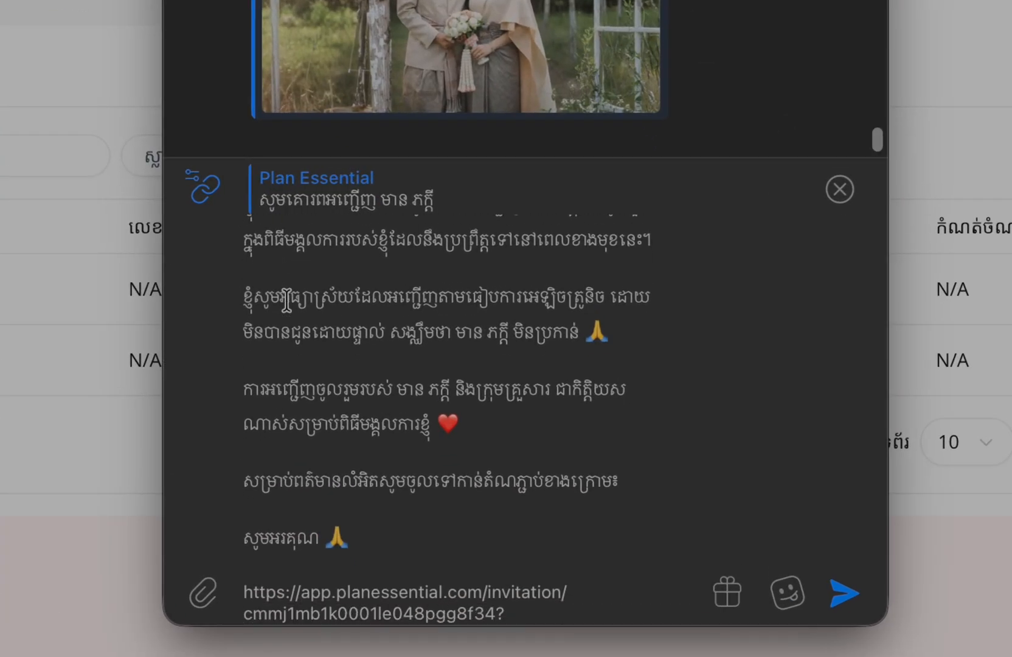
pyautogui.scroll(-2, 317, 331)
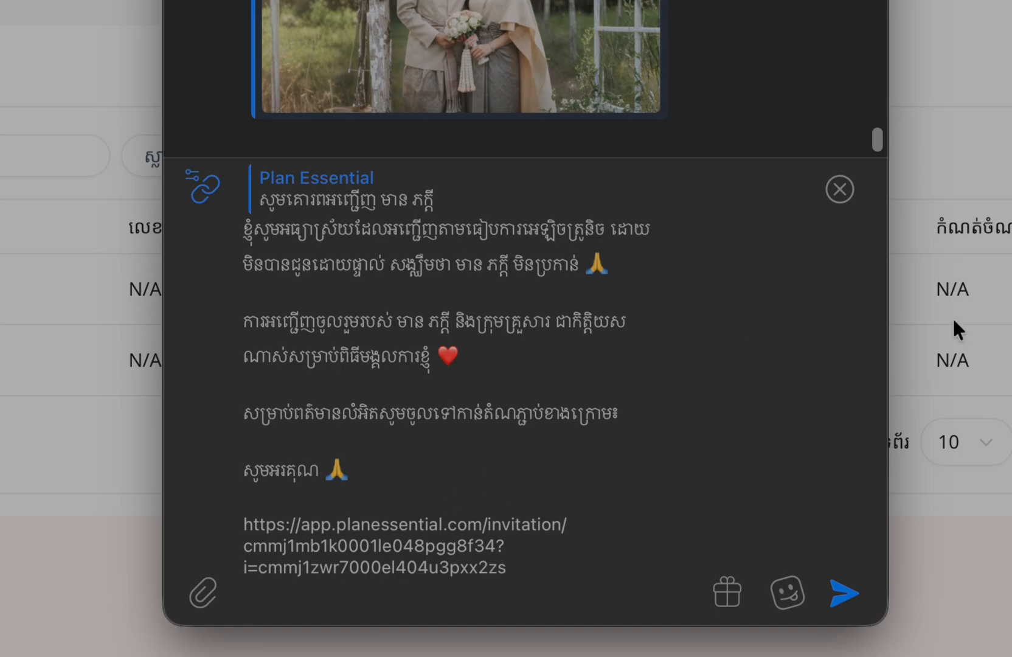
pyautogui.scroll(3, 323, 355)
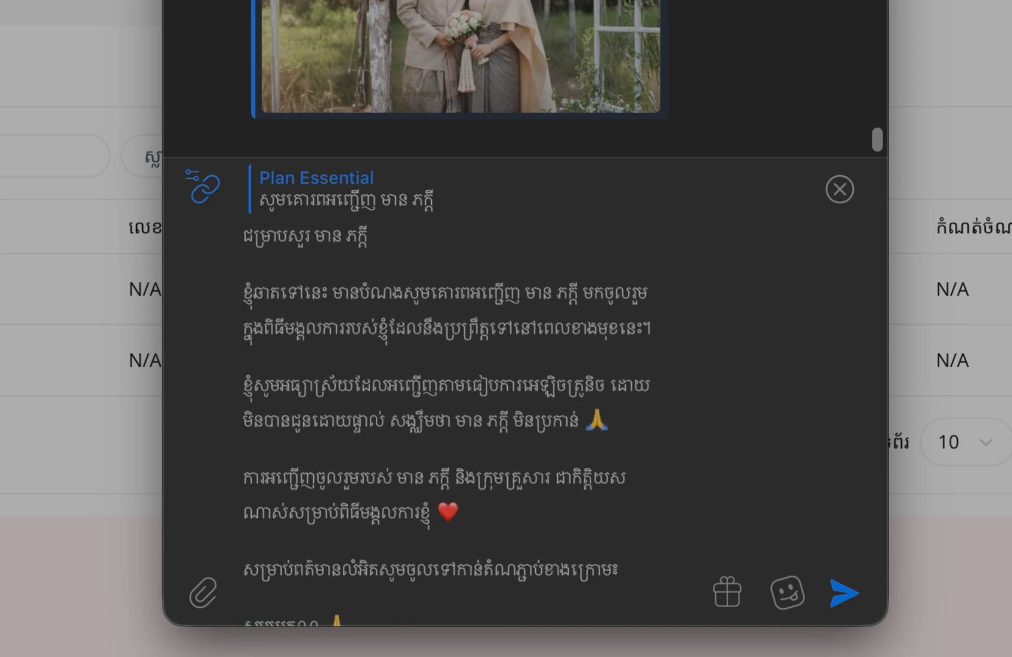
pyautogui.click(973, 310)
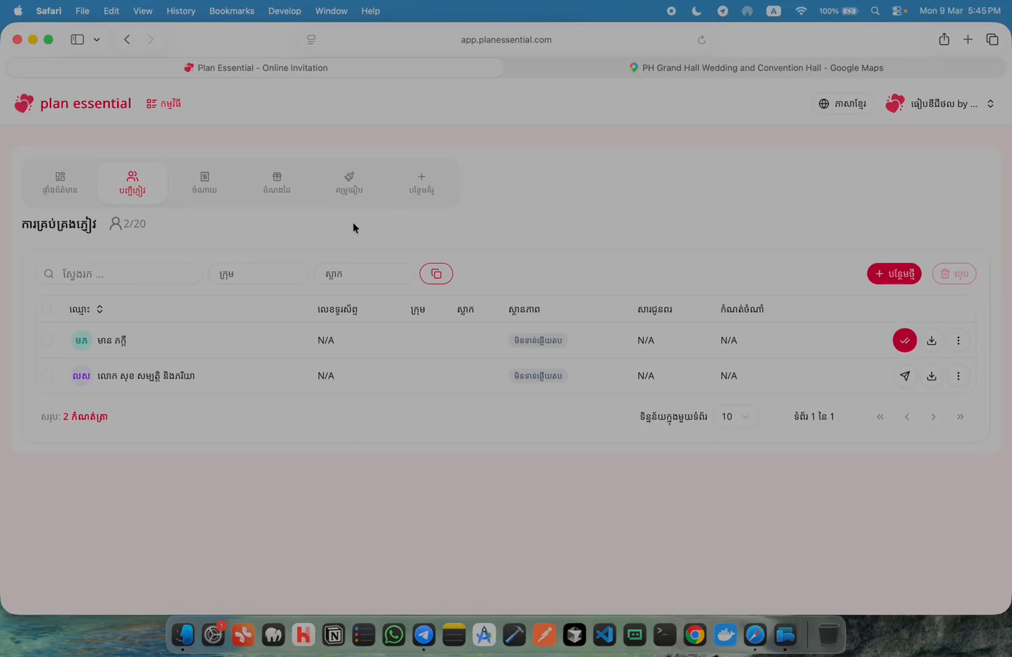
# Browse the Template, Guests and Expenses pages, ending on the empty Gifts summary at 1 USD = 4000 KHR
pyautogui.click(348, 185)
pyautogui.scroll(-1, 530, 372)
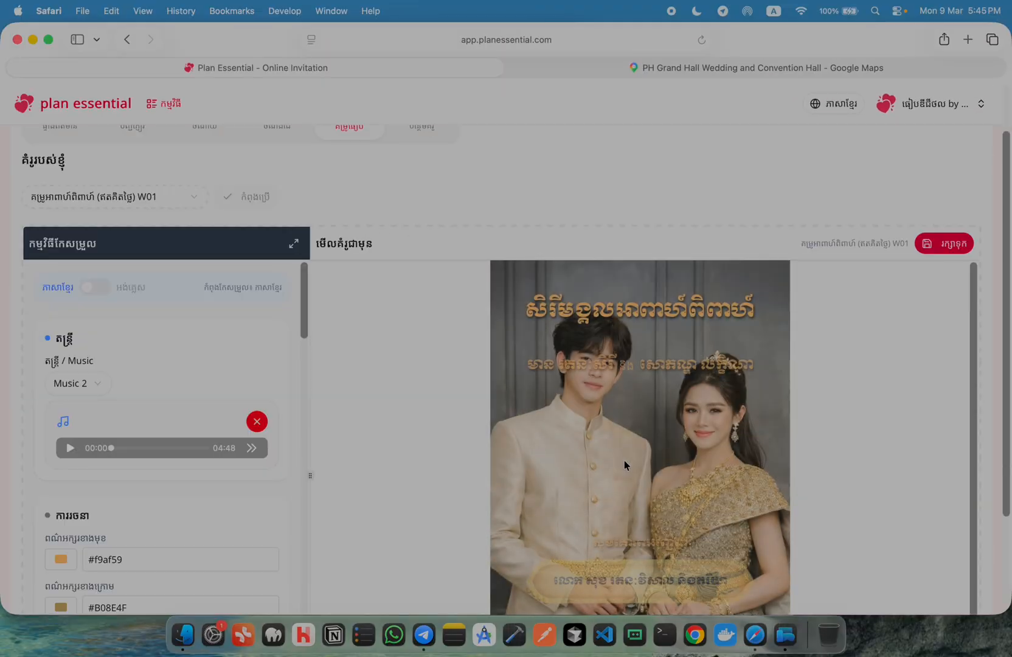
pyautogui.scroll(1, 271, 241)
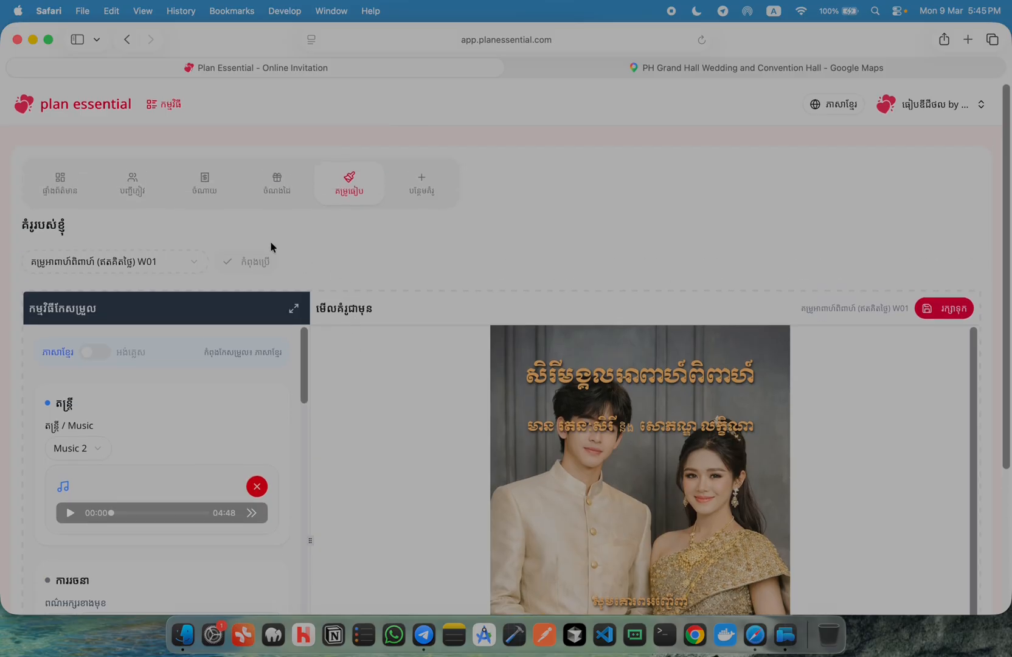
pyautogui.click(127, 184)
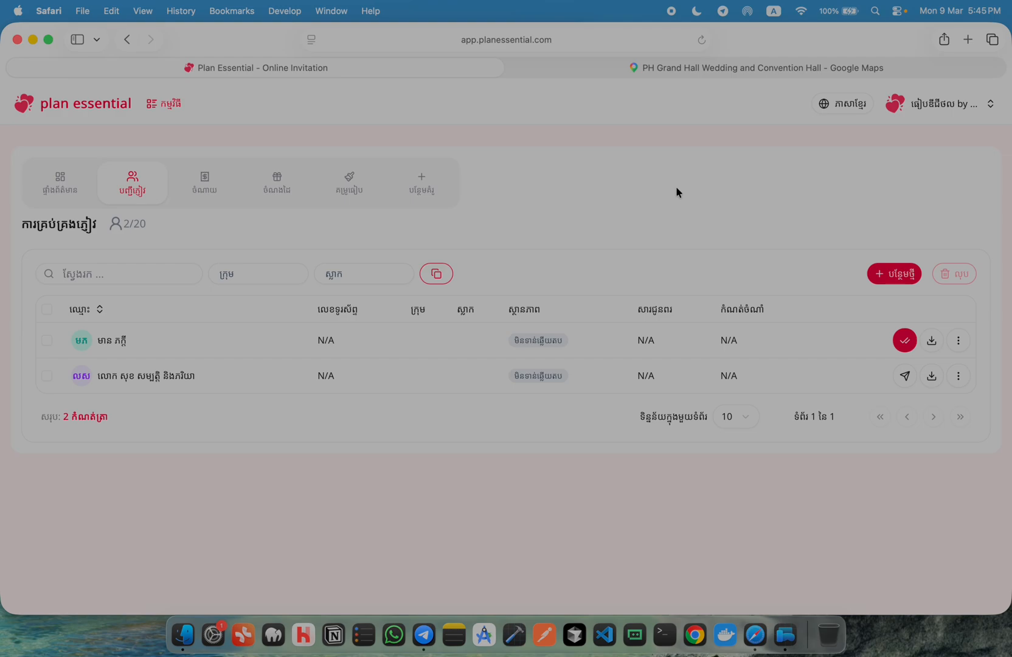
pyautogui.click(209, 186)
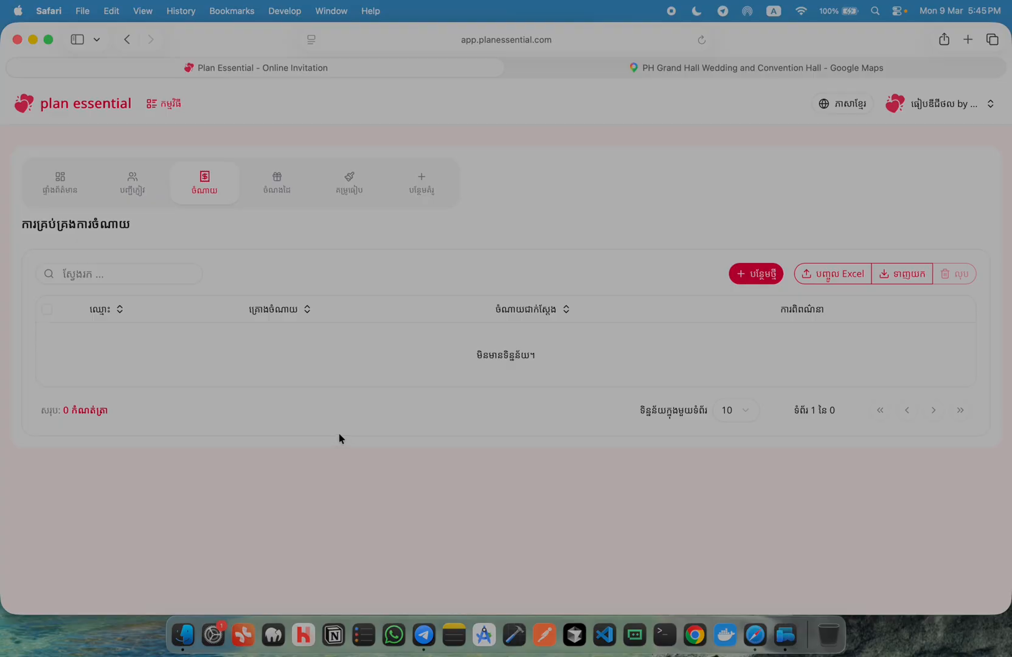
pyautogui.click(273, 190)
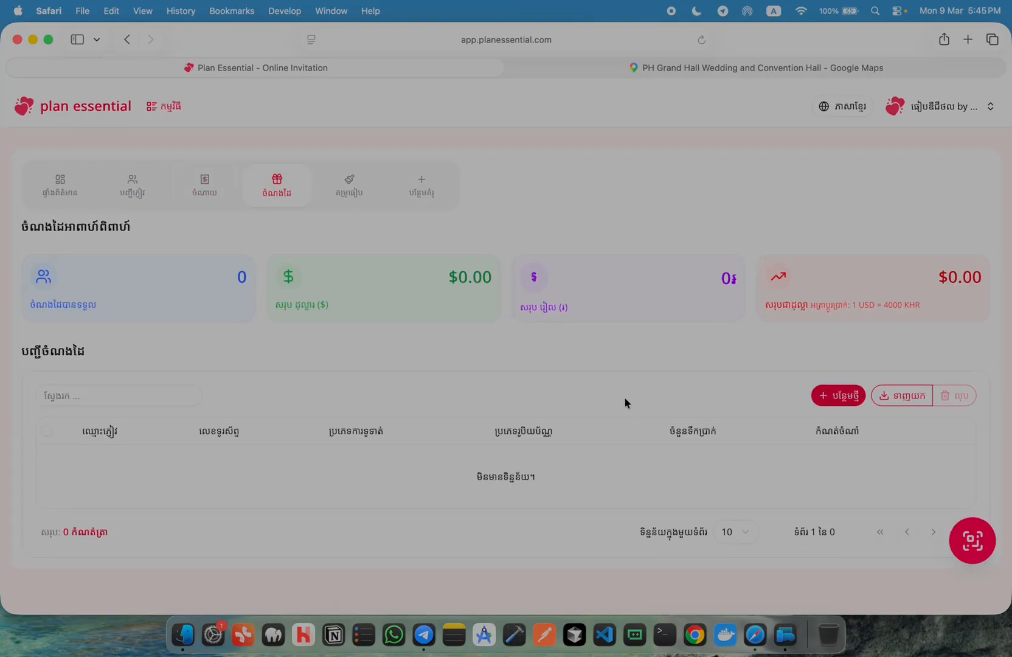